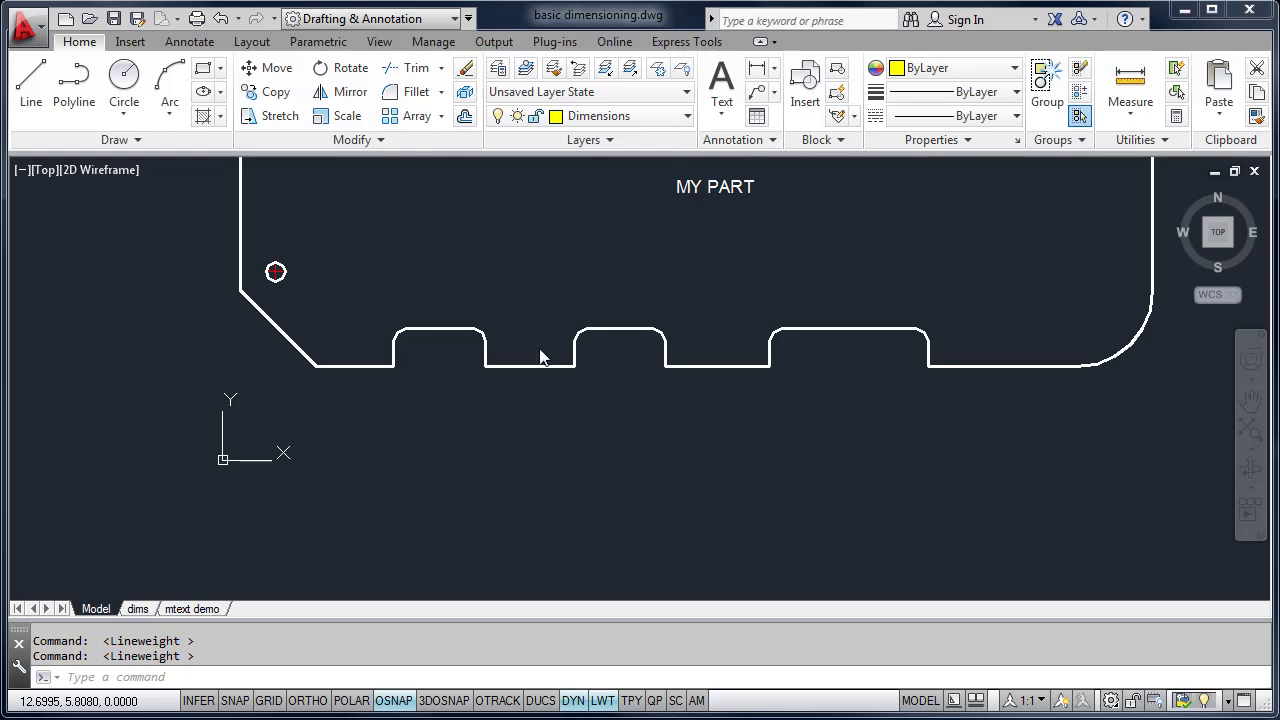
Switch to the Annotate tab and look through the Dimension list and the Continue/Baseline flyout.
{"action": "left_click", "coordinate": [195, 46]}
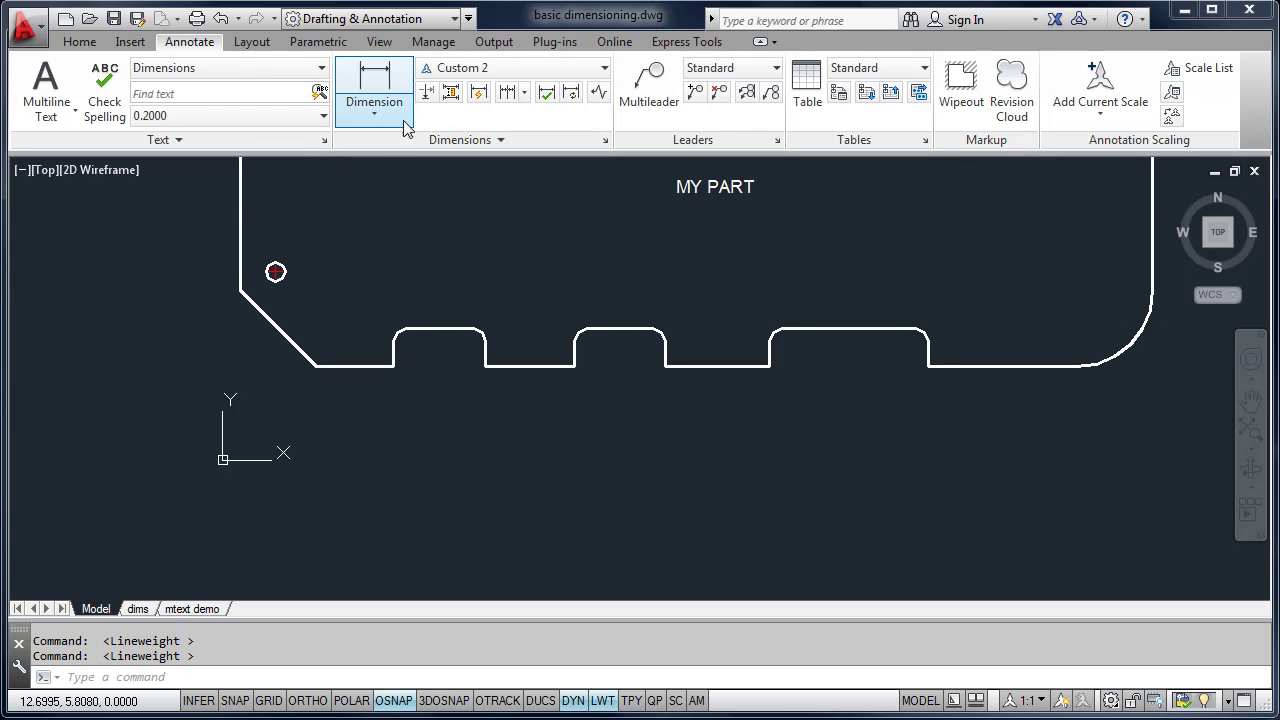
{"action": "left_click", "coordinate": [389, 118]}
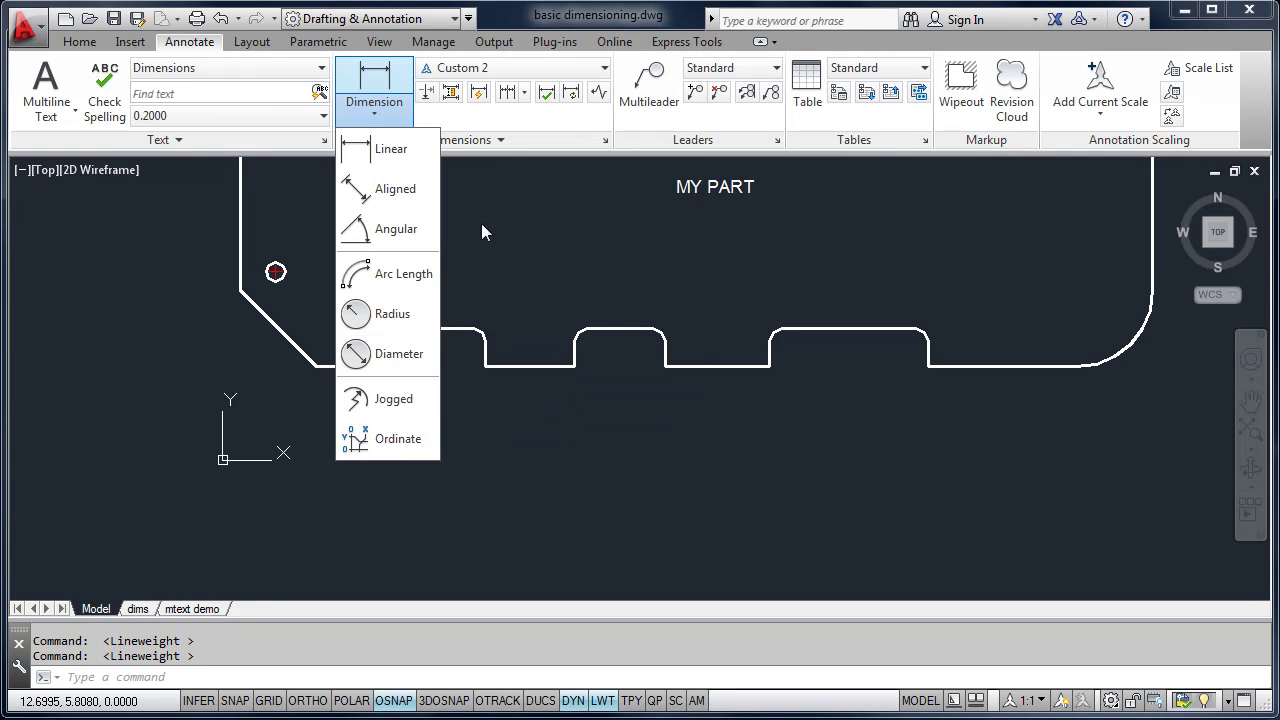
{"action": "left_click", "coordinate": [523, 95]}
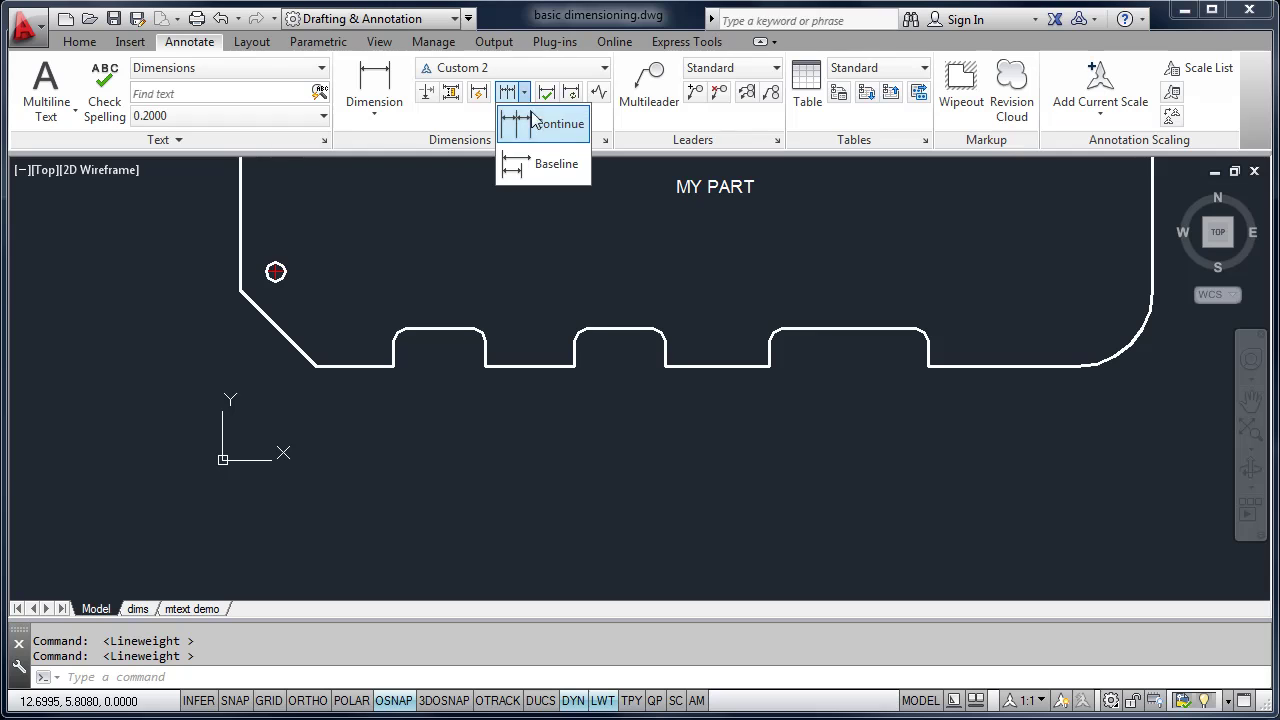
{"action": "left_click", "coordinate": [530, 178]}
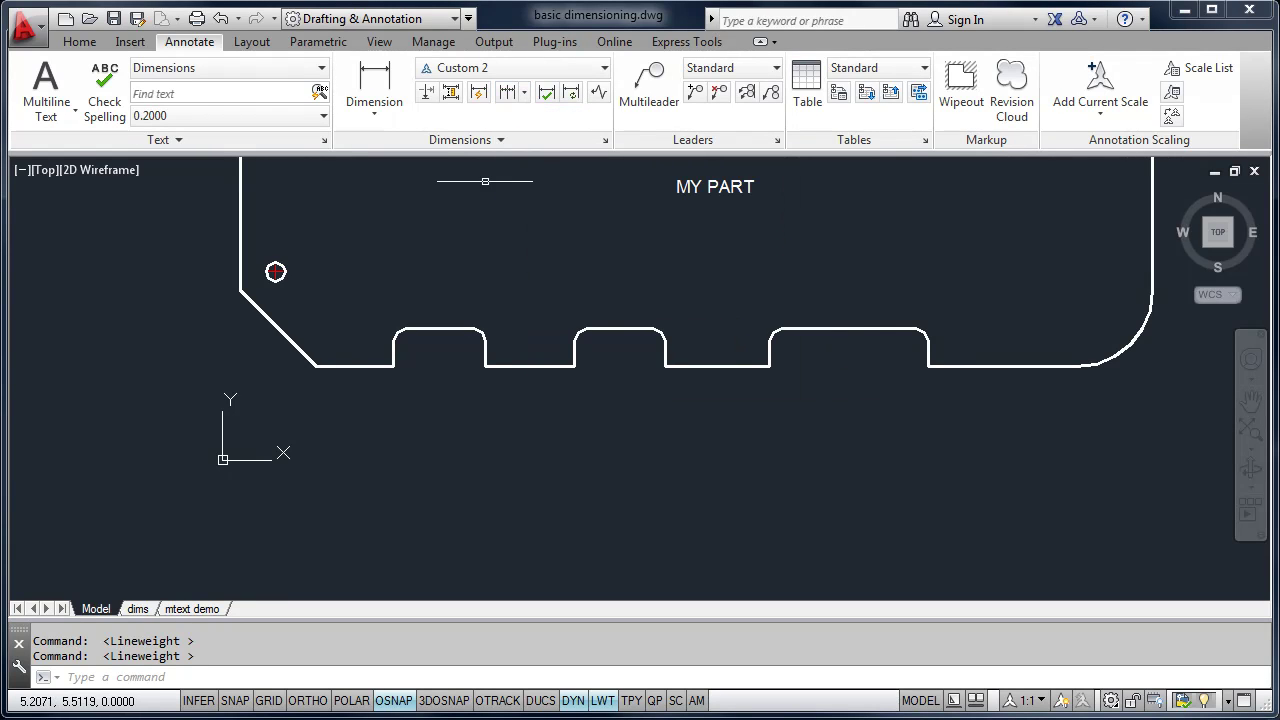
Dimension the lower chamfer between its top and bottom endpoints as 1.500, placed below it.
{"action": "left_click", "coordinate": [379, 107]}
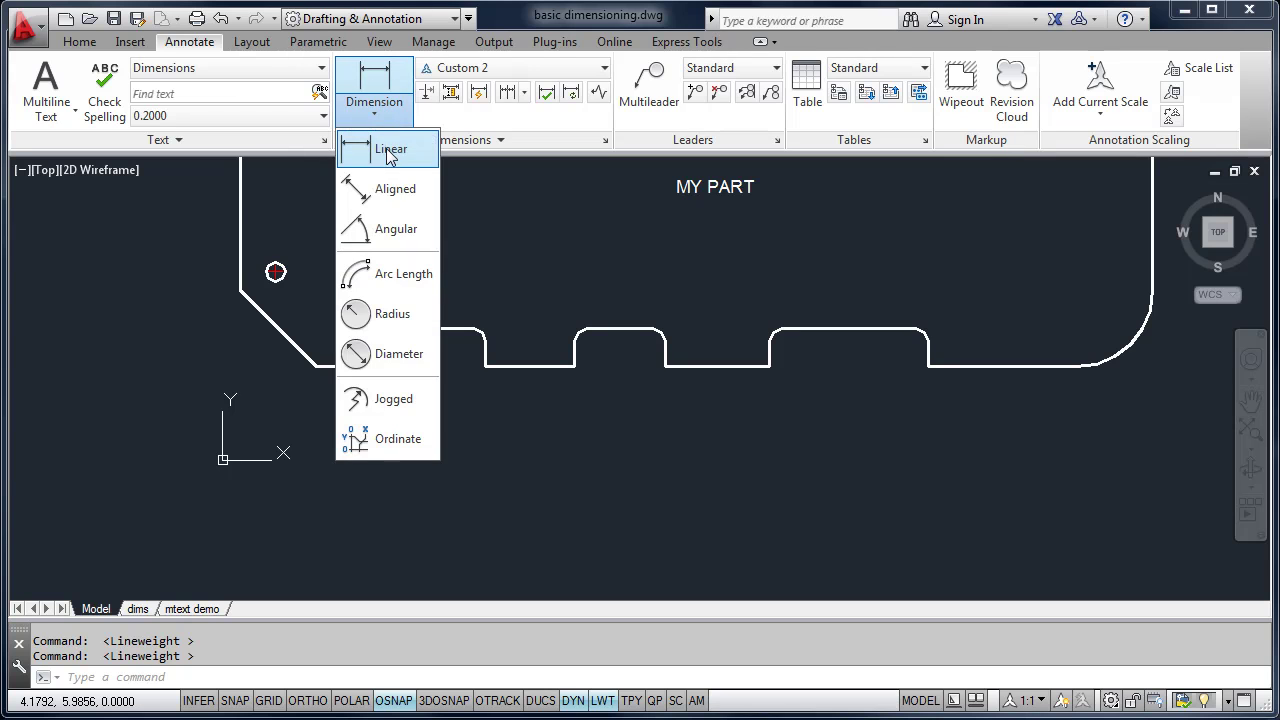
{"action": "left_click", "coordinate": [388, 151]}
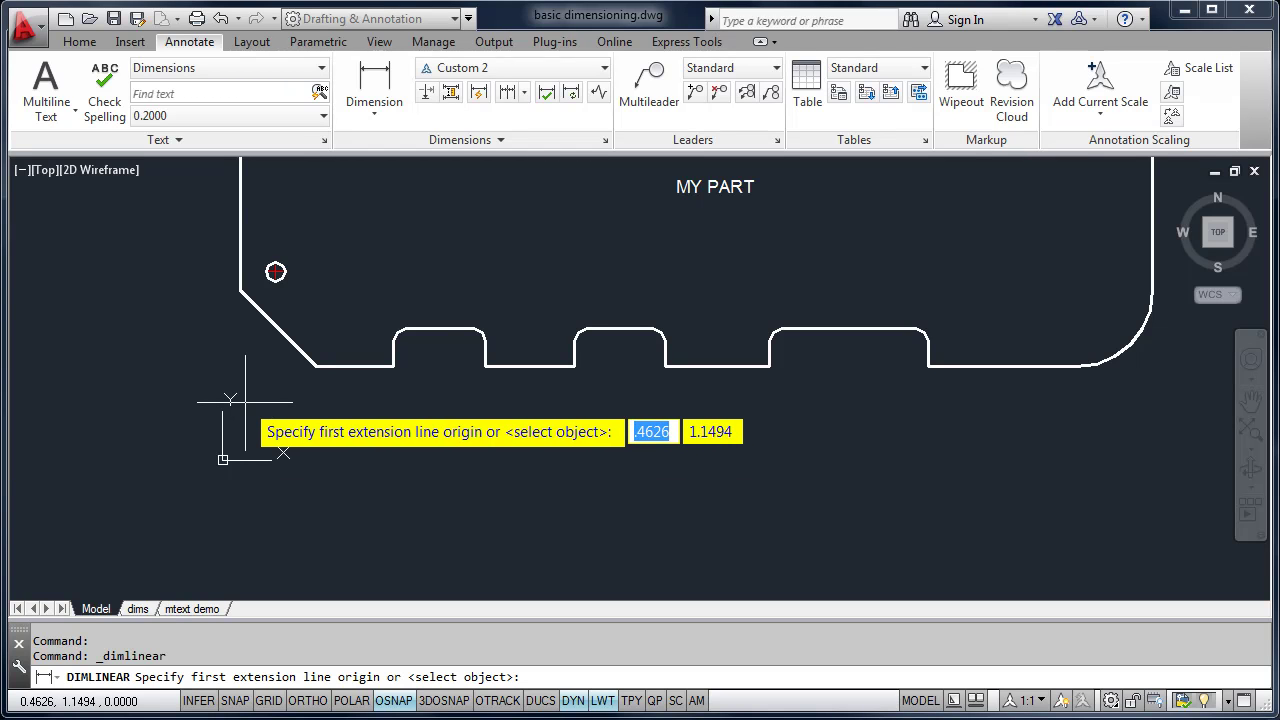
{"action": "scroll", "coordinate": [243, 400], "scroll_direction": "up", "scroll_amount": 5}
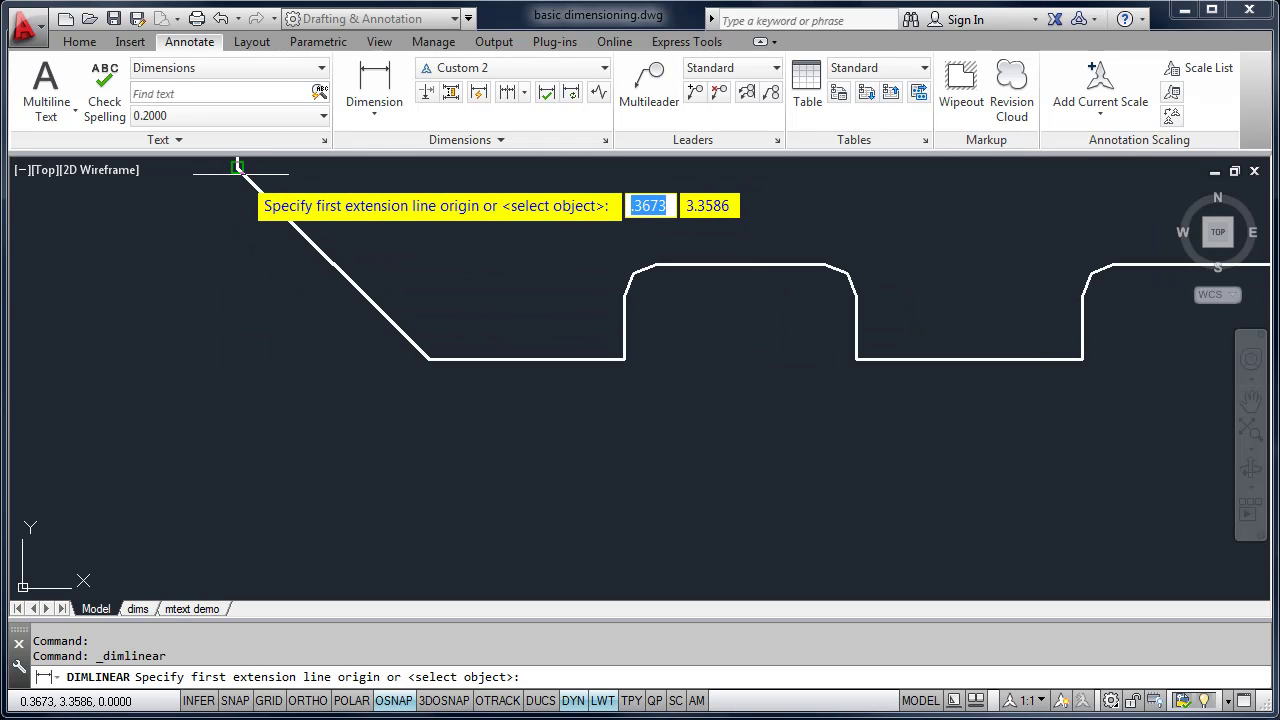
{"action": "left_click", "coordinate": [238, 168]}
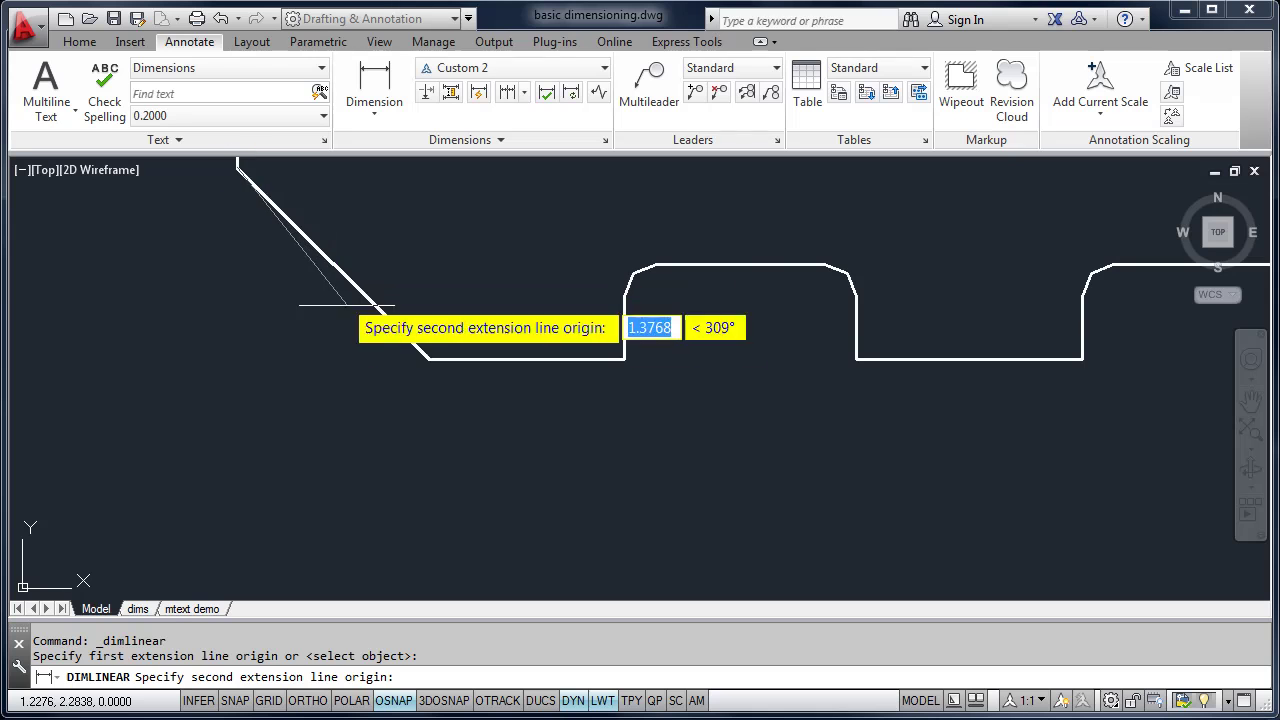
{"action": "left_click", "coordinate": [429, 358]}
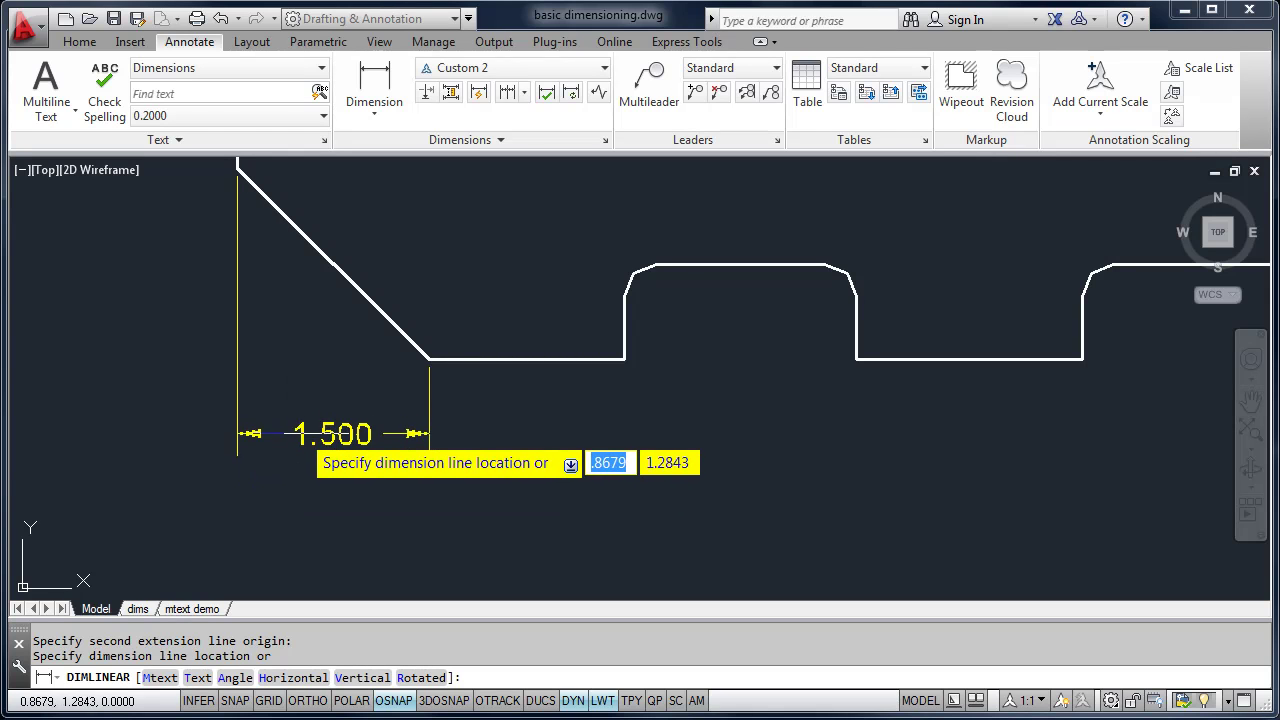
{"action": "left_click", "coordinate": [313, 428]}
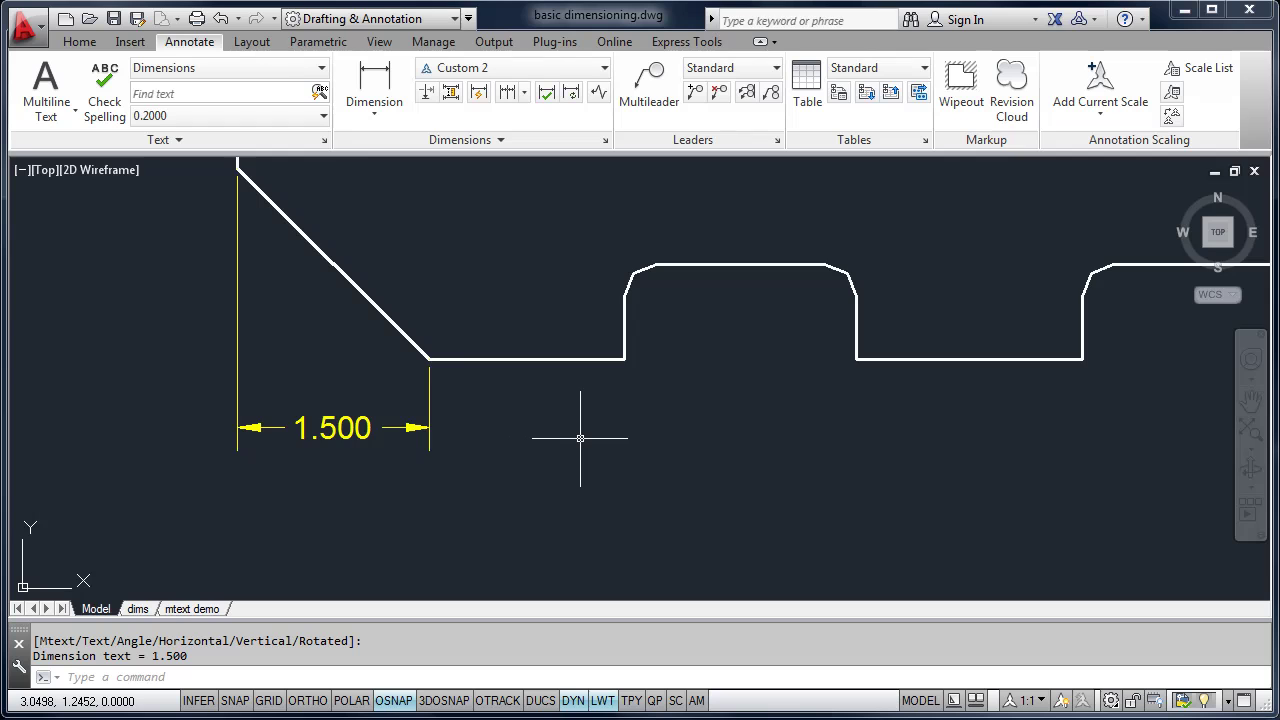
Continue from the 1.500 dimension with 1.523, 1.821, 1.763 and 1.788 at the notch corners.
{"action": "scroll", "coordinate": [580, 438], "scroll_direction": "down", "scroll_amount": 2}
{"action": "middle_click_drag", "start_coordinate": [568, 443], "coordinate": [427, 435]}
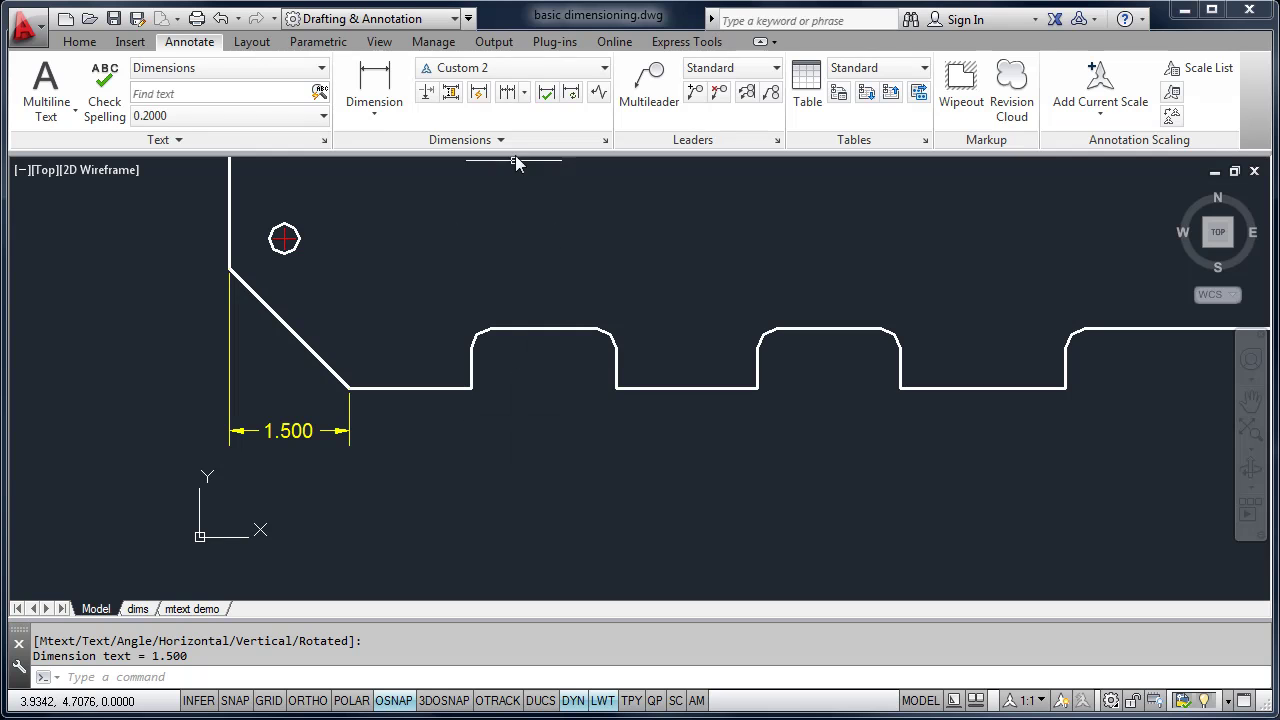
{"action": "left_click", "coordinate": [524, 92]}
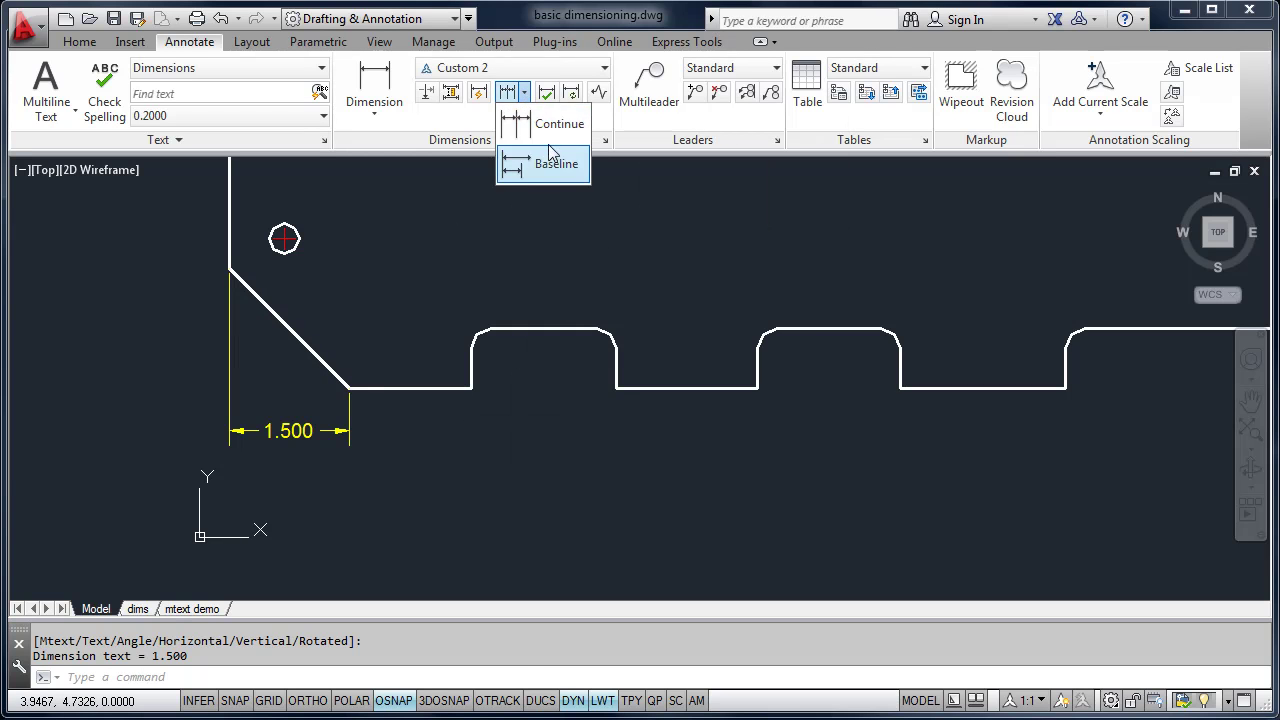
{"action": "left_click", "coordinate": [540, 124]}
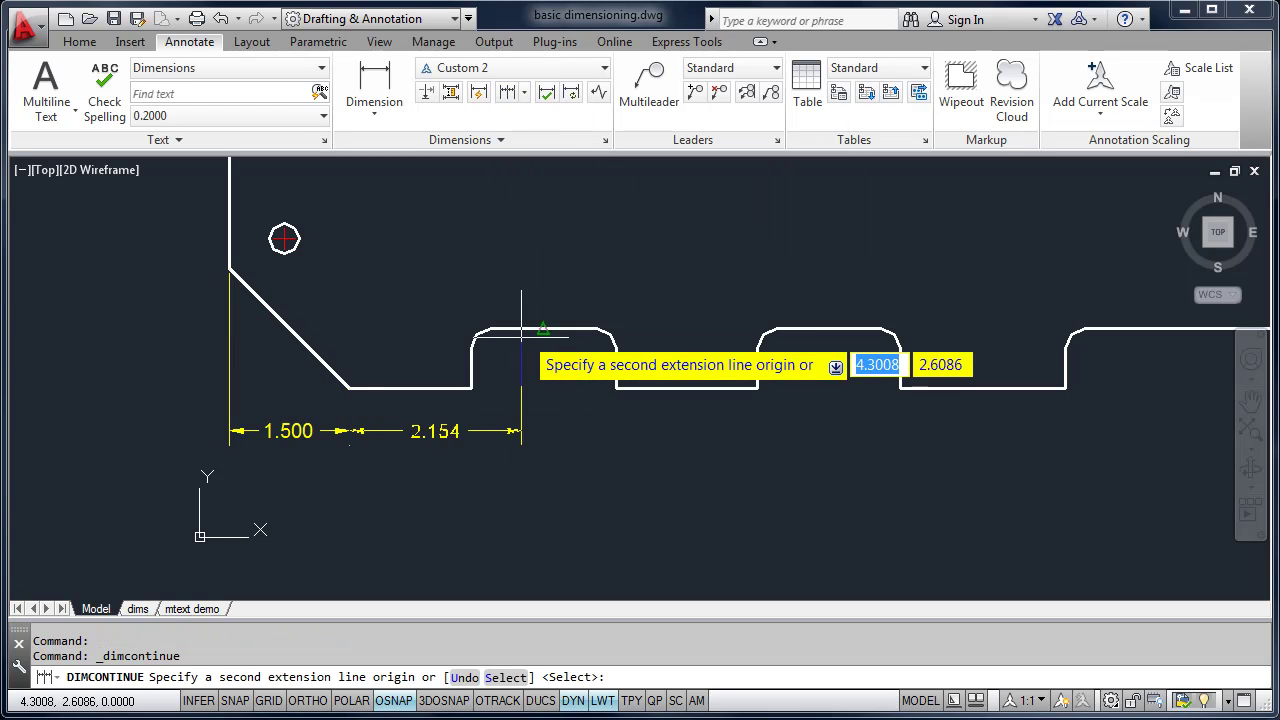
{"action": "left_click", "coordinate": [471, 388]}
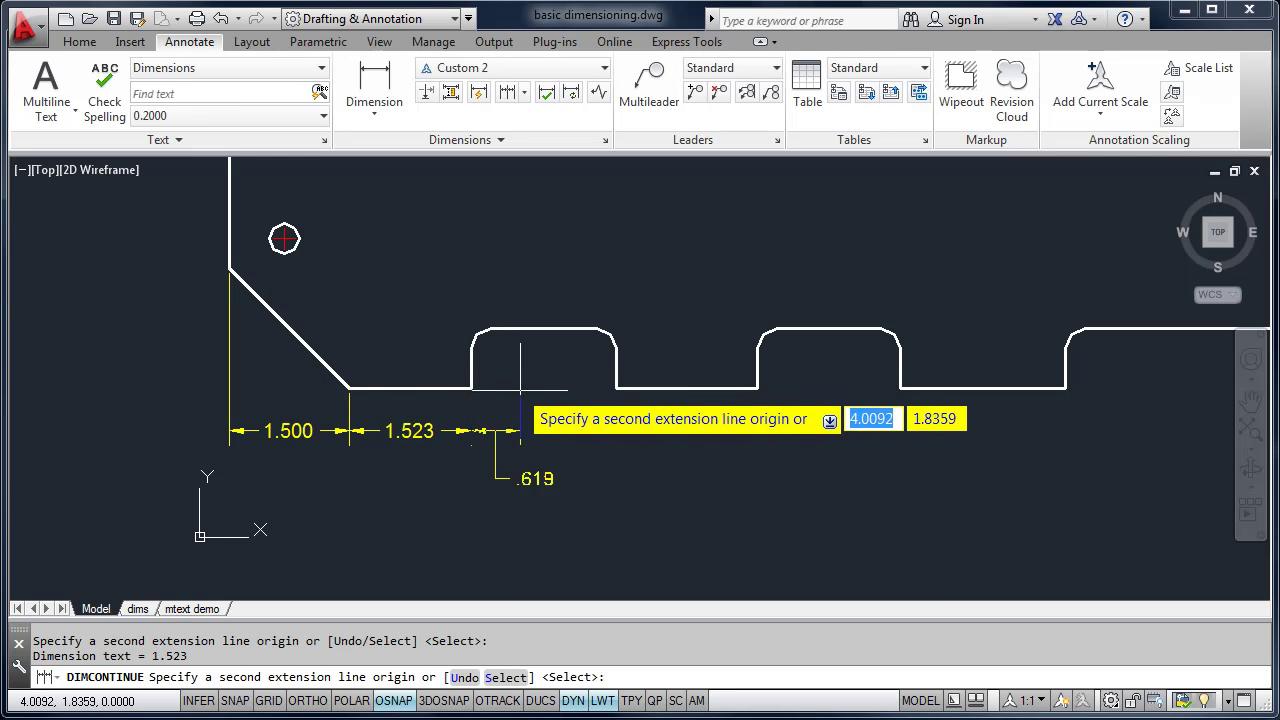
{"action": "left_click", "coordinate": [616, 388]}
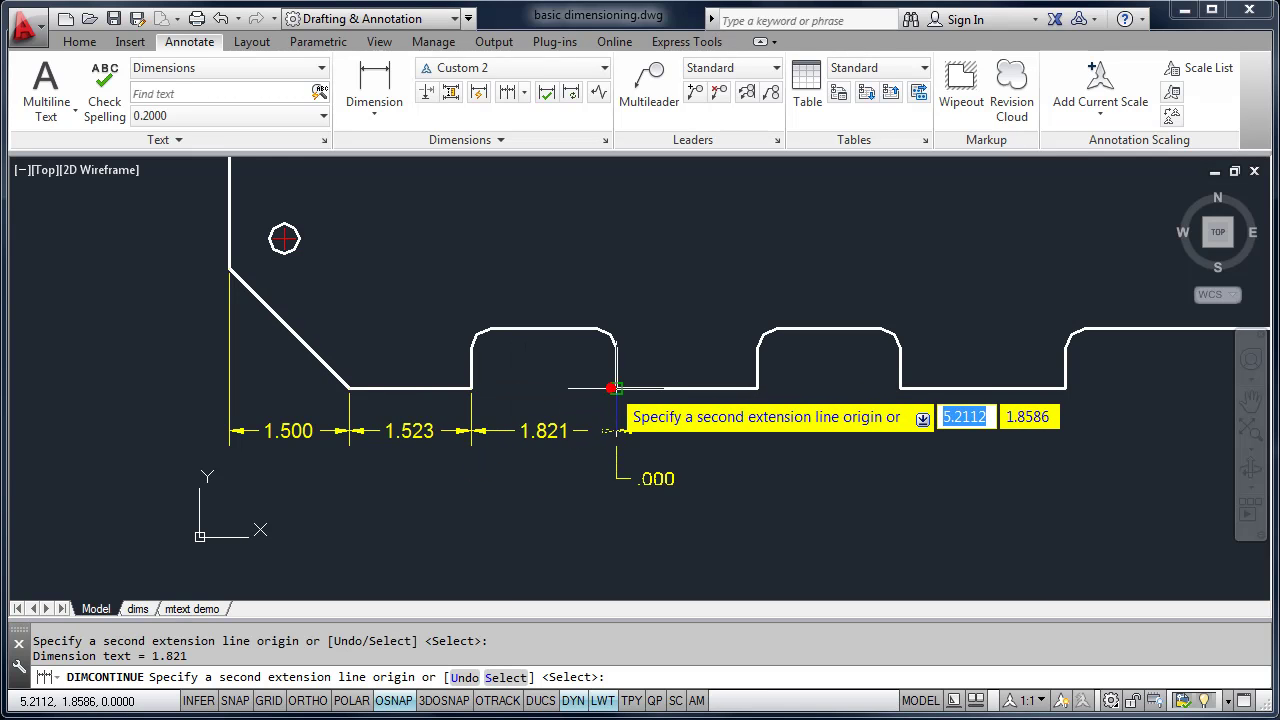
{"action": "left_click", "coordinate": [757, 388]}
{"action": "middle_click_drag", "start_coordinate": [826, 405], "coordinate": [431, 425]}
{"action": "scroll", "coordinate": [450, 427], "scroll_direction": "up", "scroll_amount": 6}
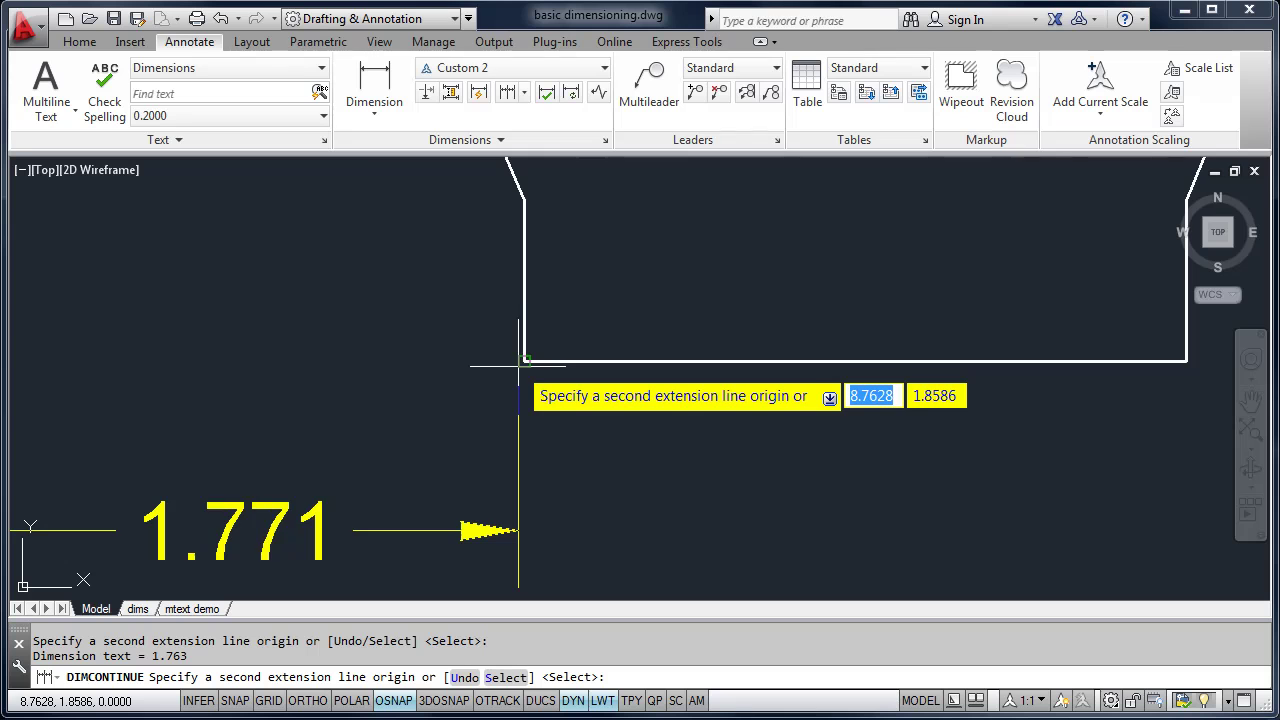
{"action": "left_click", "coordinate": [524, 361]}
Extend the chain with 2.062, 3.136 and 4.442, ending at the curve's top end.
{"action": "scroll", "coordinate": [608, 420], "scroll_direction": "down", "scroll_amount": 2}
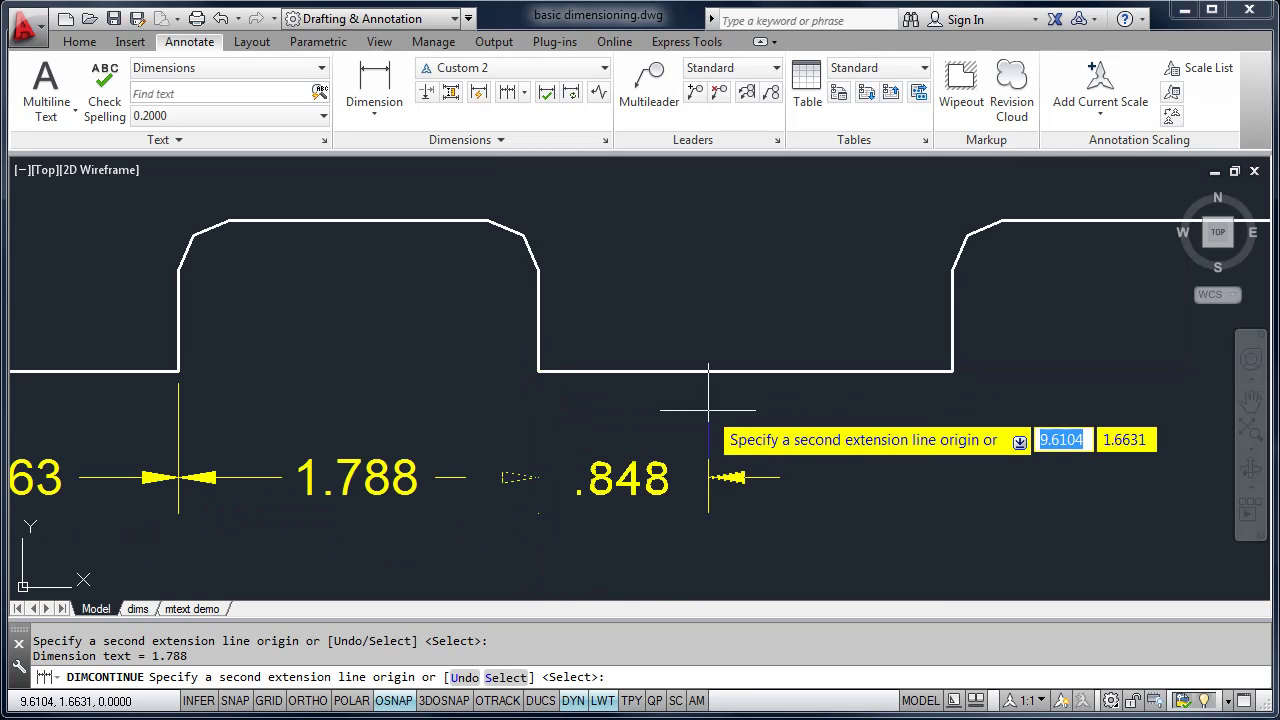
{"action": "middle_click_drag", "start_coordinate": [777, 402], "coordinate": [611, 402]}
{"action": "middle_click_drag", "start_coordinate": [711, 410], "coordinate": [521, 415]}
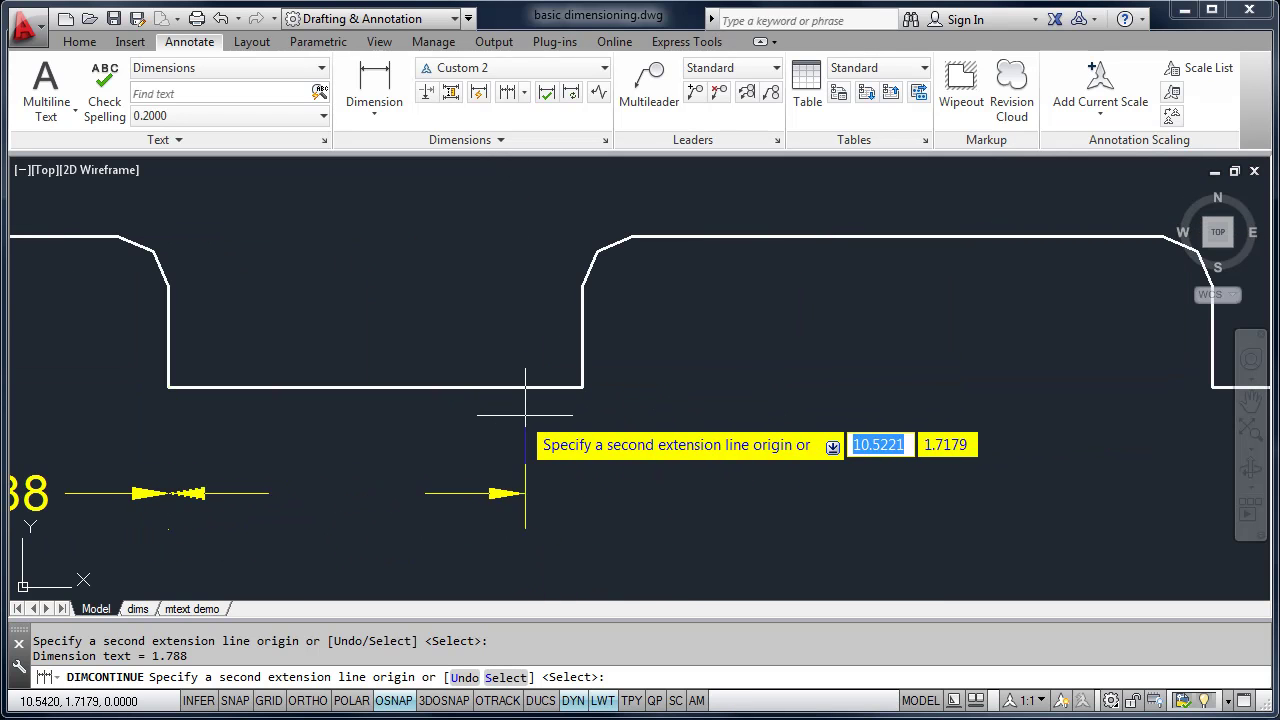
{"action": "left_click", "coordinate": [586, 391]}
{"action": "middle_click_drag", "start_coordinate": [664, 448], "coordinate": [323, 449]}
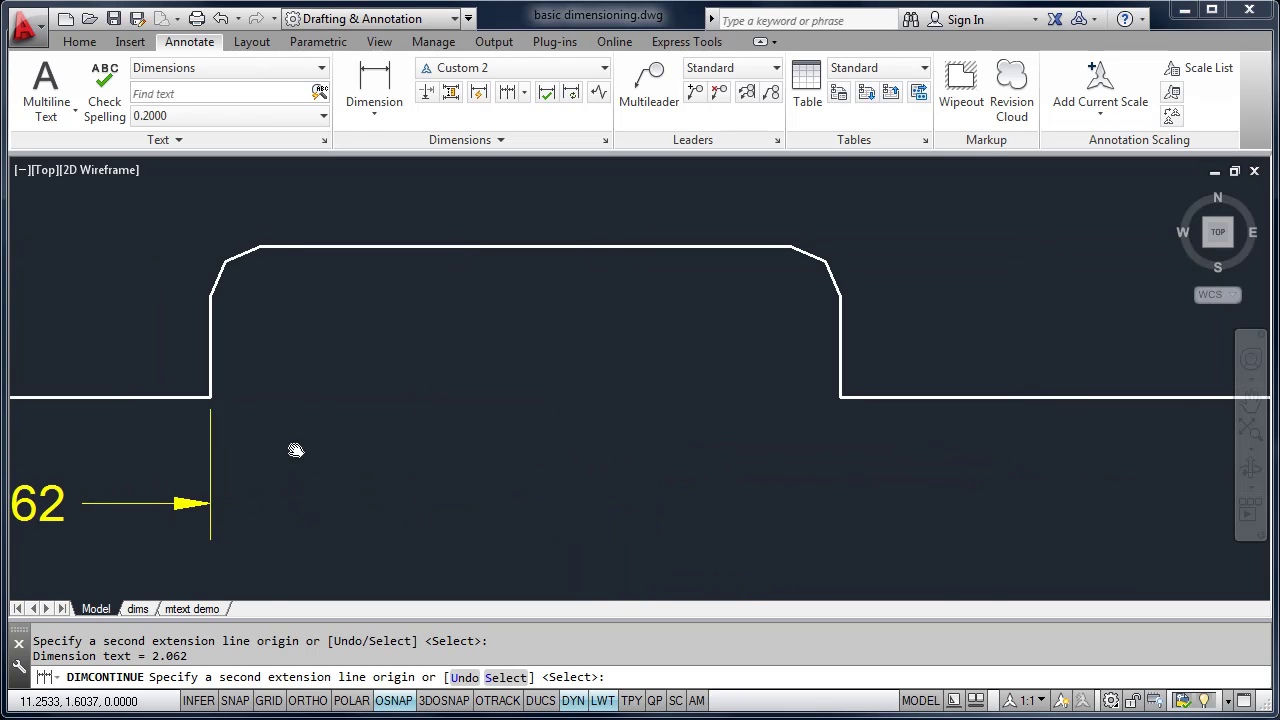
{"action": "left_click", "coordinate": [836, 398]}
{"action": "middle_click_drag", "start_coordinate": [758, 437], "coordinate": [195, 441]}
{"action": "scroll", "coordinate": [760, 434], "scroll_direction": "down", "scroll_amount": 2}
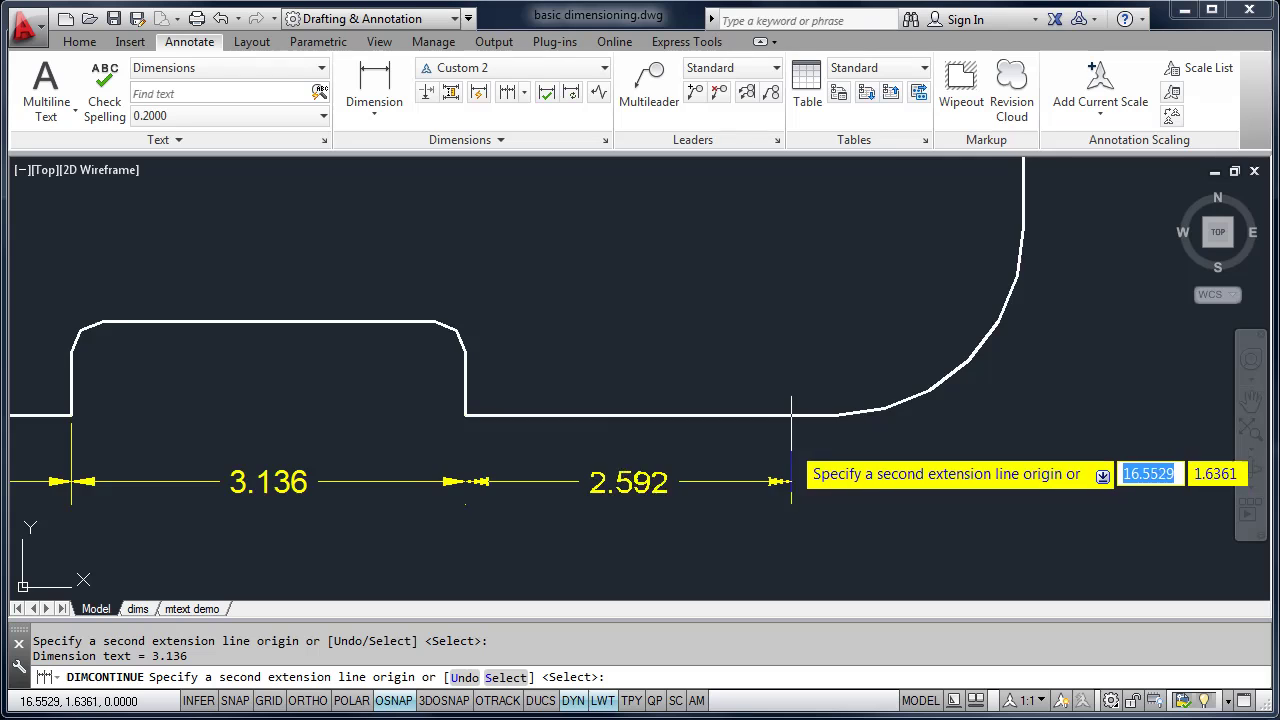
{"action": "middle_click_drag", "start_coordinate": [786, 434], "coordinate": [666, 457]}
{"action": "left_click", "coordinate": [895, 268]}
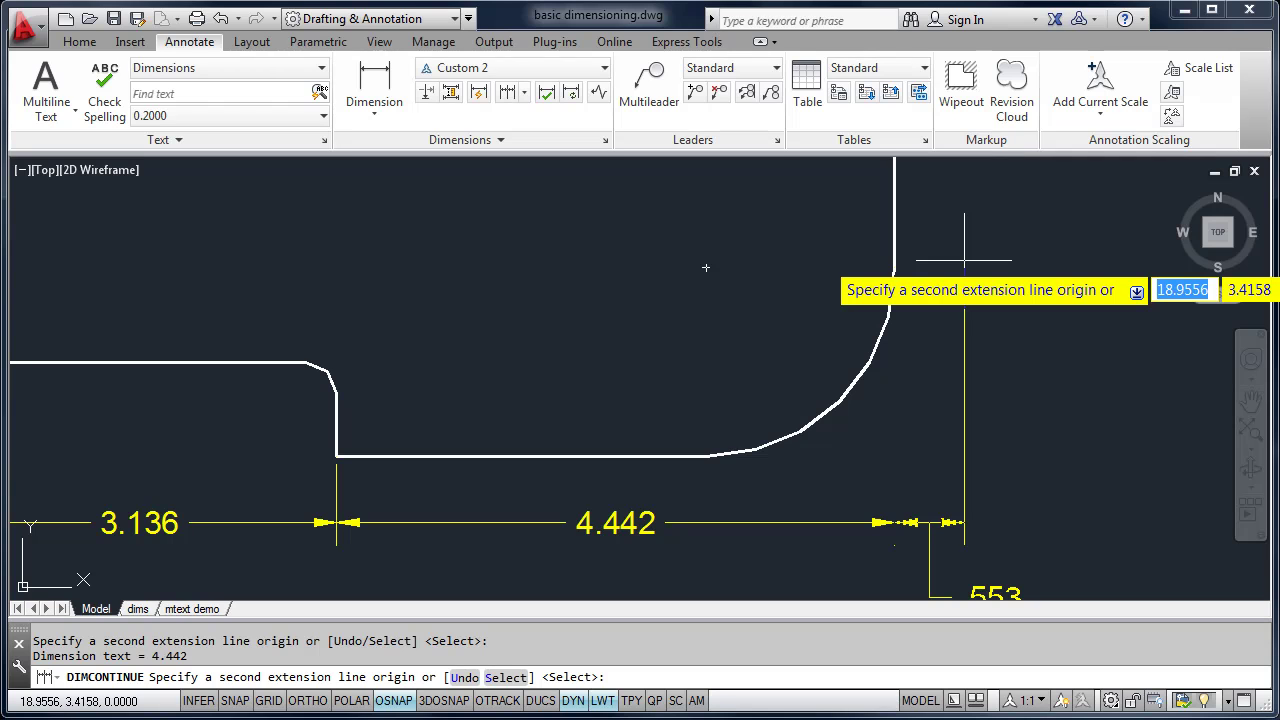
{"action": "key", "text": "Return"}
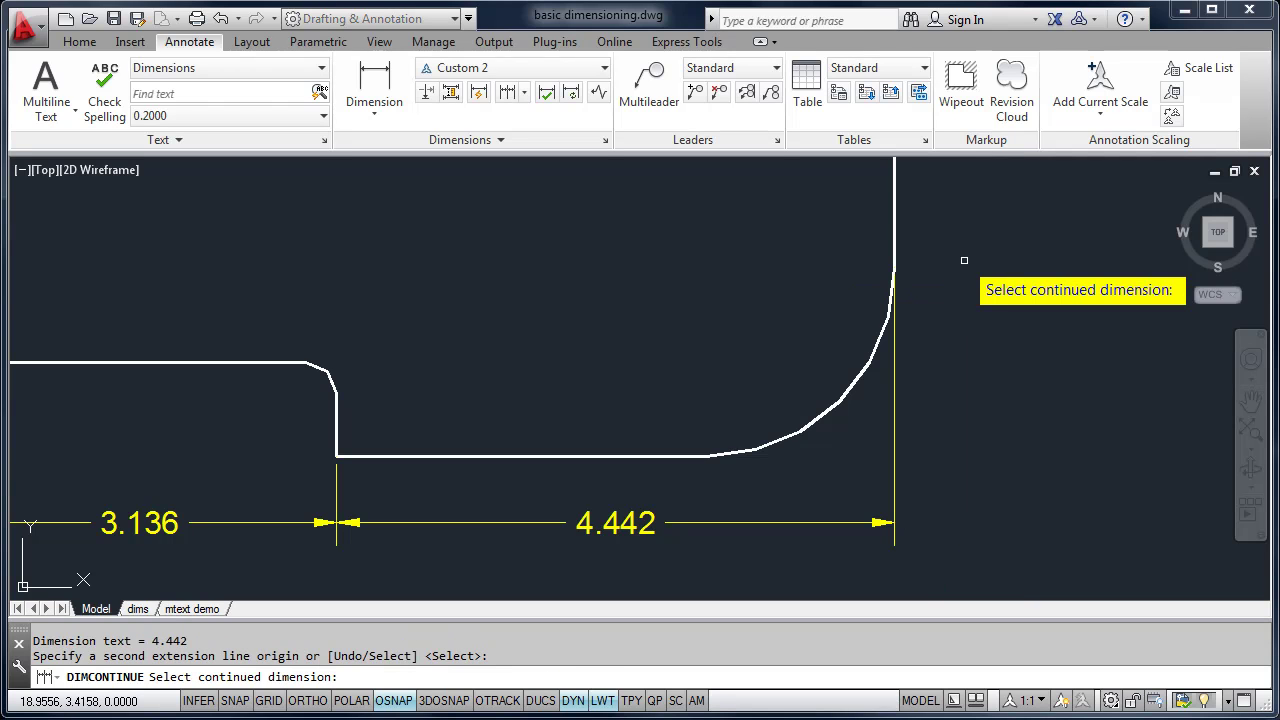
End DIMCONTINUE, pan back over the finished chain, and return to the Home tab.
{"action": "right_click", "coordinate": [944, 265]}
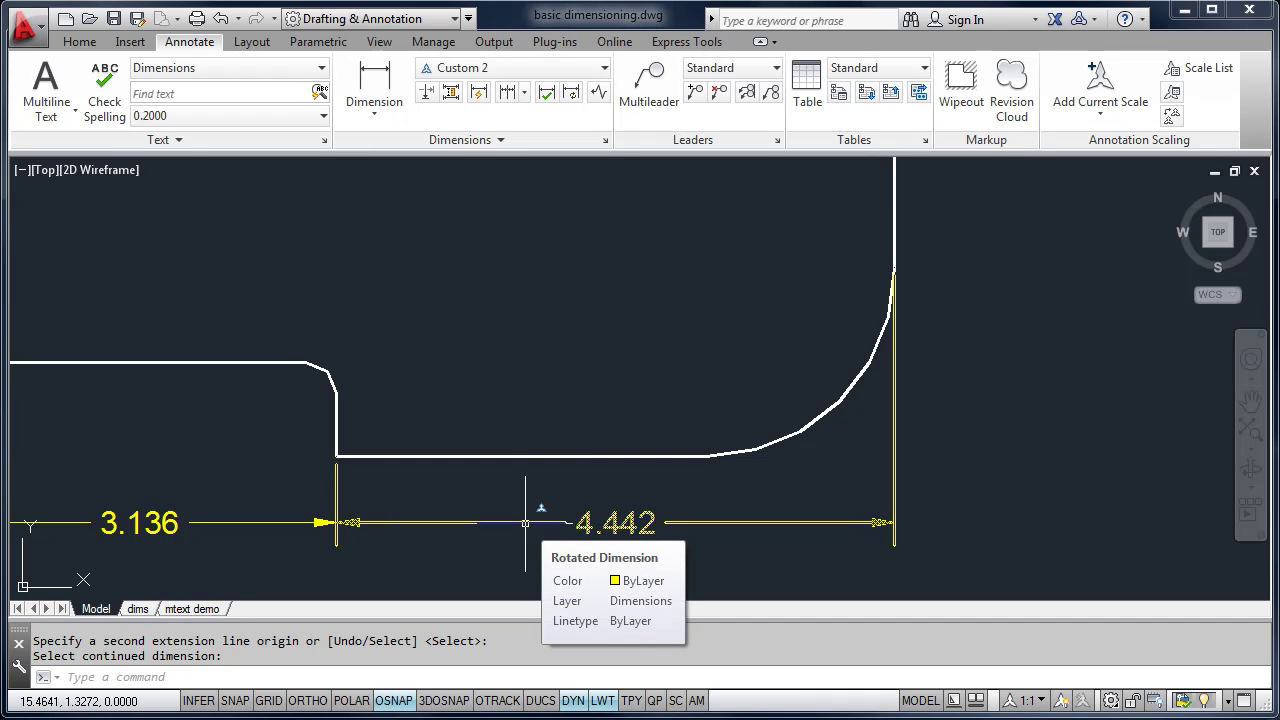
{"action": "mouse_move", "coordinate": [486, 449]}
{"action": "middle_mouse_down"}
{"action": "mouse_move", "coordinate": [749, 449]}
{"action": "mouse_move", "coordinate": [740, 426]}
{"action": "middle_mouse_up"}
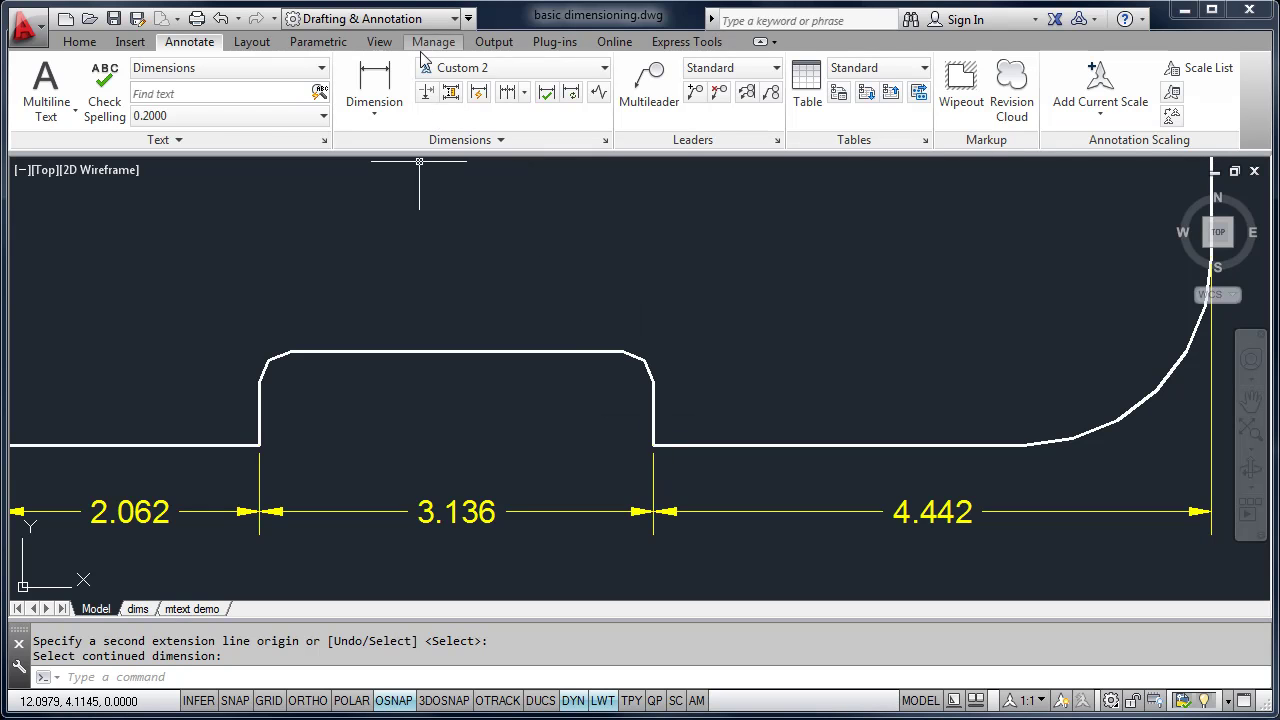
{"action": "left_click", "coordinate": [132, 42]}
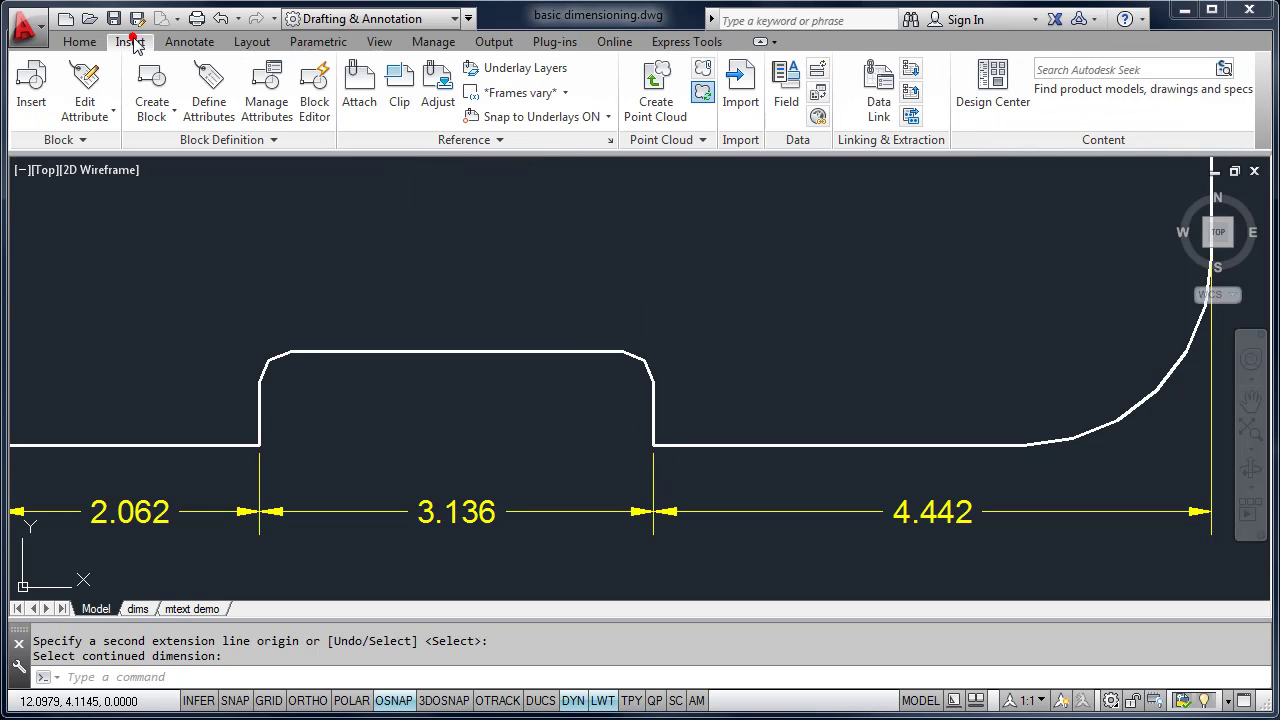
{"action": "left_click", "coordinate": [82, 42]}
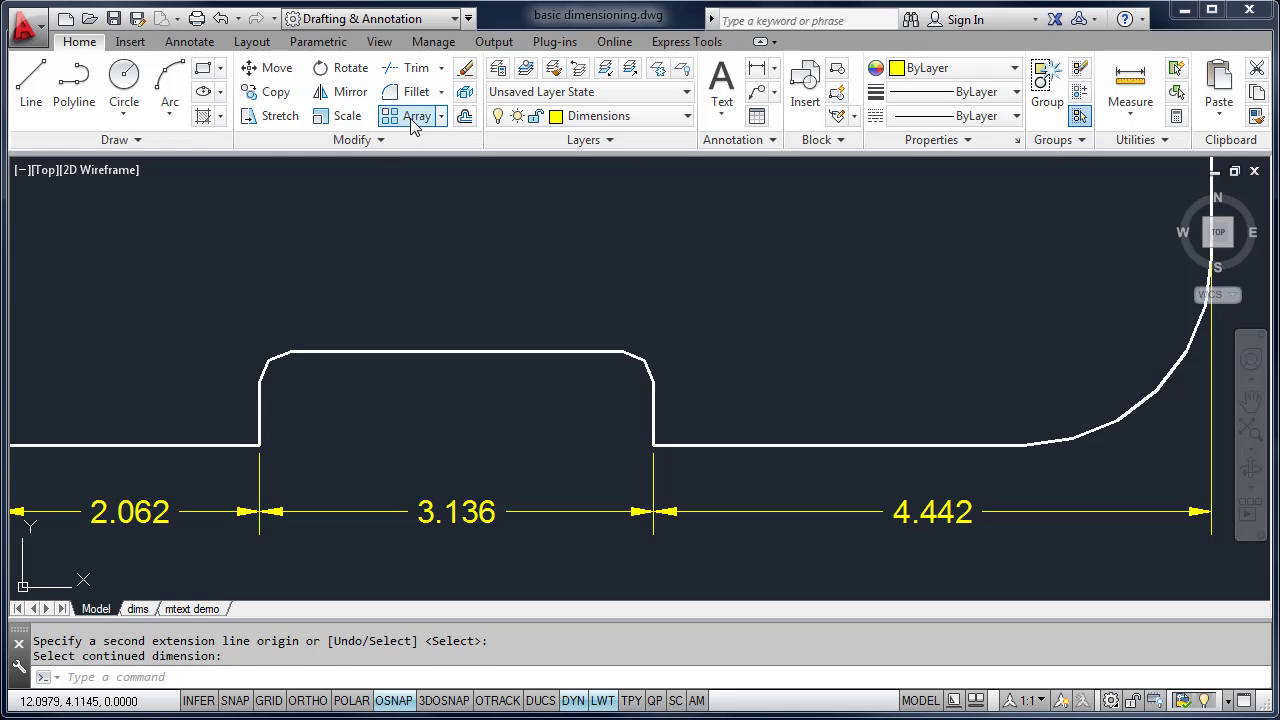
Try stretching the plateau with a crossing selection and base point, then cancel the stretch.
{"action": "left_click", "coordinate": [270, 116]}
{"action": "left_click", "coordinate": [736, 267]}
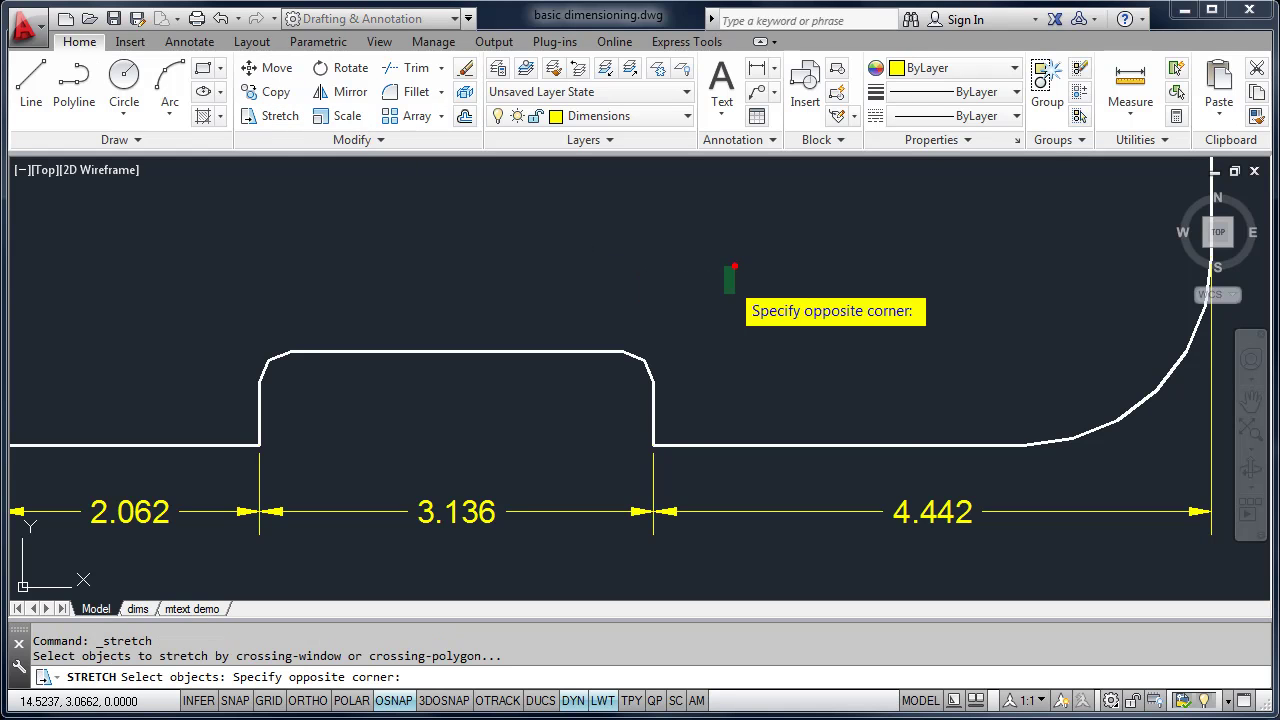
{"action": "left_click", "coordinate": [622, 507]}
{"action": "key", "text": "Return"}
{"action": "left_click", "coordinate": [576, 445]}
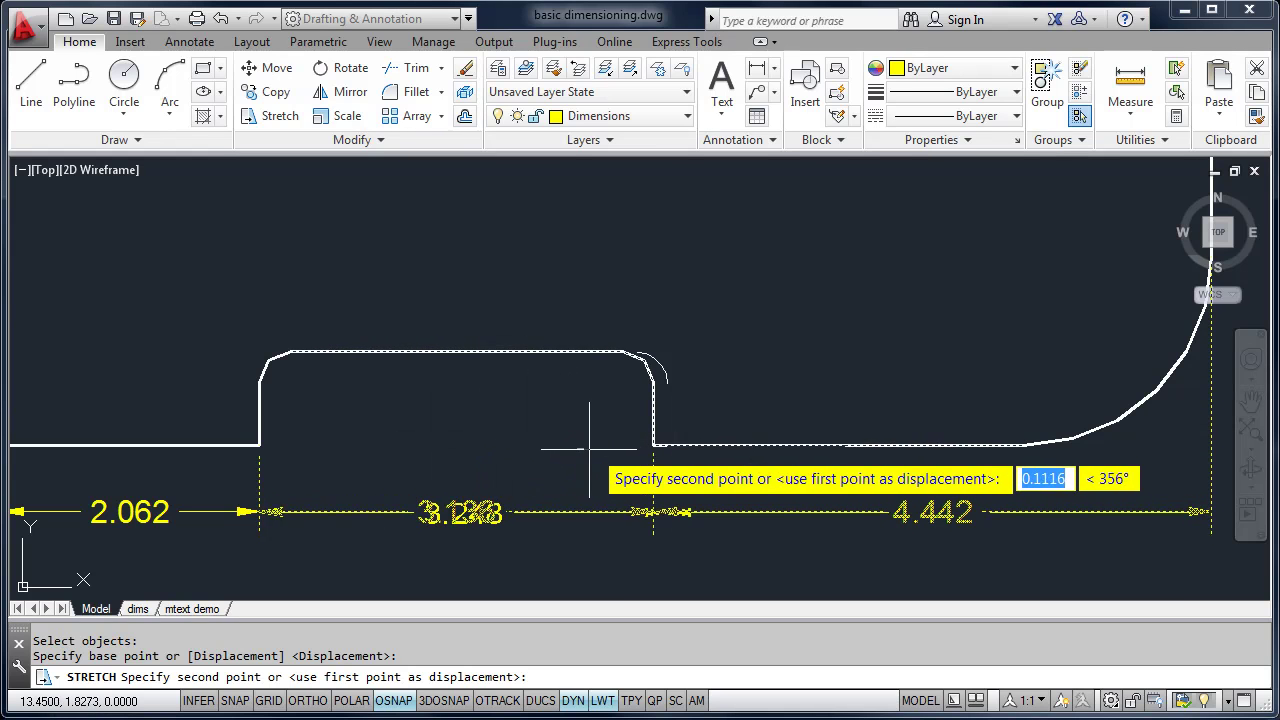
{"action": "key", "text": "Escape"}
Review the full dimension chain and start a linear dimension from the Annotate tab.
{"action": "scroll", "coordinate": [543, 440], "scroll_direction": "down", "scroll_amount": 2}
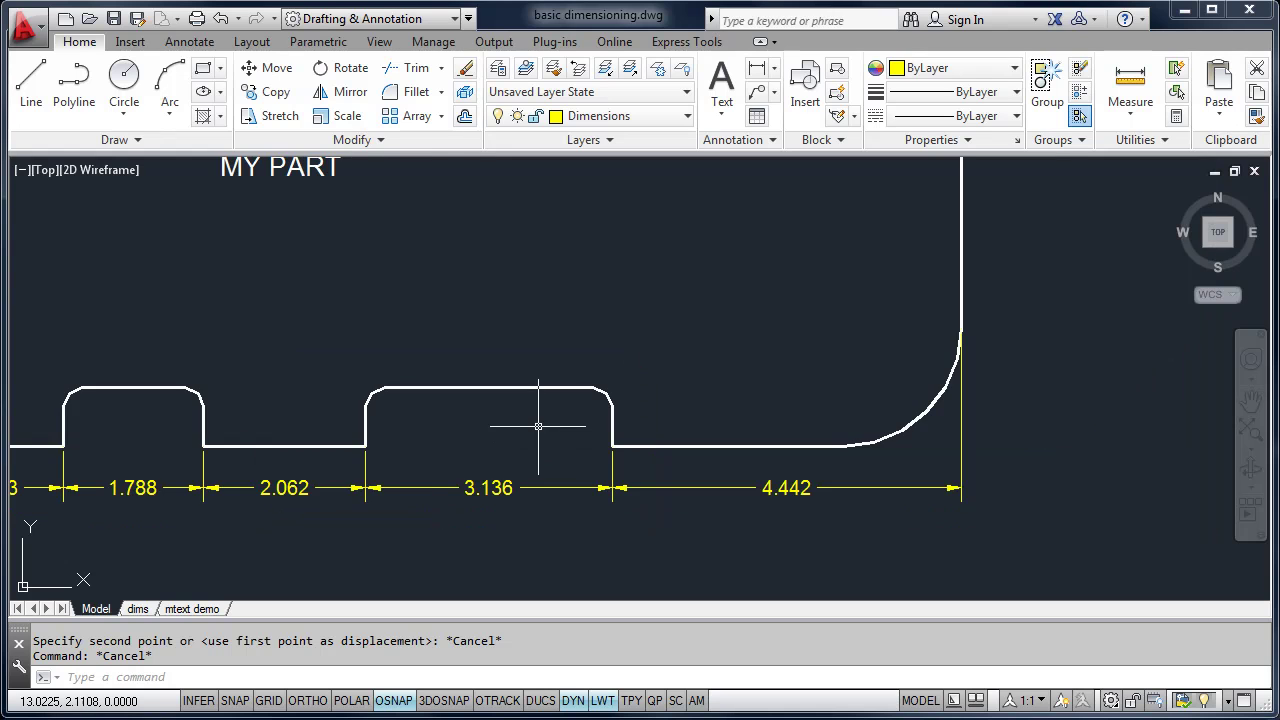
{"action": "scroll", "coordinate": [537, 423], "scroll_direction": "down", "scroll_amount": 2}
{"action": "middle_click_drag", "start_coordinate": [444, 376], "coordinate": [877, 394]}
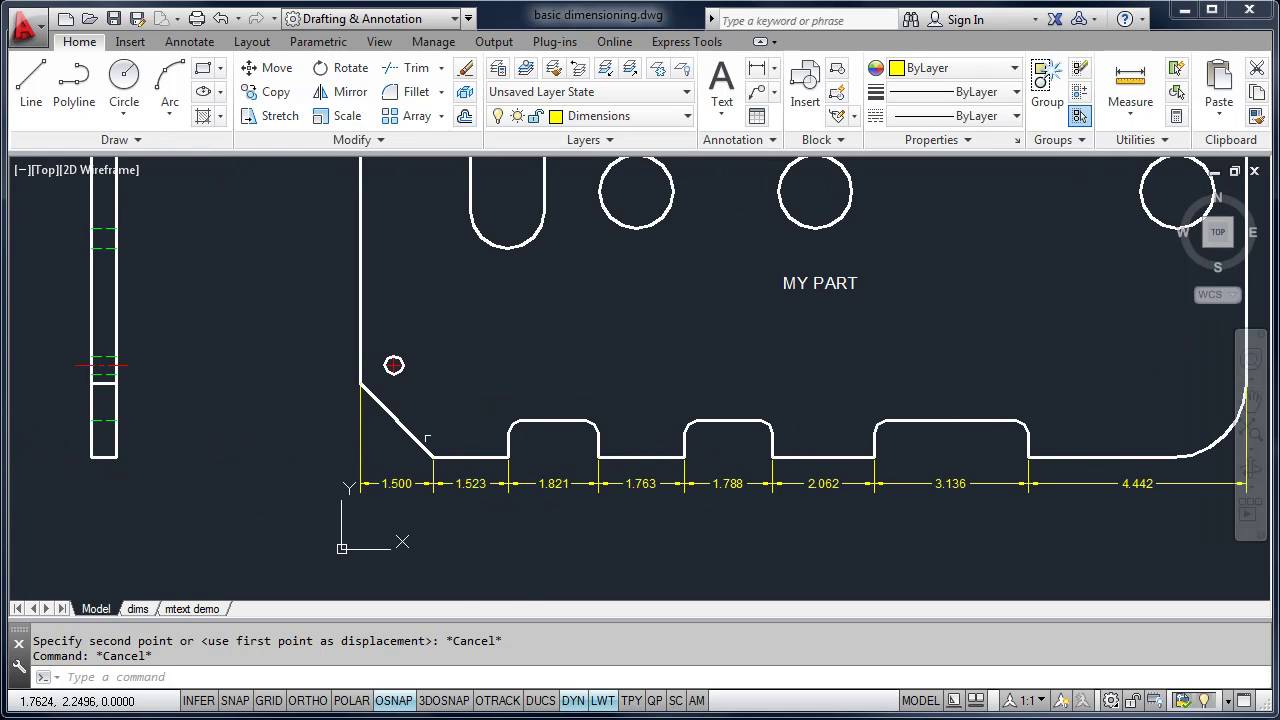
{"action": "scroll", "coordinate": [423, 437], "scroll_direction": "up", "scroll_amount": 2}
{"action": "middle_click_drag", "start_coordinate": [423, 437], "coordinate": [463, 477]}
{"action": "scroll", "coordinate": [490, 515], "scroll_direction": "down", "scroll_amount": 2}
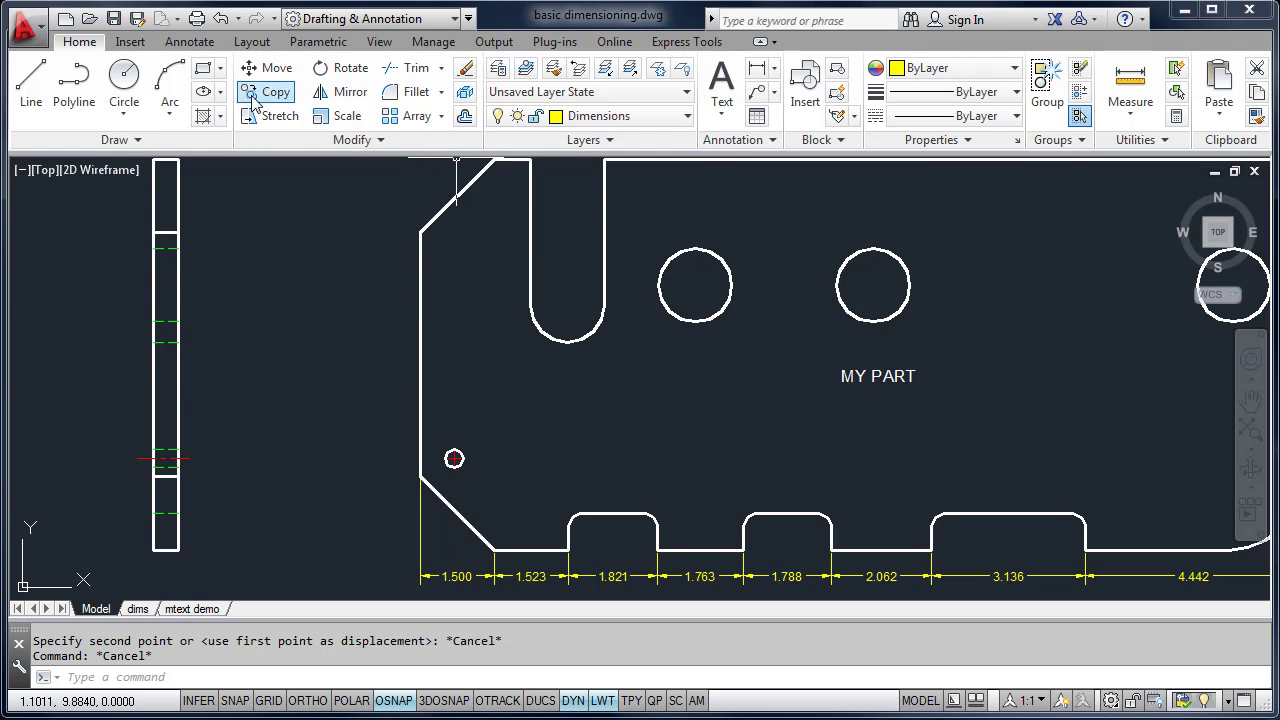
{"action": "left_click", "coordinate": [189, 41]}
{"action": "left_click", "coordinate": [380, 80]}
Add a vertical 1.500 dimension across the lower-left chamfer's height, left of the part.
{"action": "scroll", "coordinate": [428, 520], "scroll_direction": "up", "scroll_amount": 2}
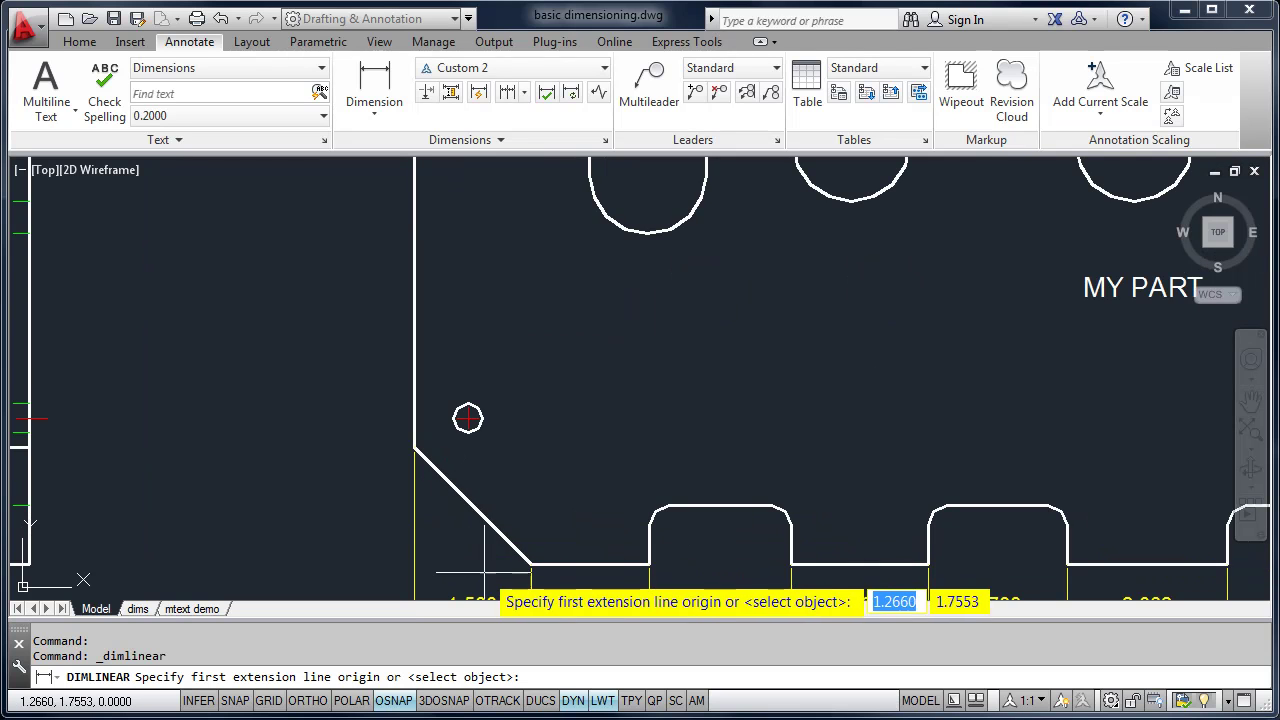
{"action": "left_click", "coordinate": [530, 564]}
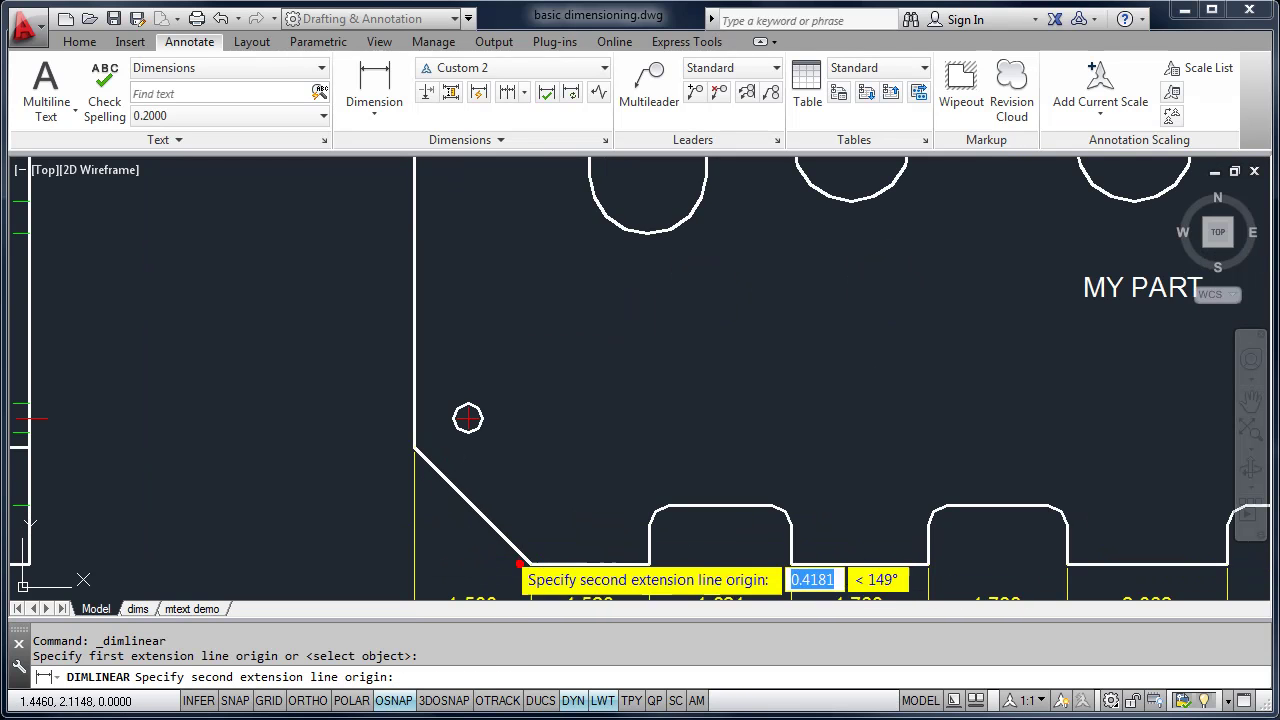
{"action": "left_click", "coordinate": [414, 447]}
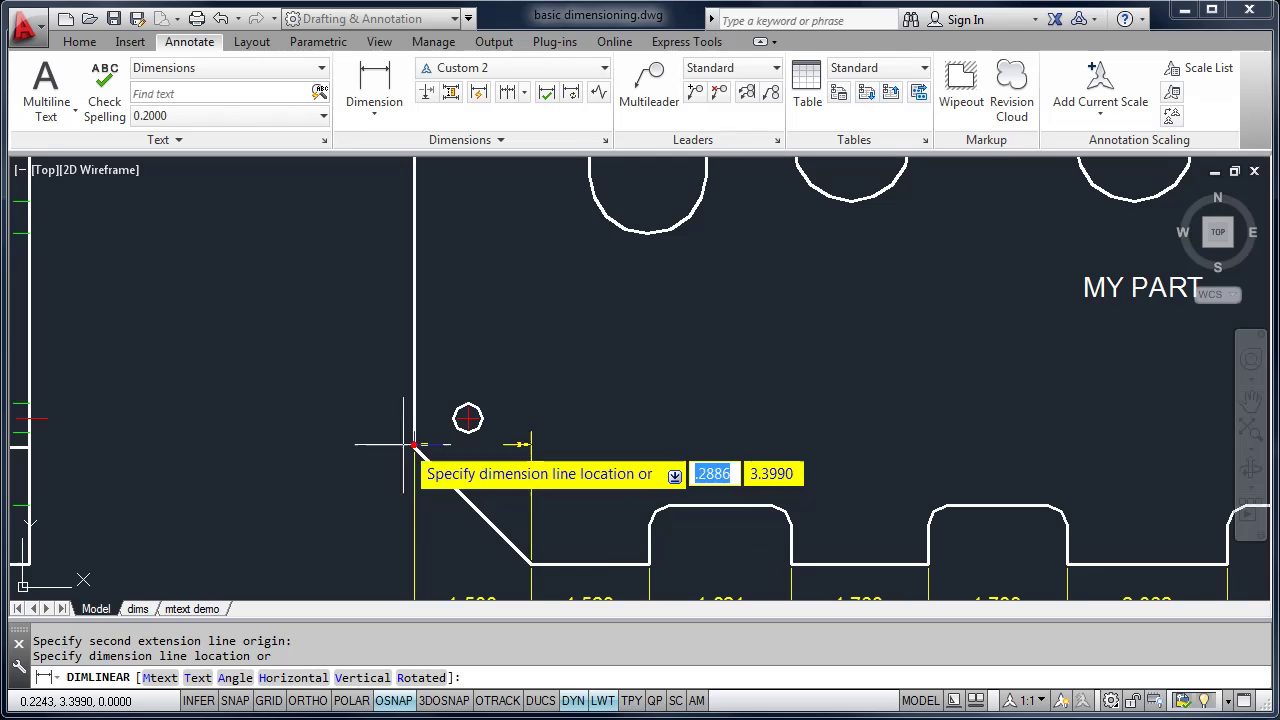
{"action": "left_click", "coordinate": [338, 496]}
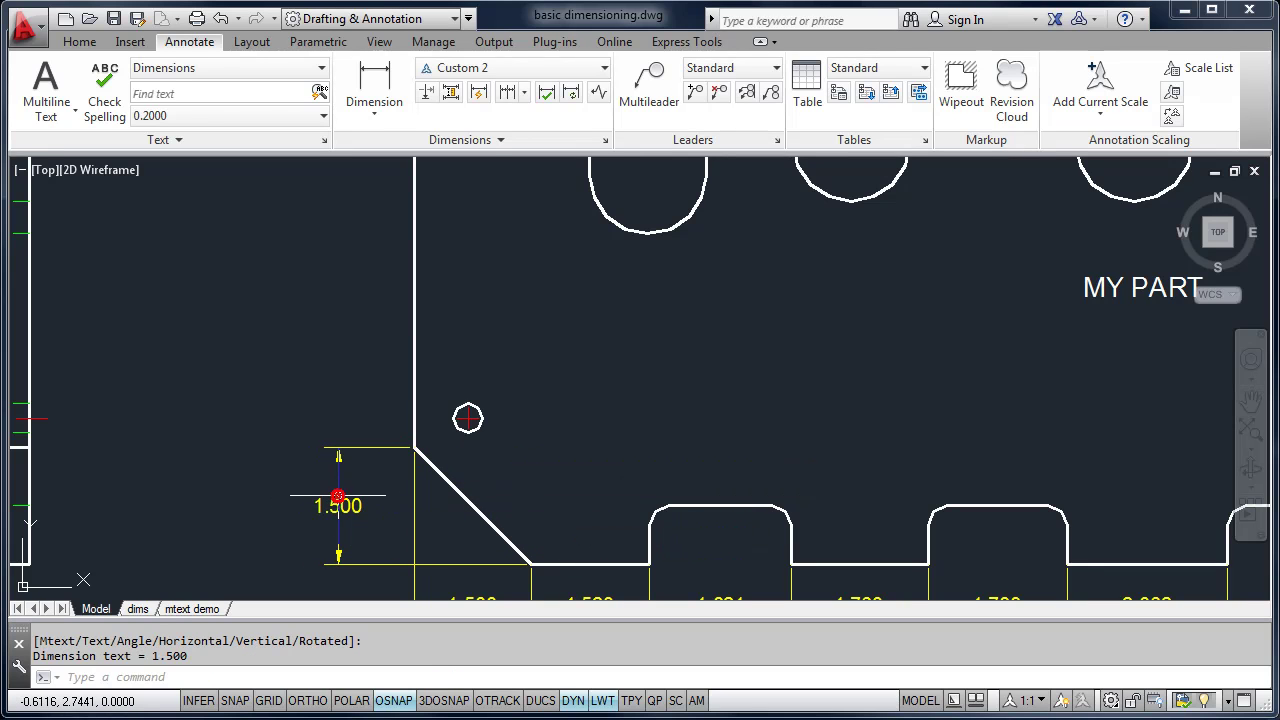
Chain 5.000 and 1.500 dimensions up the left edge to the top chamfer corner.
{"action": "left_click", "coordinate": [508, 93]}
{"action": "middle_click_drag", "start_coordinate": [414, 286], "coordinate": [384, 483]}
{"action": "left_click", "coordinate": [384, 255]}
{"action": "middle_click_drag", "start_coordinate": [384, 255], "coordinate": [334, 450]}
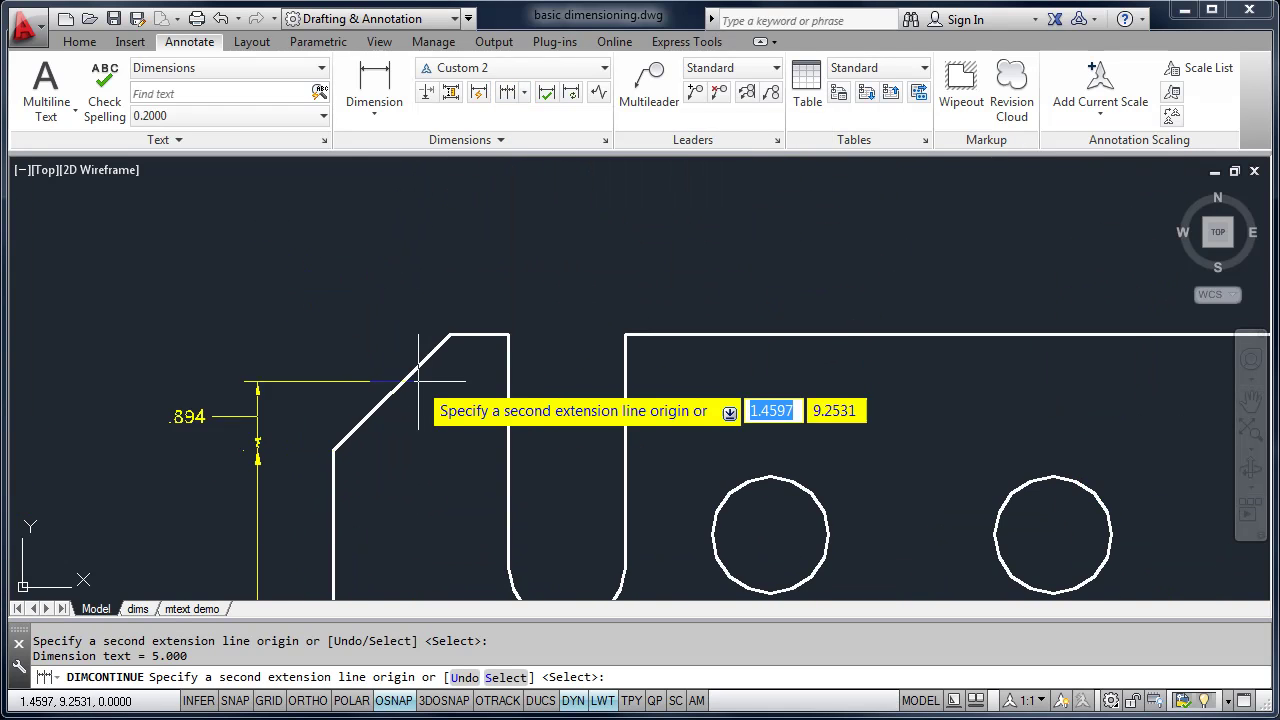
{"action": "left_click", "coordinate": [447, 334]}
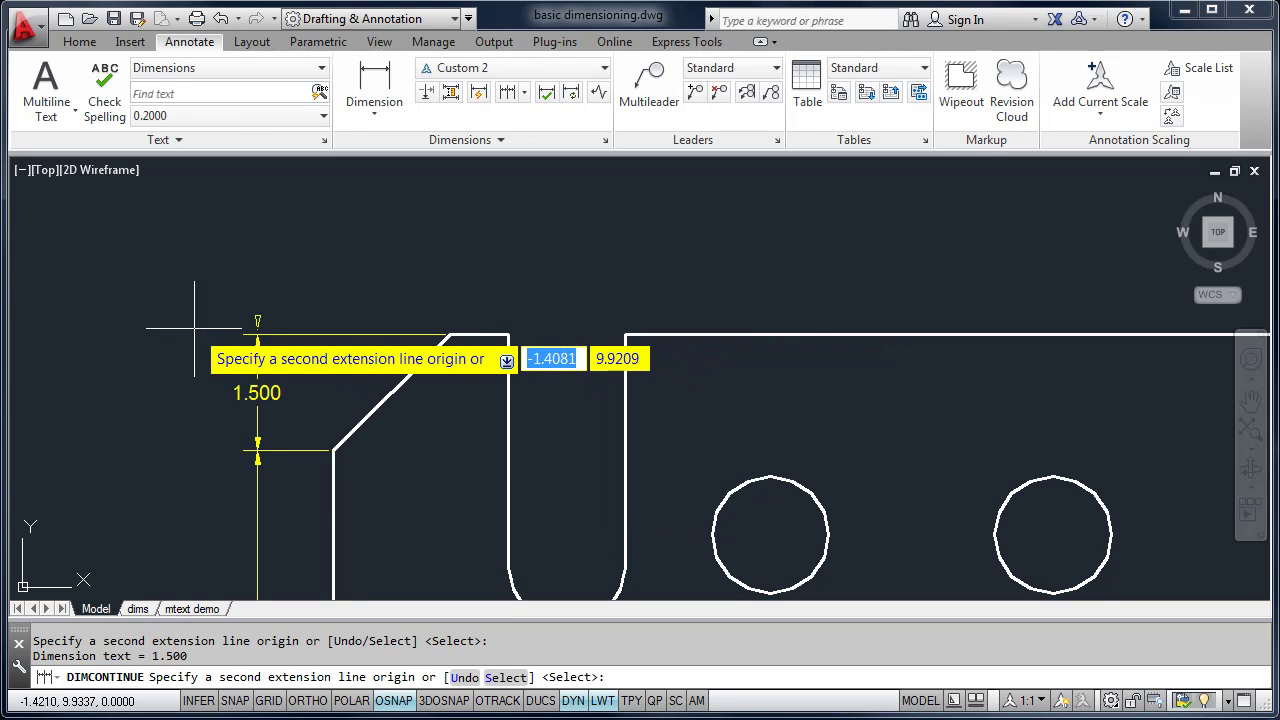
Dimension the top-left chamfer's width horizontally as 1.438, placed above the chamfer.
{"action": "key", "text": "Escape"}
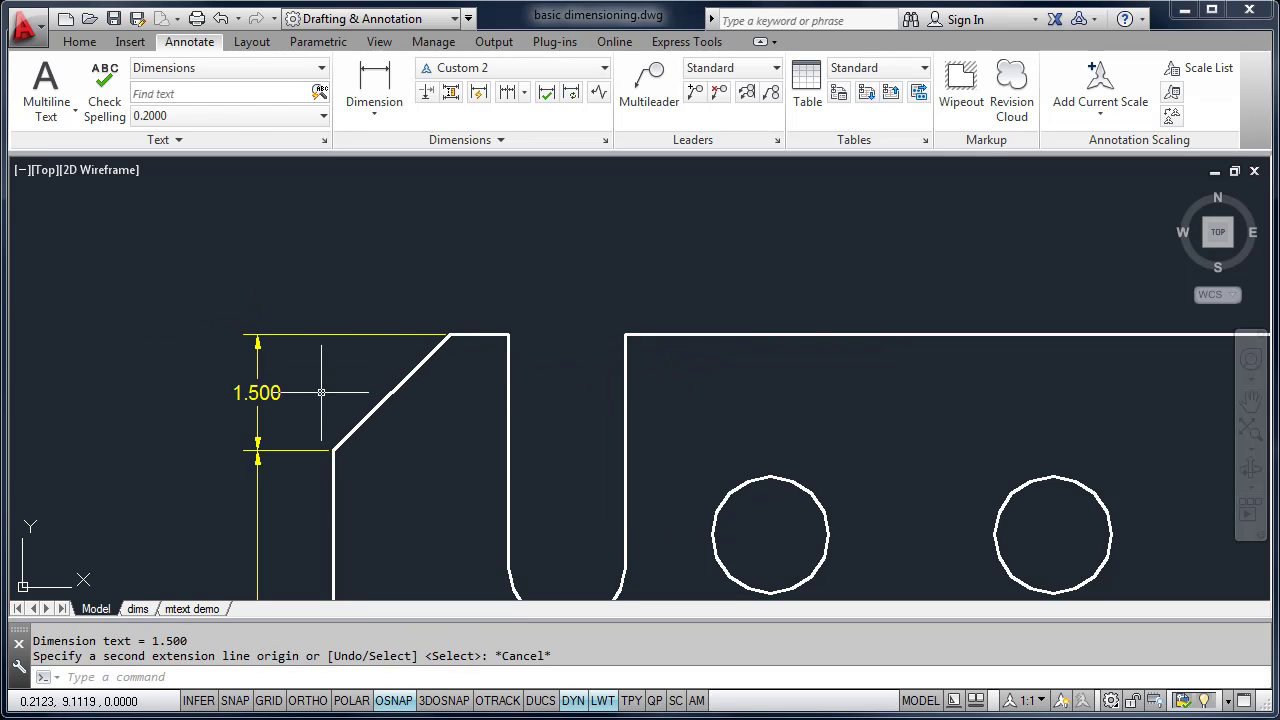
{"action": "middle_click_drag", "start_coordinate": [342, 393], "coordinate": [275, 405]}
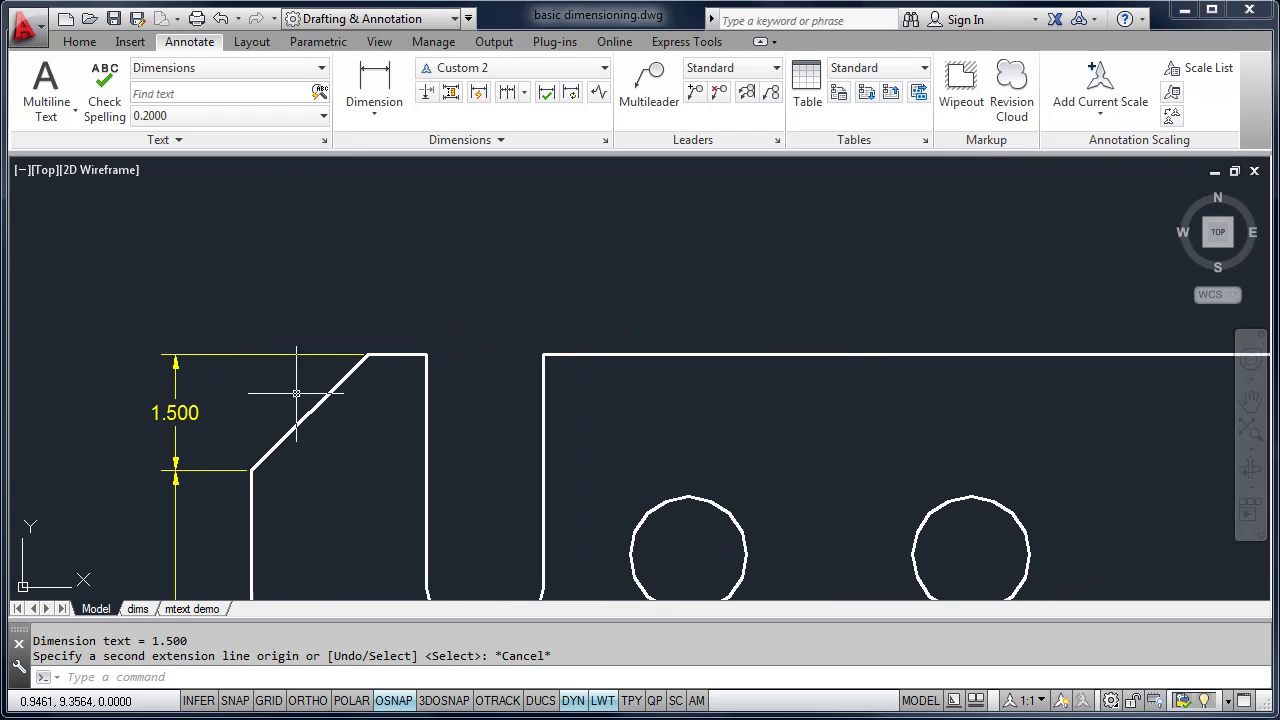
{"action": "left_click", "coordinate": [375, 84]}
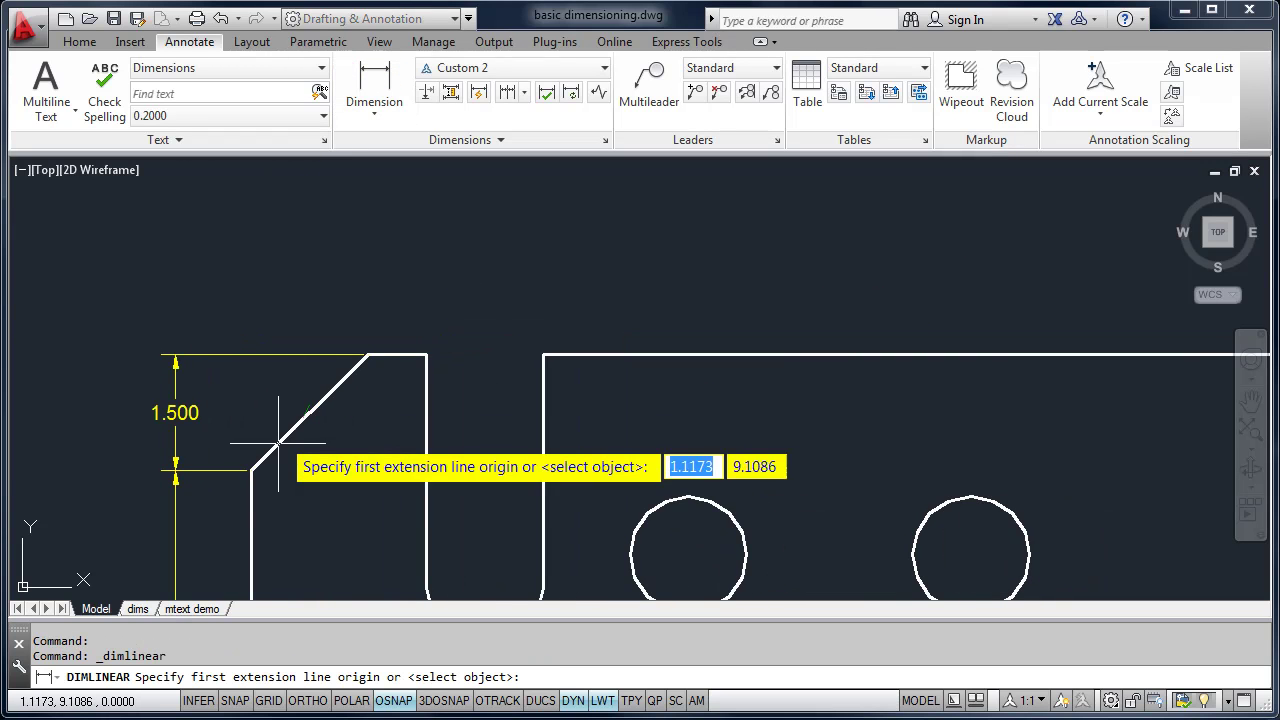
{"action": "left_click", "coordinate": [253, 466]}
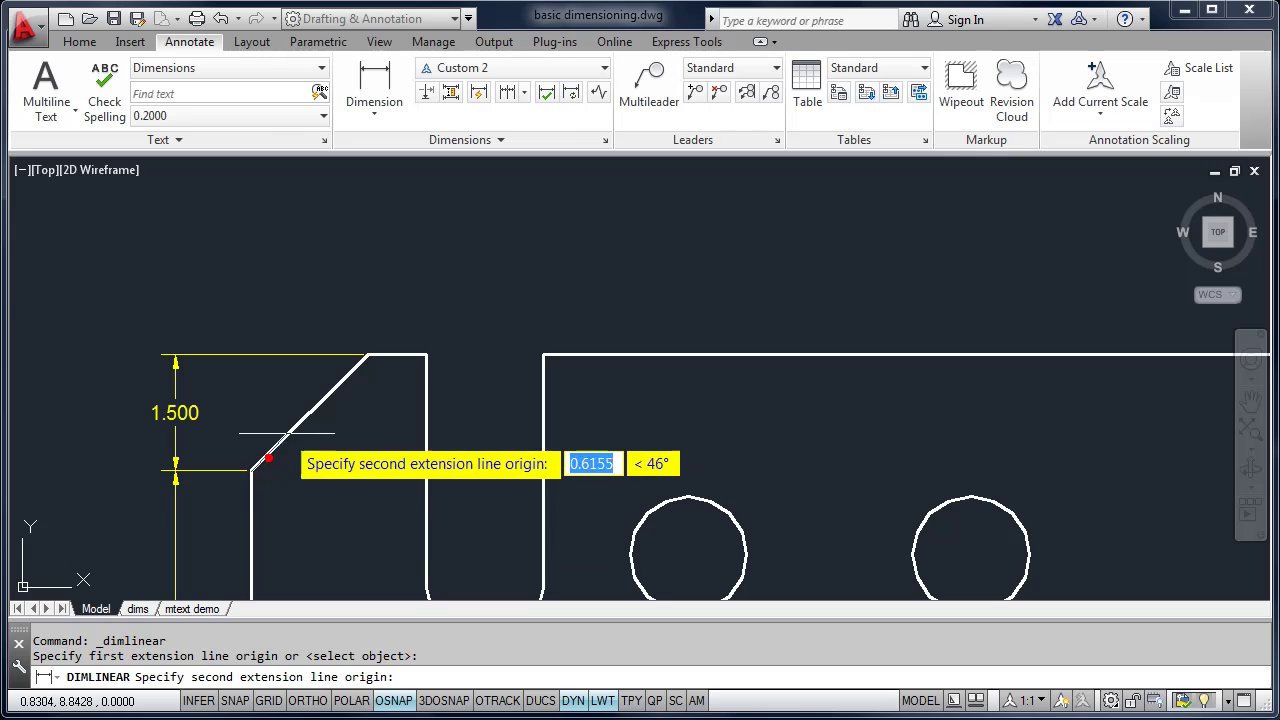
{"action": "left_click", "coordinate": [363, 355]}
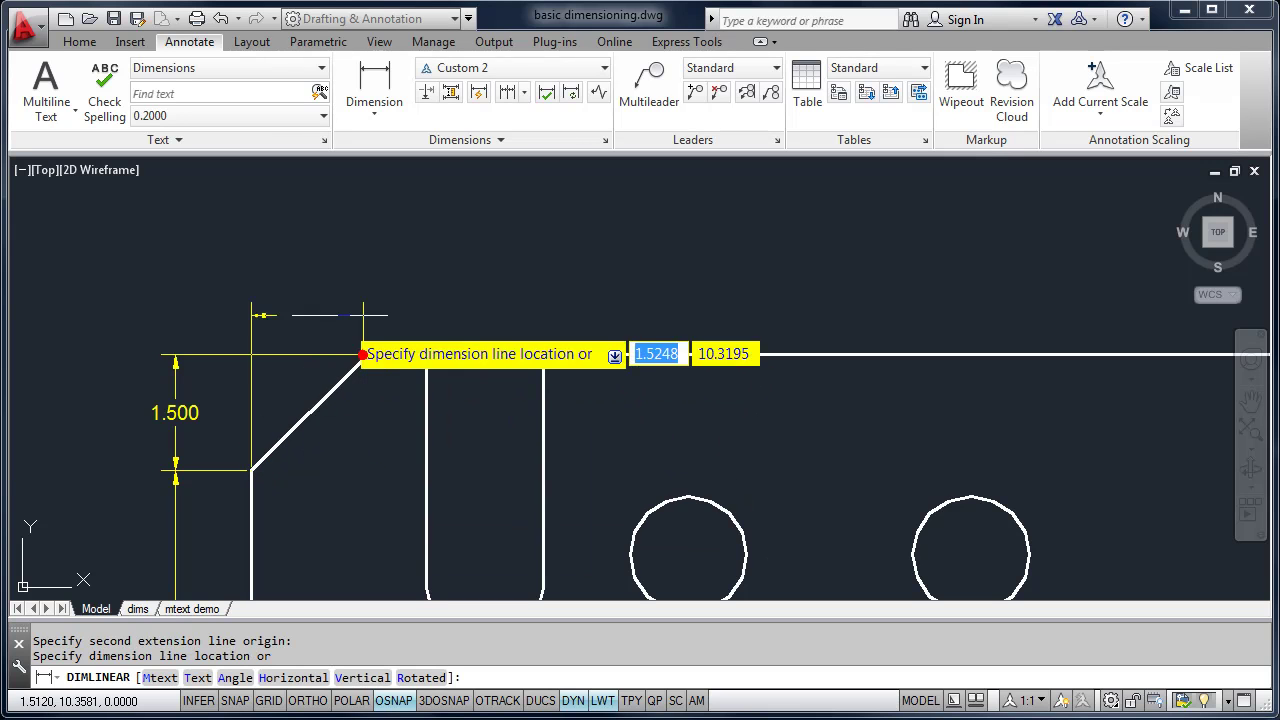
{"action": "left_click", "coordinate": [320, 274]}
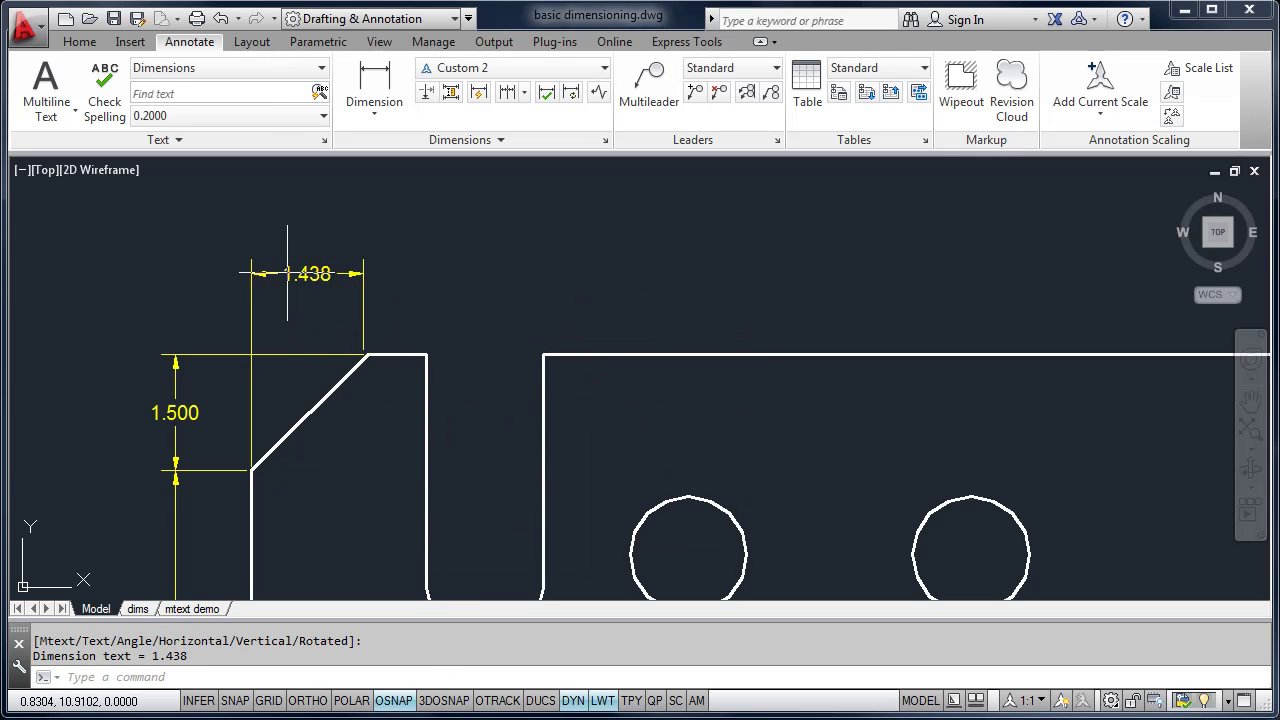
{"action": "scroll", "coordinate": [295, 325], "scroll_direction": "up", "scroll_amount": 2}
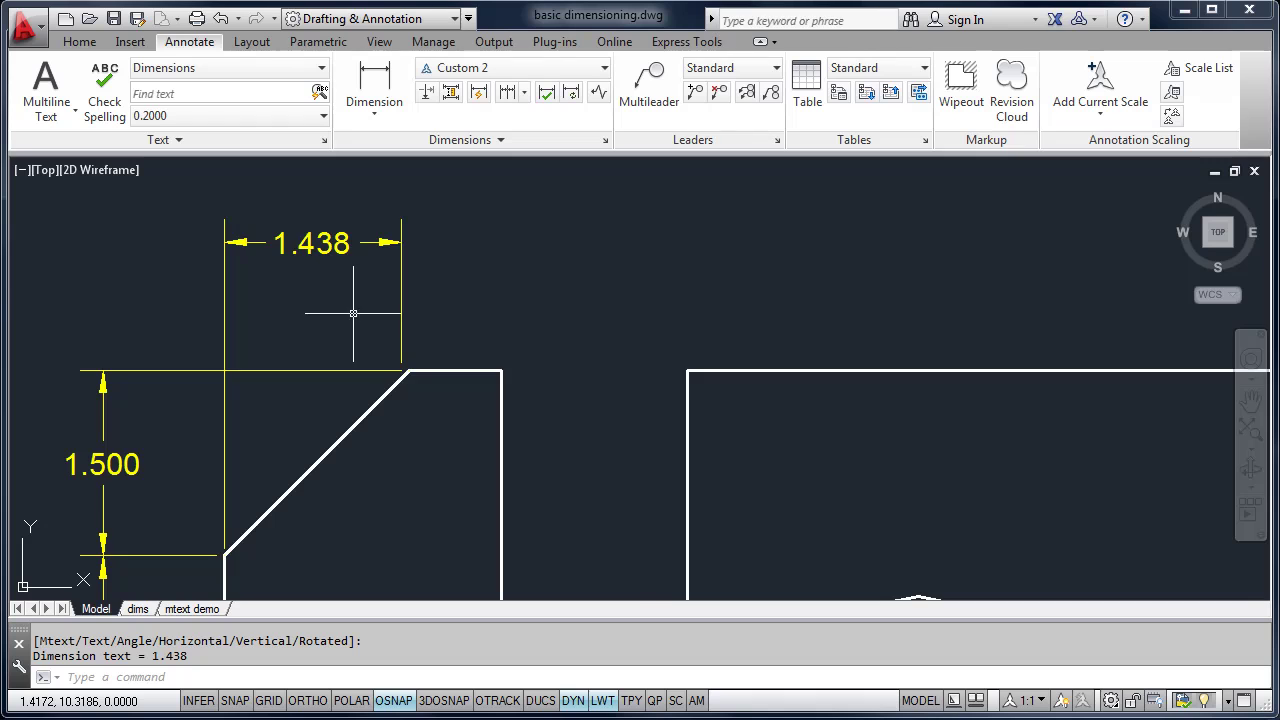
{"action": "scroll", "coordinate": [405, 338], "scroll_direction": "up", "scroll_amount": 2}
{"action": "middle_click_drag", "start_coordinate": [378, 440], "coordinate": [396, 318]}
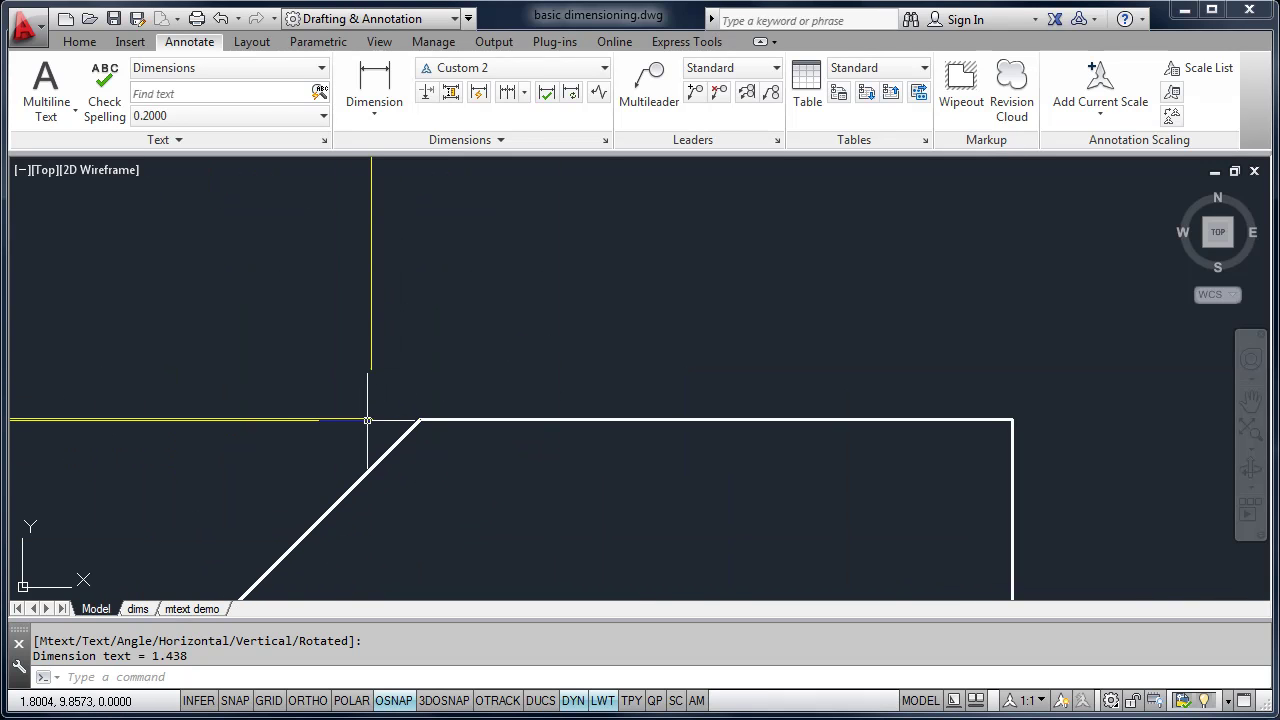
Move the 1.438 dimension's extension line to the chamfer's top corner, changing it to 1.500.
{"action": "left_click", "coordinate": [370, 365]}
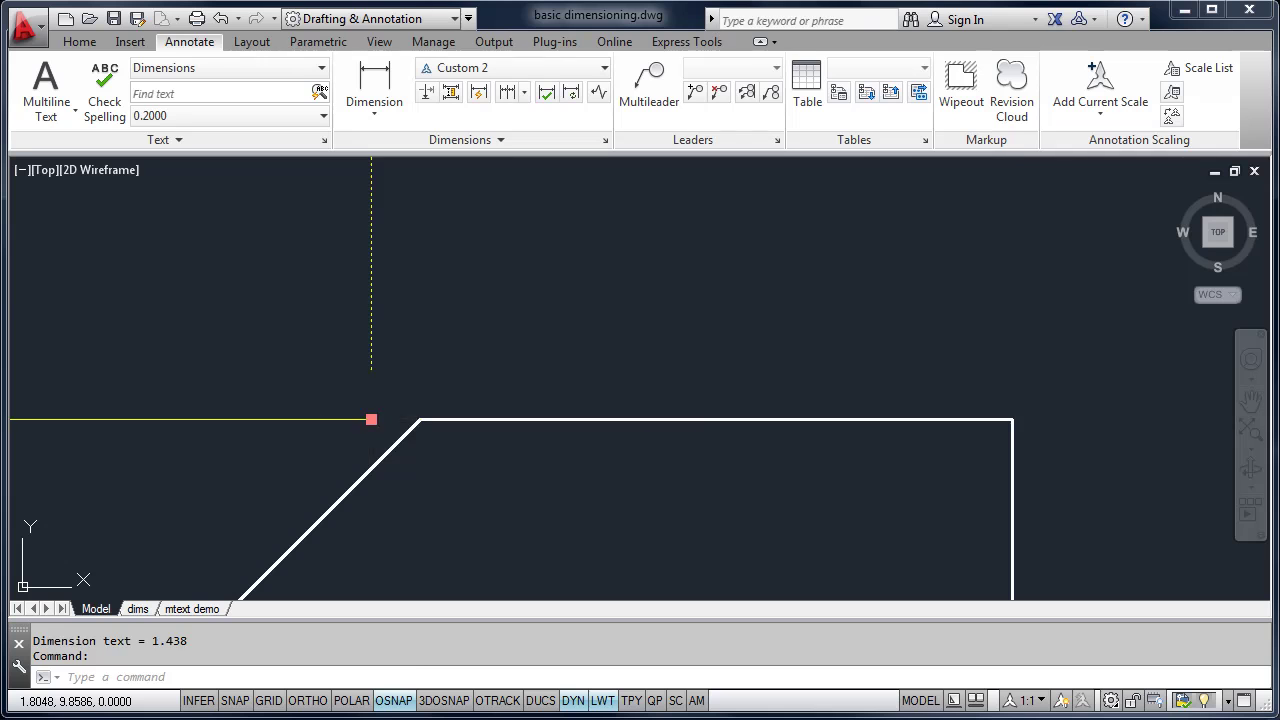
{"action": "left_click", "coordinate": [371, 419]}
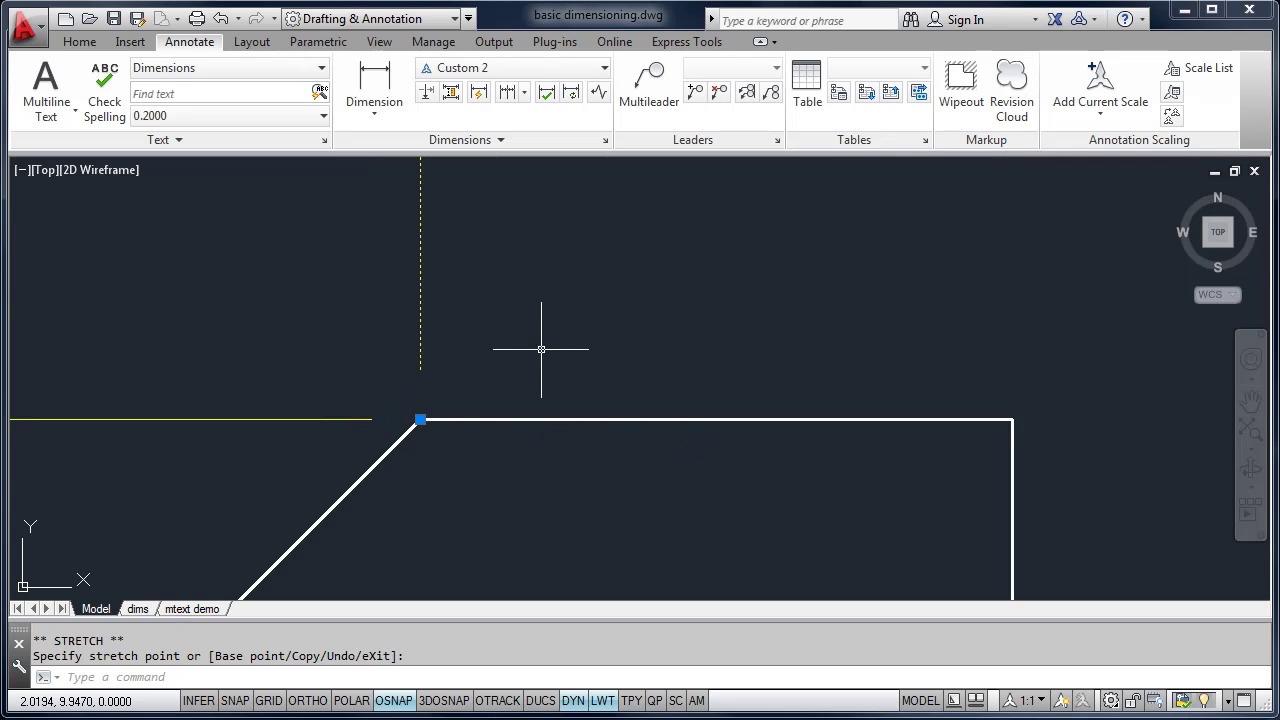
{"action": "key", "text": "Escape"}
{"action": "scroll", "coordinate": [491, 352], "scroll_direction": "down", "scroll_amount": 2}
{"action": "middle_click_drag", "start_coordinate": [491, 349], "coordinate": [434, 429]}
{"action": "scroll", "coordinate": [433, 426], "scroll_direction": "down", "scroll_amount": 2}
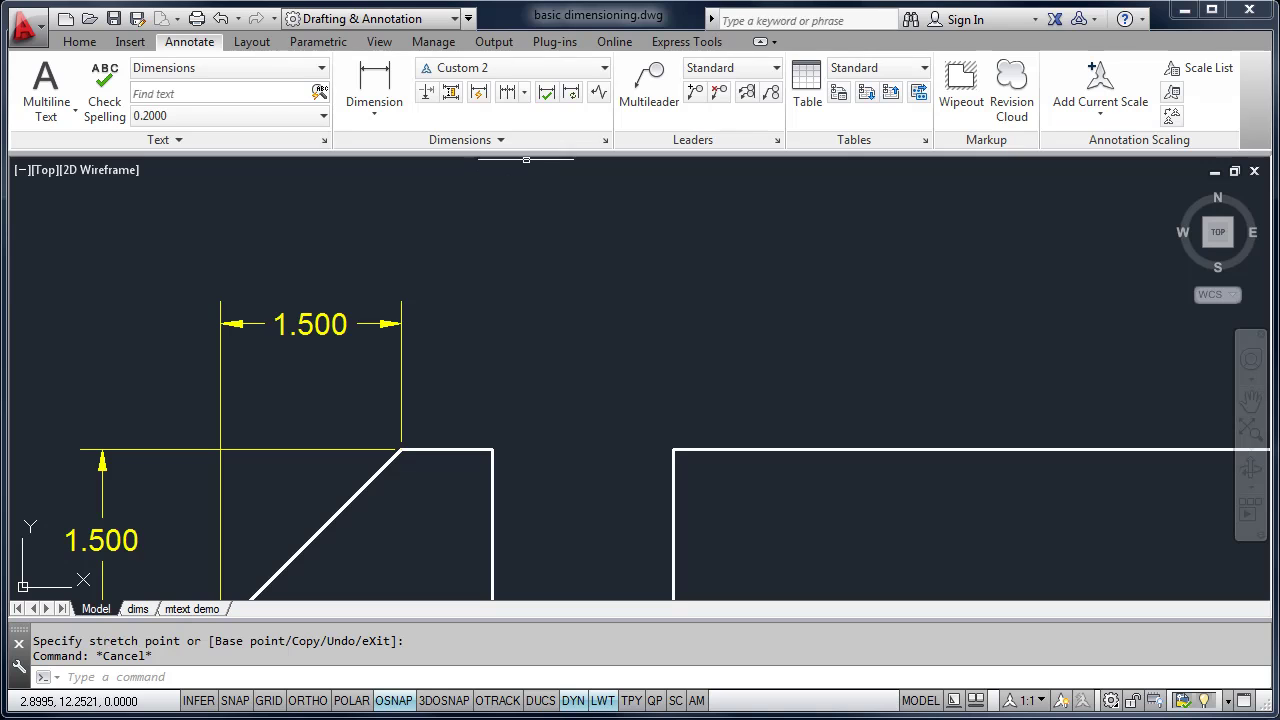
Add baseline dimensions to the slot's left edge (2.250), right edge (3.750) and part's right end (18.036).
{"action": "left_click", "coordinate": [525, 93]}
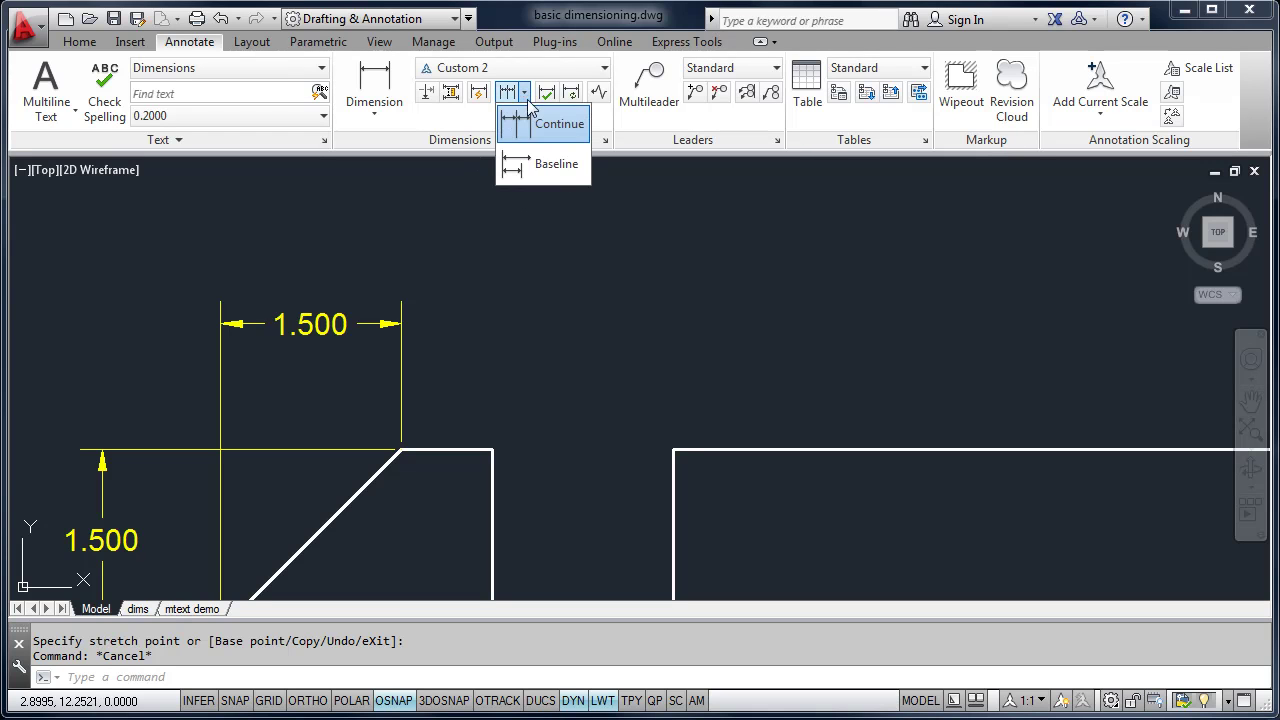
{"action": "left_click", "coordinate": [537, 164]}
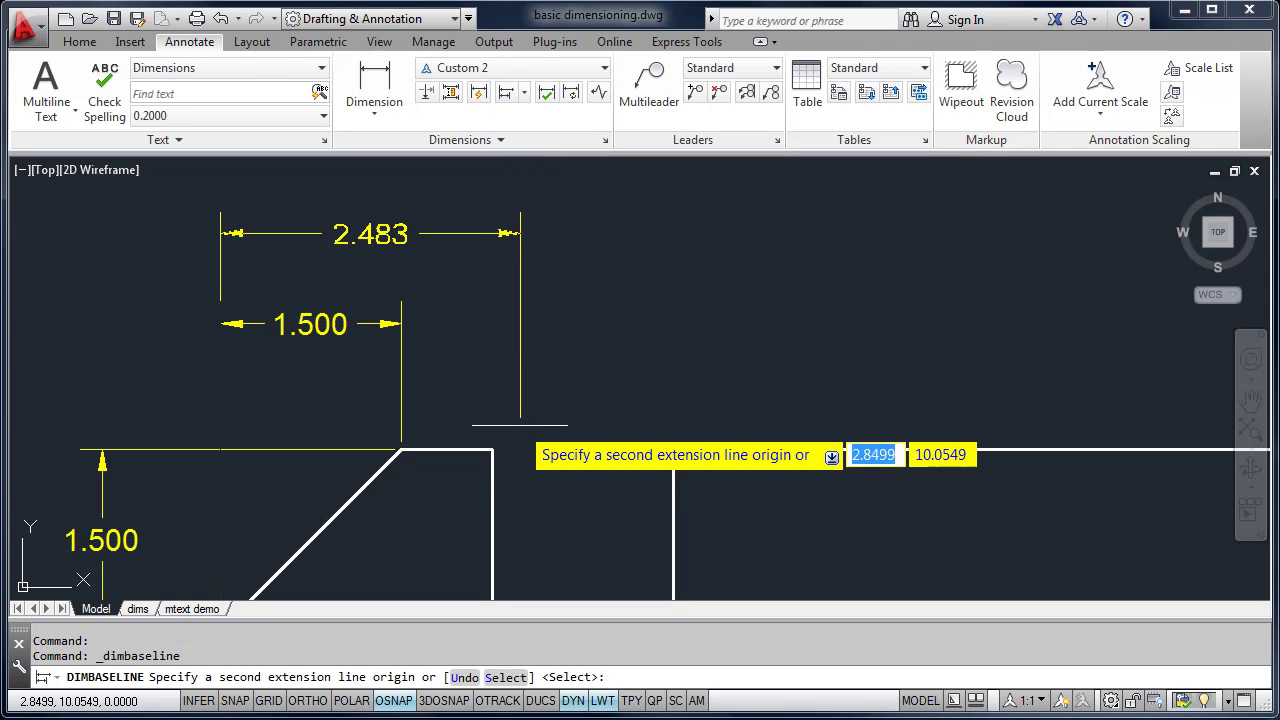
{"action": "left_click", "coordinate": [490, 449]}
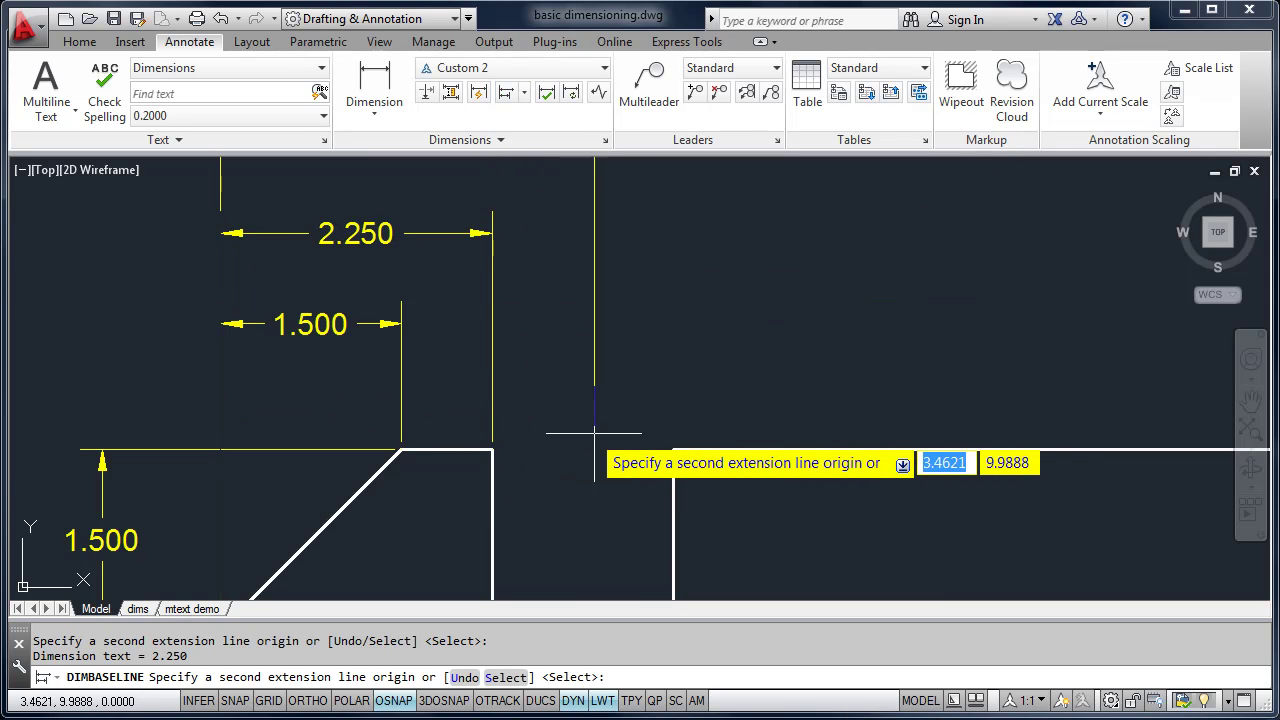
{"action": "left_click", "coordinate": [673, 449]}
{"action": "scroll", "coordinate": [673, 449], "scroll_direction": "down", "scroll_amount": 5}
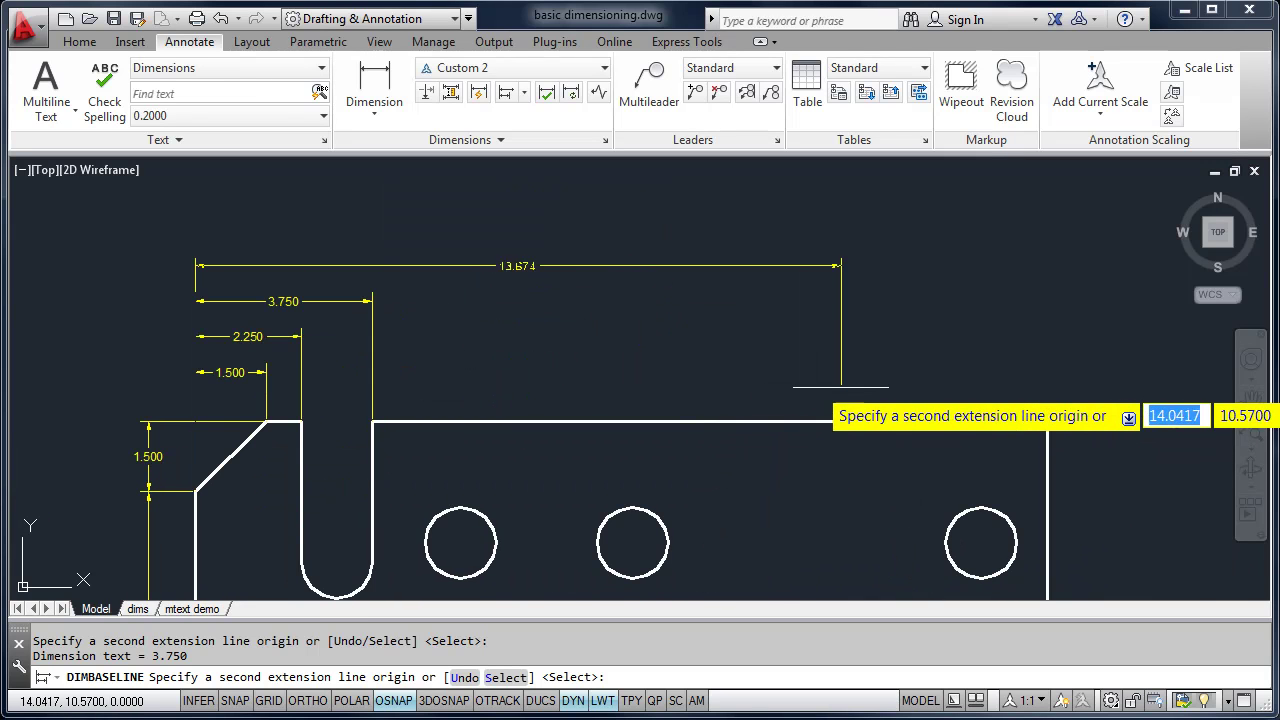
{"action": "left_click", "coordinate": [1047, 421]}
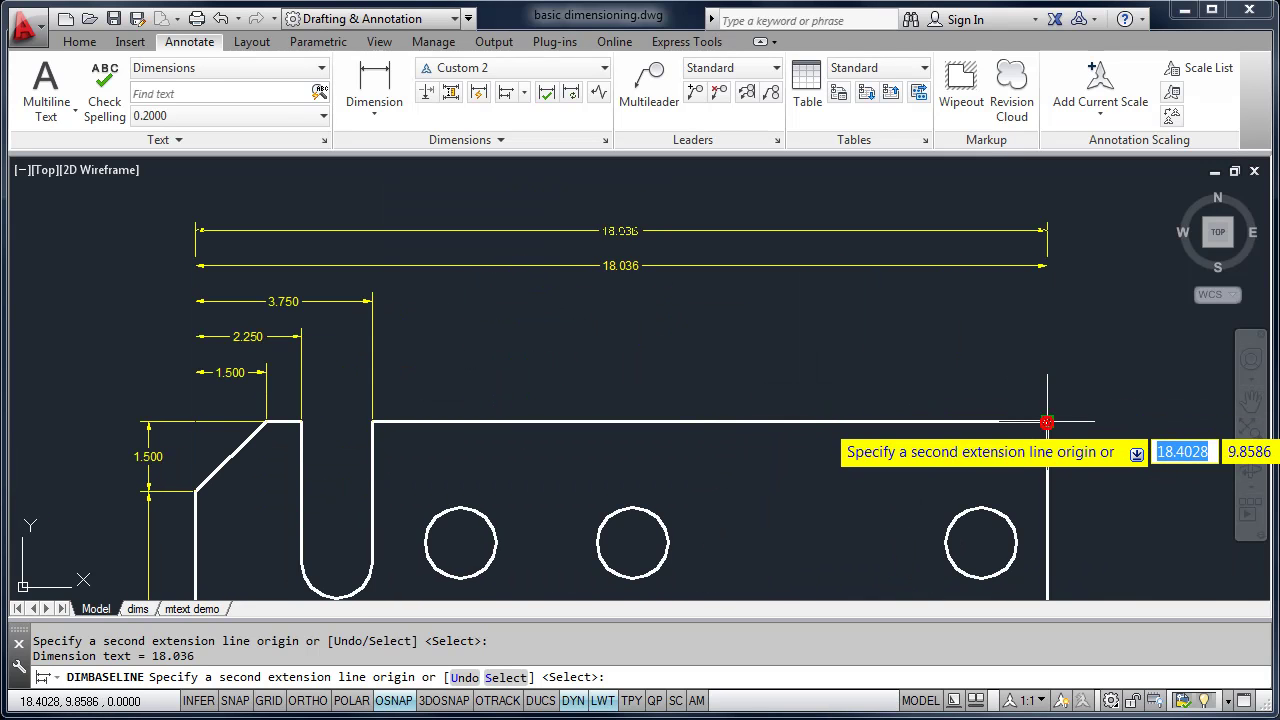
{"action": "right_click", "coordinate": [1008, 398]}
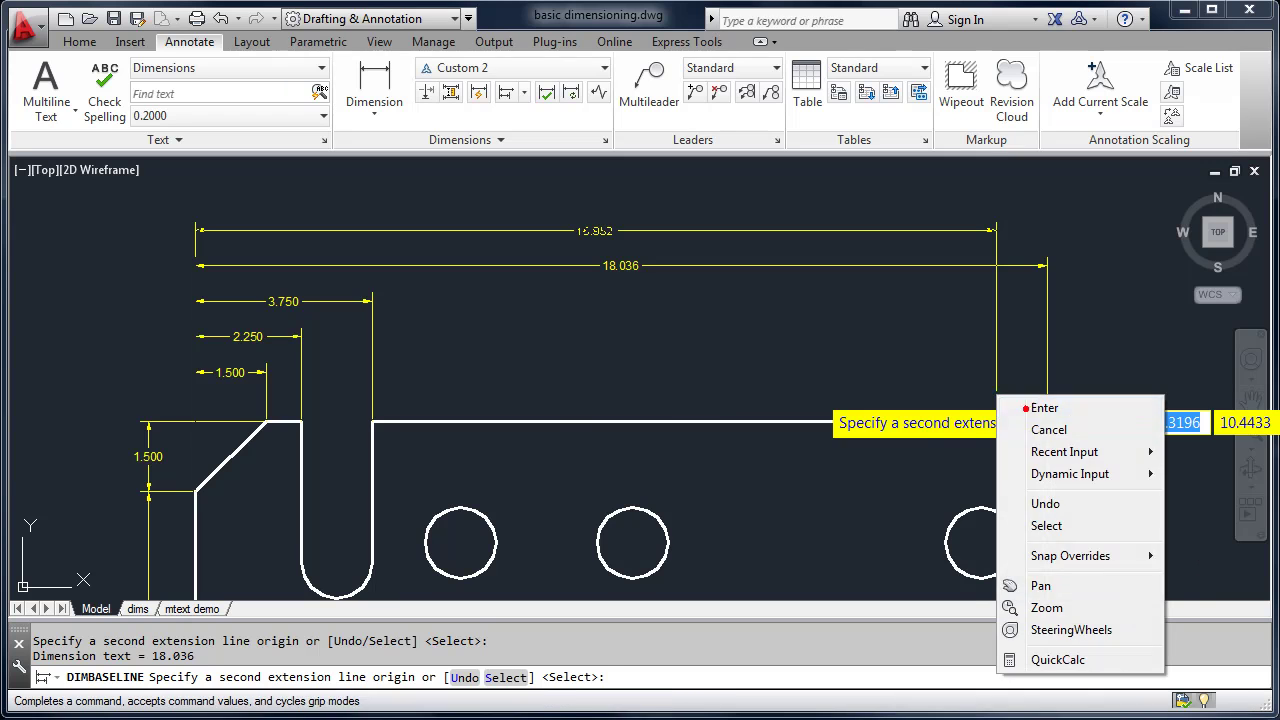
{"action": "left_click", "coordinate": [1044, 407]}
{"action": "scroll", "coordinate": [210, 360], "scroll_direction": "up", "scroll_amount": 6}
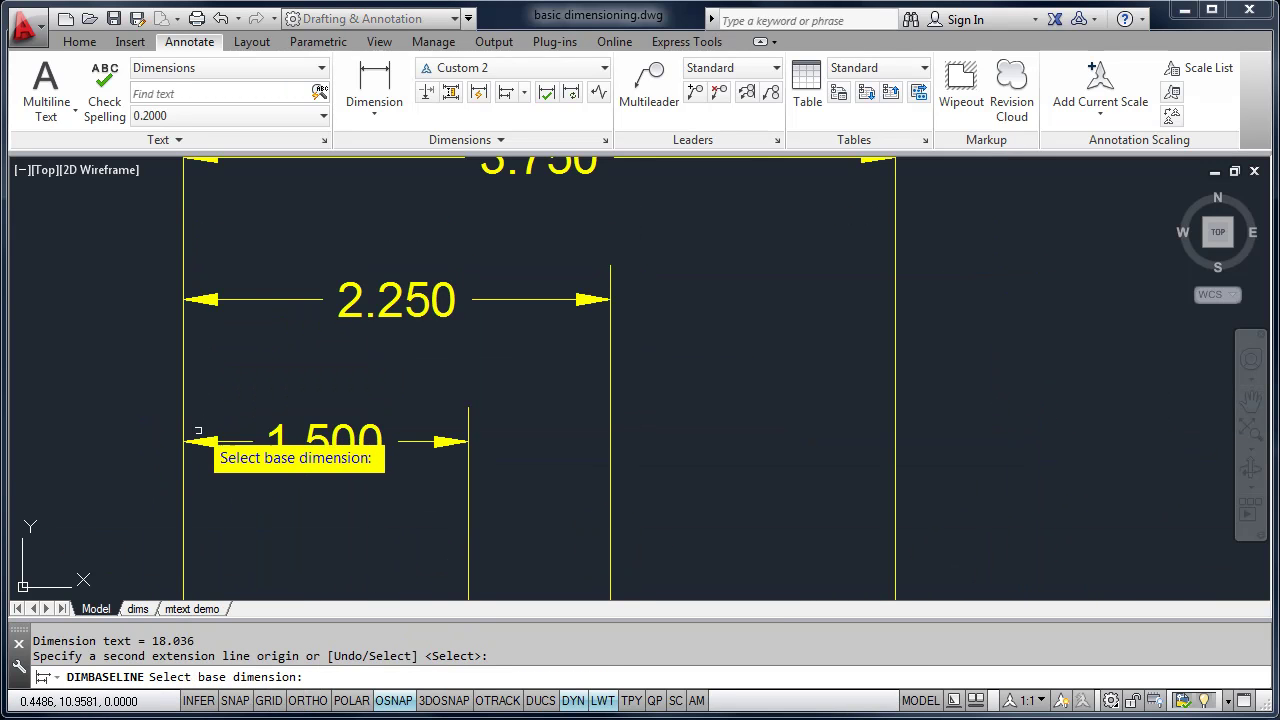
{"action": "scroll", "coordinate": [222, 300], "scroll_direction": "down", "scroll_amount": 4}
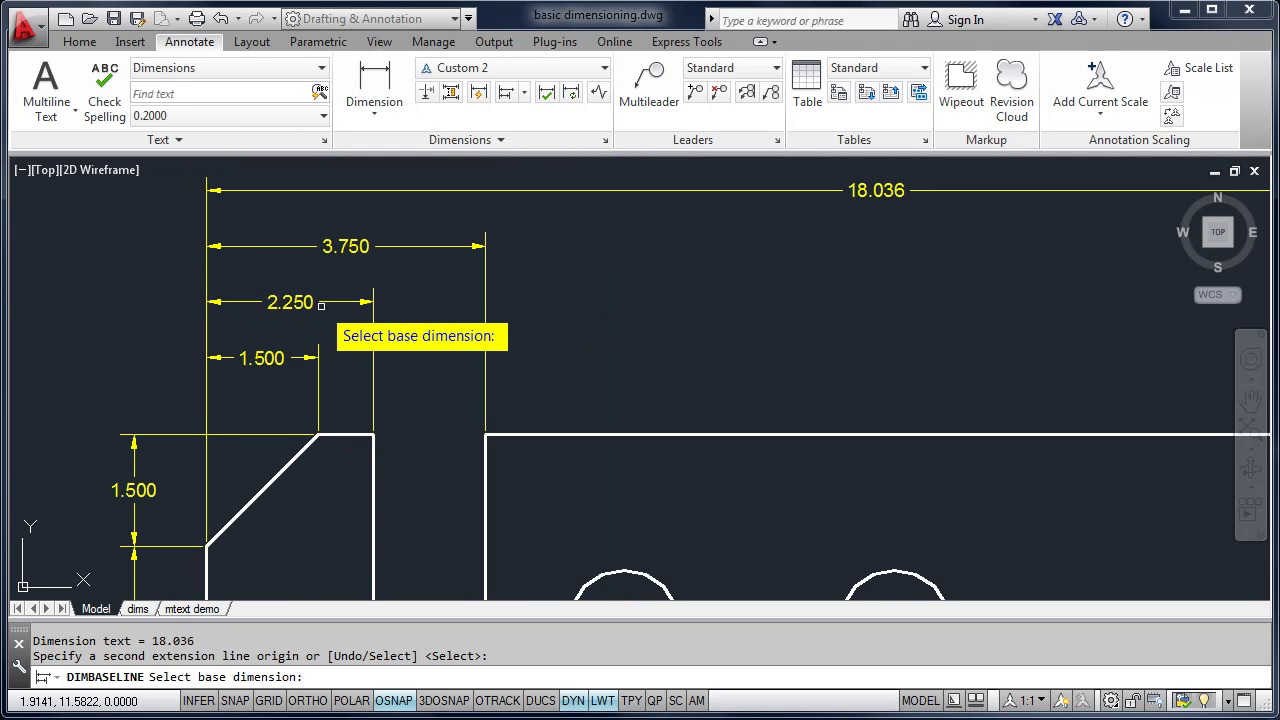
{"action": "key", "text": "Escape"}
{"action": "mouse_move", "coordinate": [420, 343]}
{"action": "middle_mouse_down"}
{"action": "mouse_move", "coordinate": [409, 251]}
{"action": "mouse_move", "coordinate": [414, 330]}
{"action": "mouse_move", "coordinate": [369, 242]}
{"action": "middle_mouse_up"}
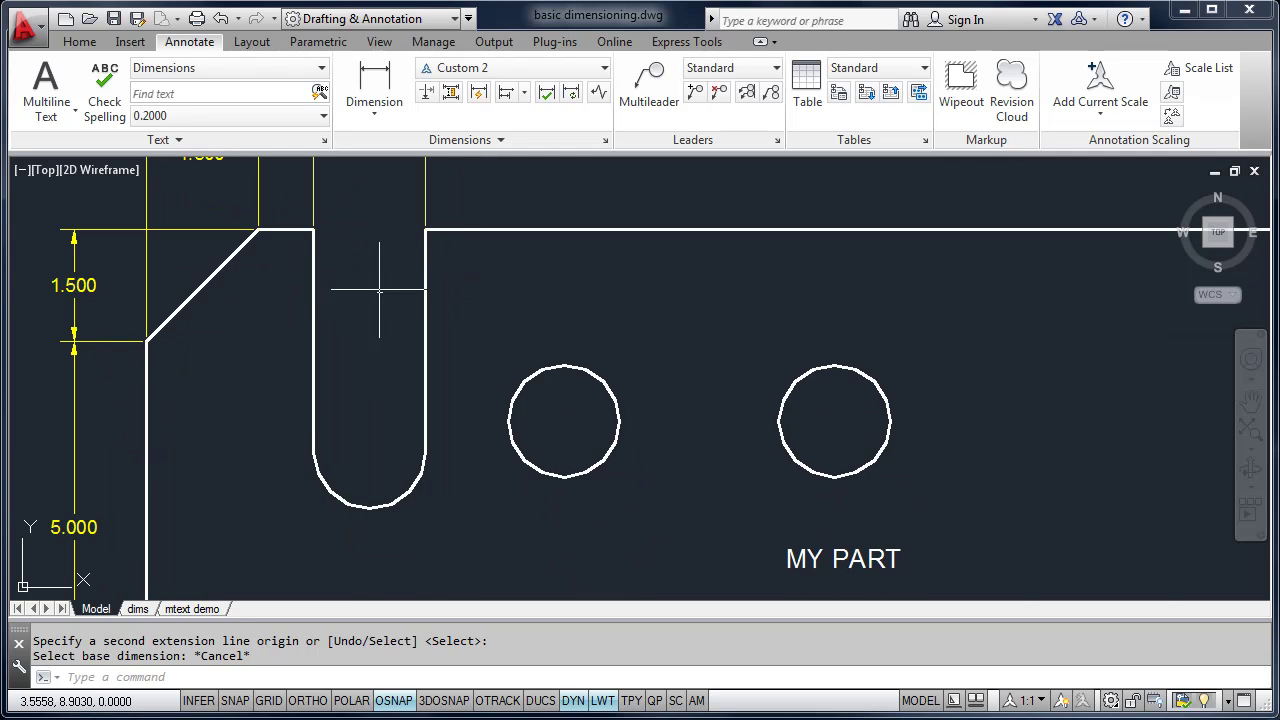
Place an R.750 radius dimension on the U slot's rounded end, leader from the left.
{"action": "scroll", "coordinate": [412, 490], "scroll_direction": "up", "scroll_amount": 2}
{"action": "middle_click_drag", "start_coordinate": [434, 491], "coordinate": [500, 422]}
{"action": "left_click", "coordinate": [383, 116]}
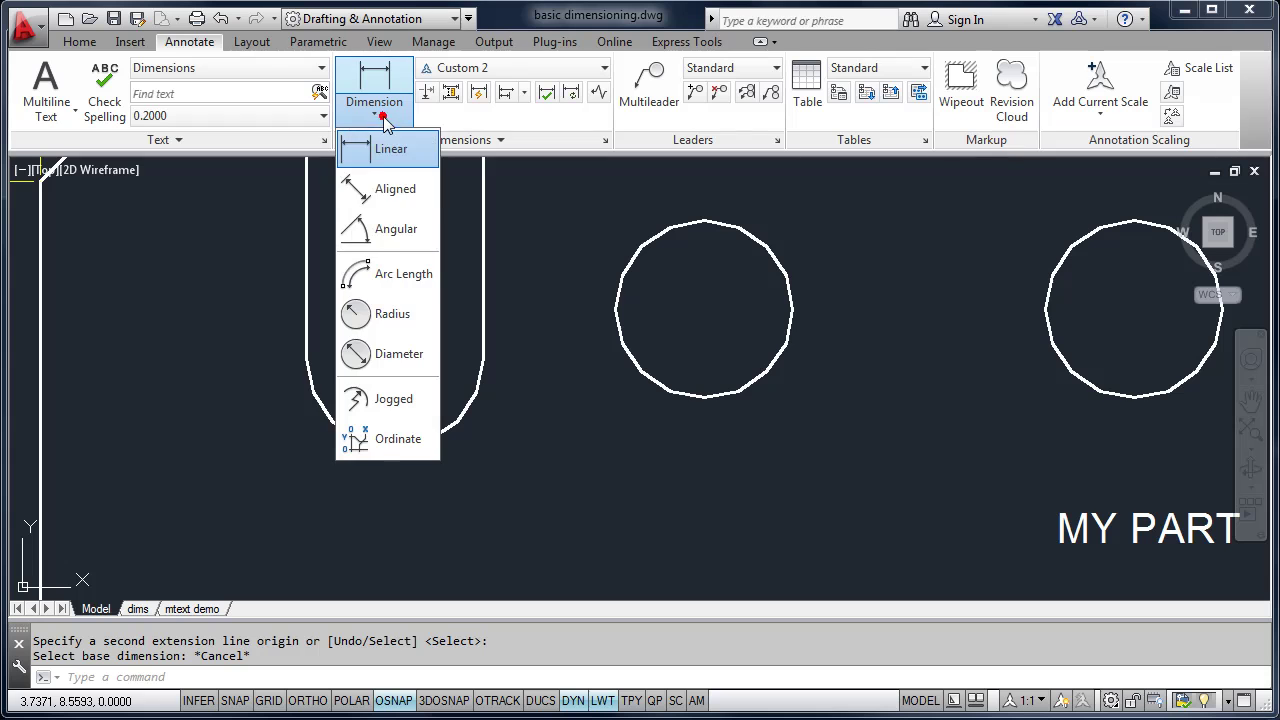
{"action": "left_click", "coordinate": [381, 322]}
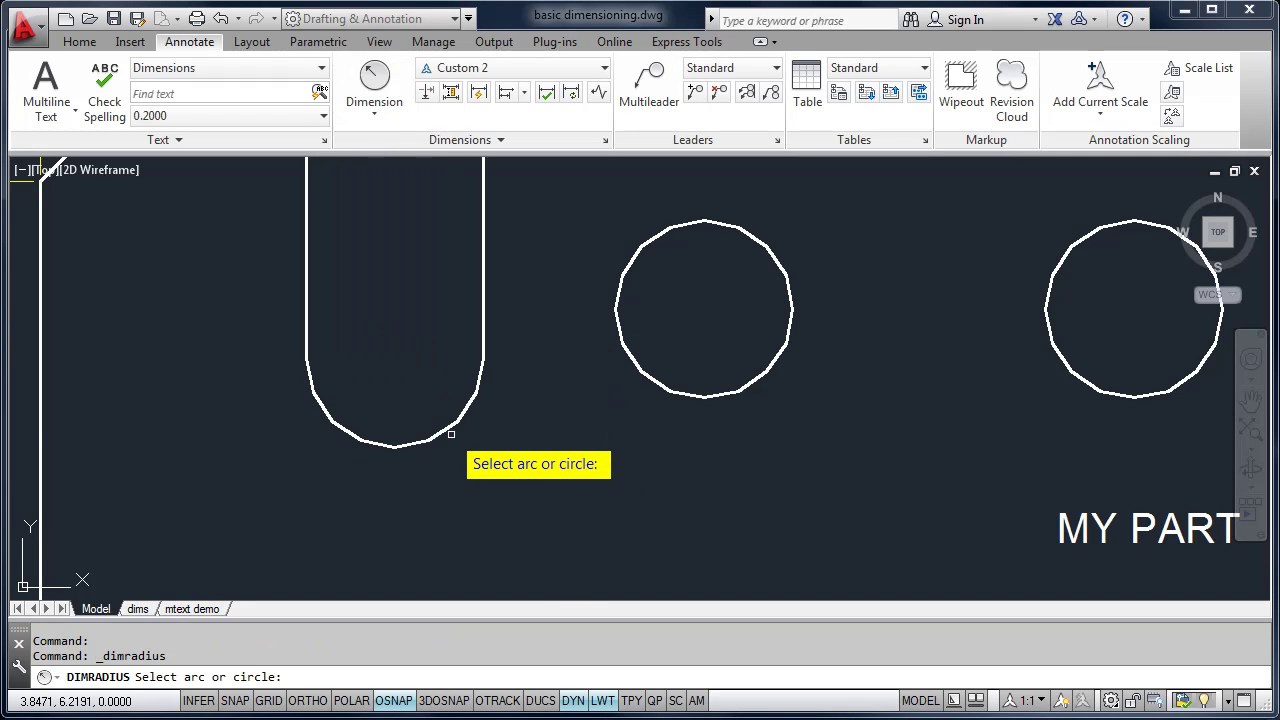
{"action": "left_click", "coordinate": [457, 428]}
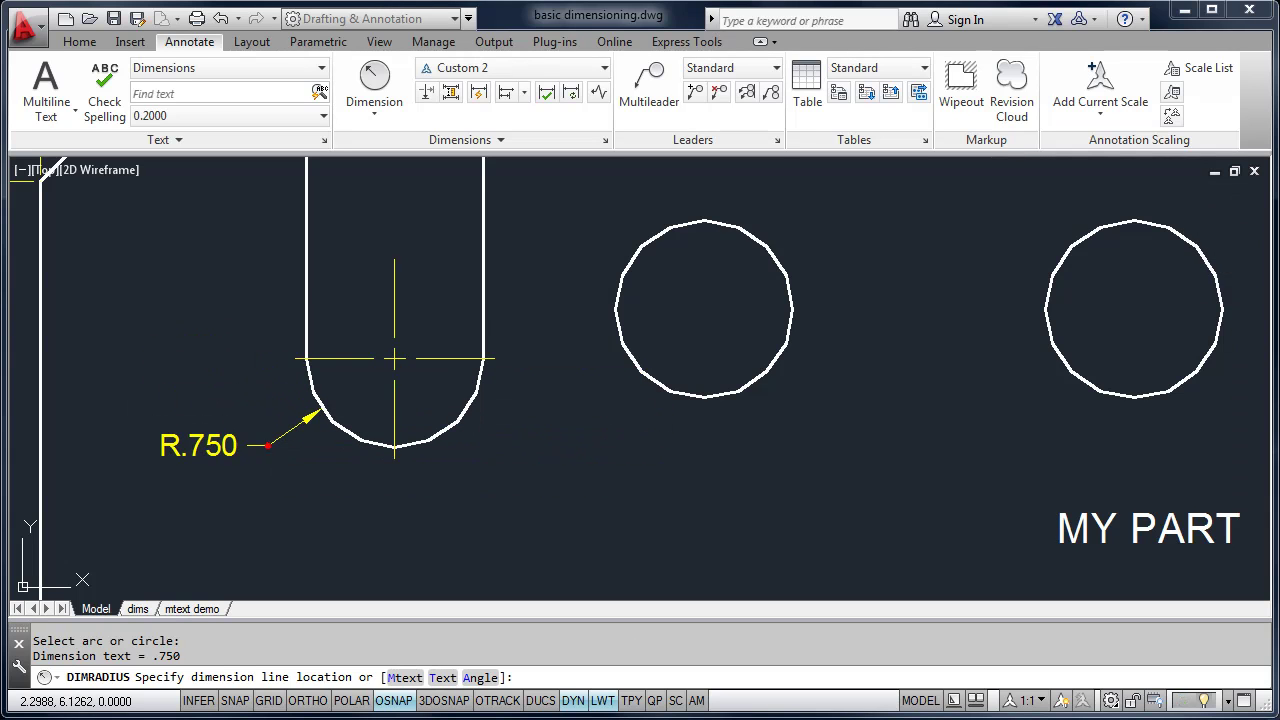
{"action": "left_click", "coordinate": [268, 445]}
{"action": "middle_click_drag", "start_coordinate": [360, 490], "coordinate": [281, 485]}
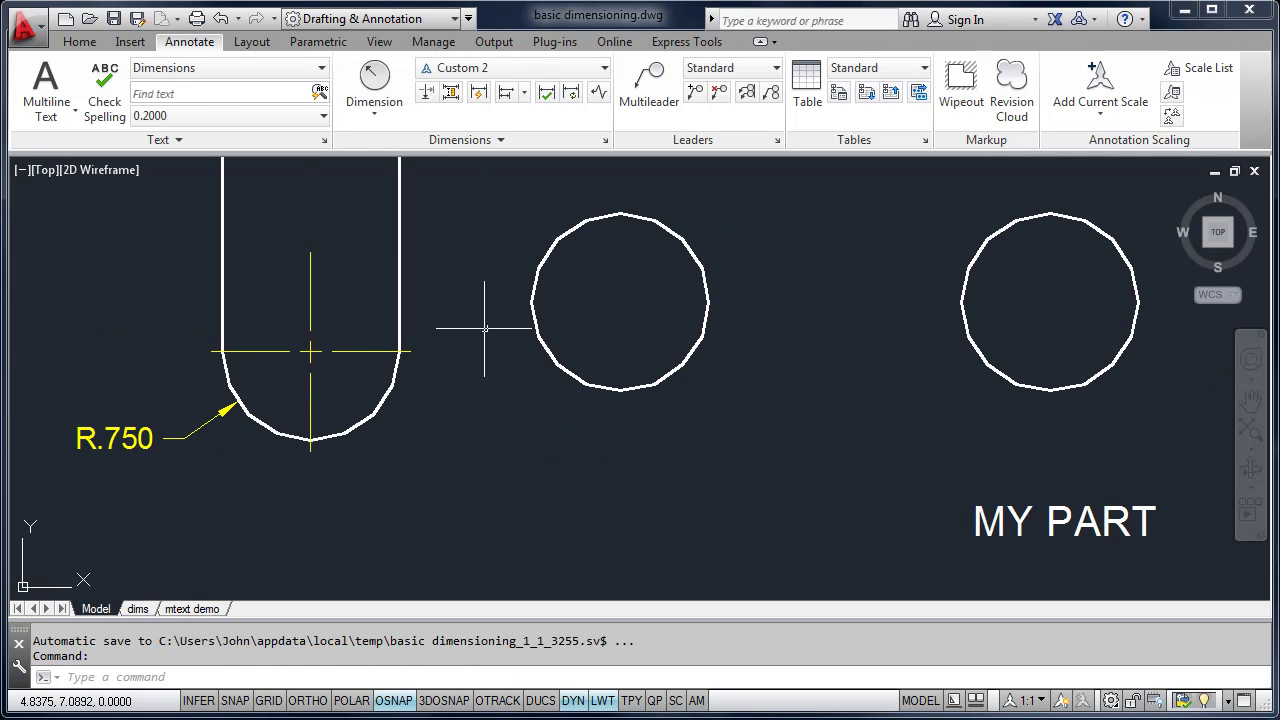
Add a Ø1.500 diameter dimension to the hole next to the slot, placed above it.
{"action": "left_click", "coordinate": [374, 112]}
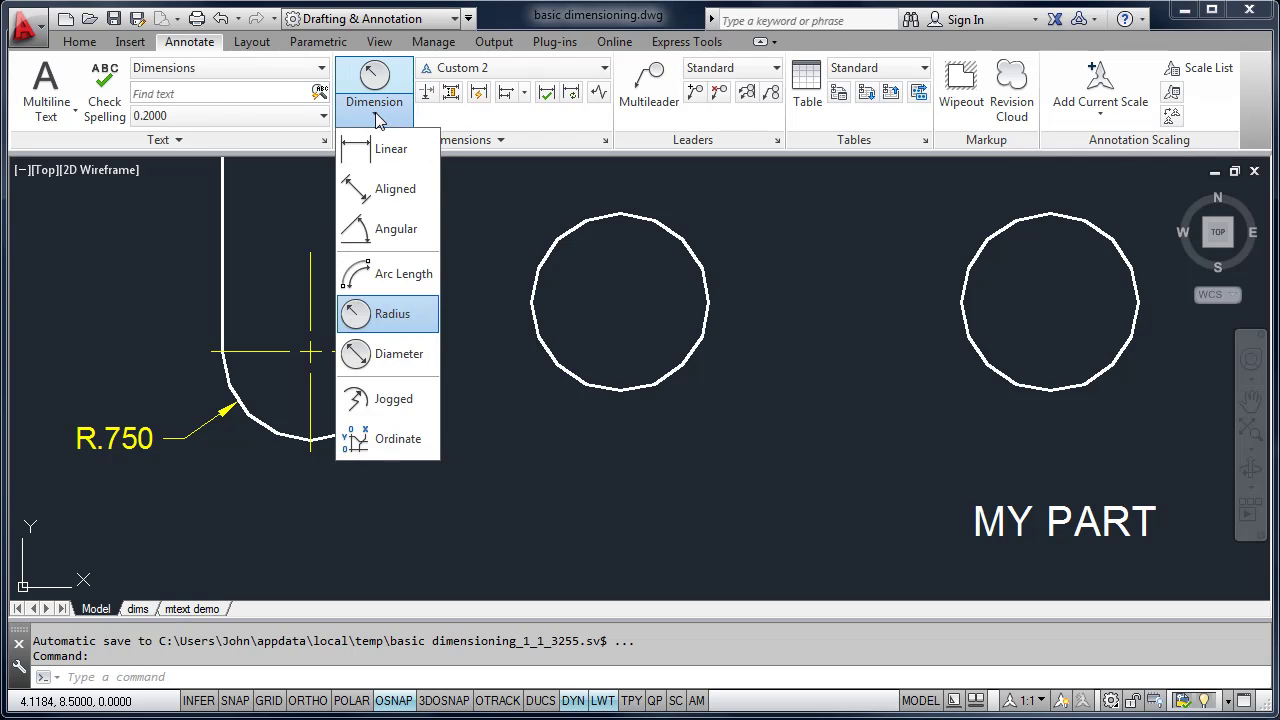
{"action": "left_click", "coordinate": [396, 354]}
{"action": "left_click", "coordinate": [666, 225]}
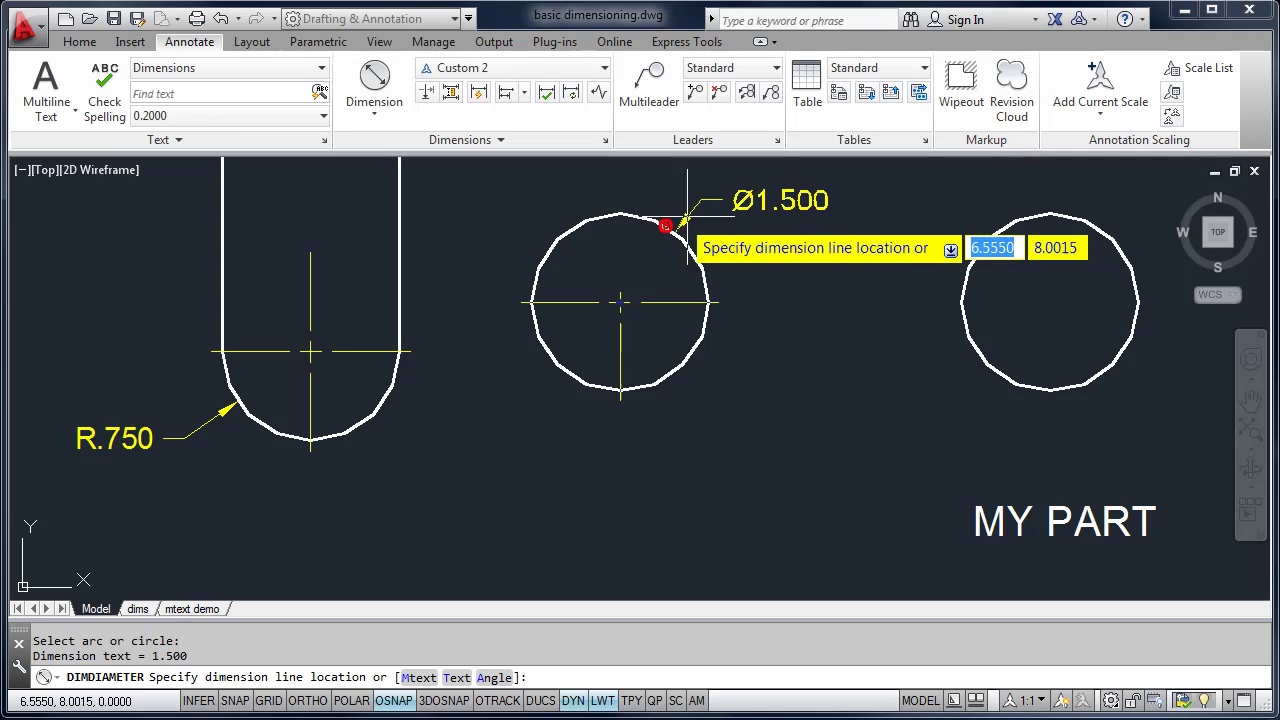
{"action": "middle_click_drag", "start_coordinate": [693, 212], "coordinate": [500, 346]}
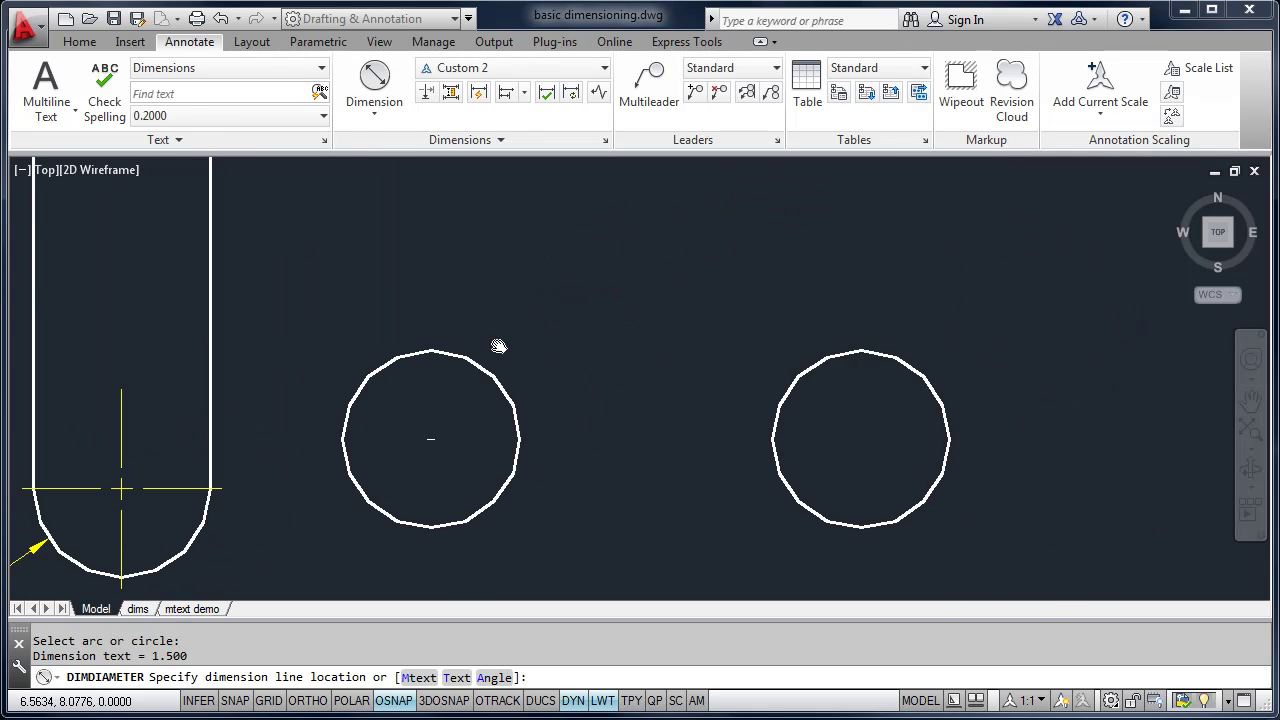
{"action": "left_click", "coordinate": [520, 297]}
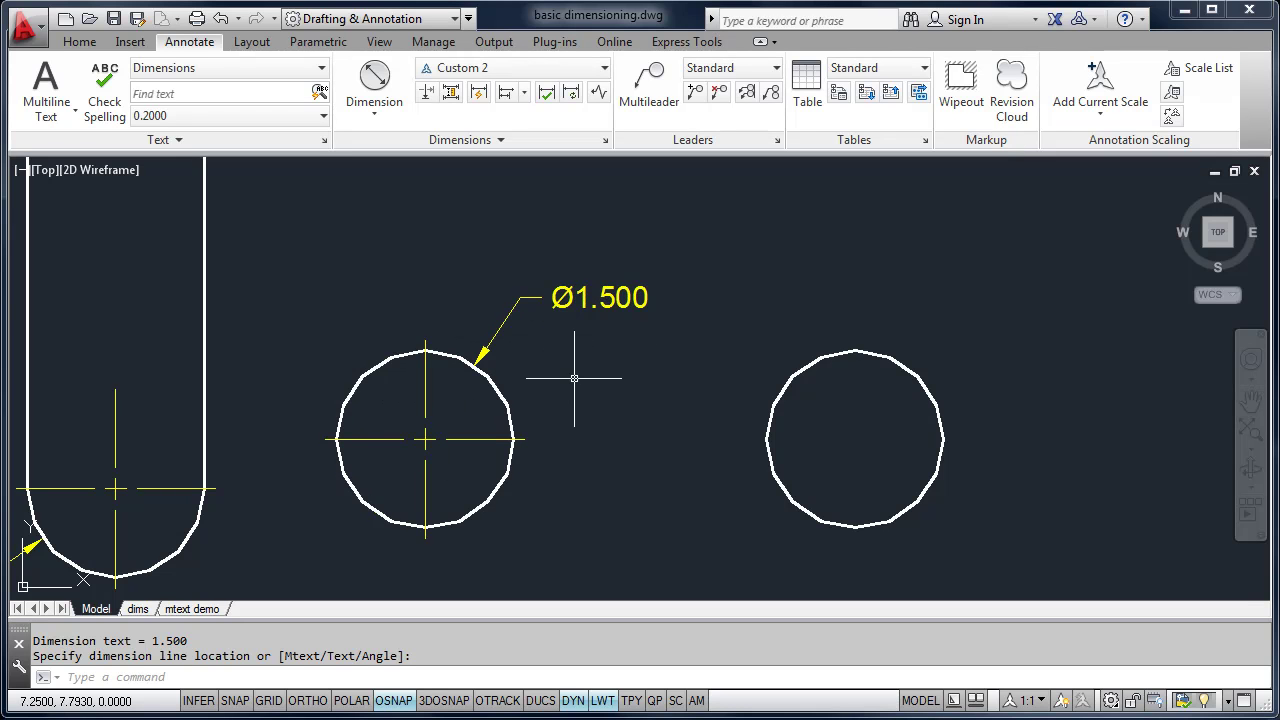
{"action": "mouse_move", "coordinate": [574, 378]}
{"action": "middle_mouse_down"}
{"action": "mouse_move", "coordinate": [438, 306]}
{"action": "mouse_move", "coordinate": [403, 334]}
{"action": "middle_mouse_up"}
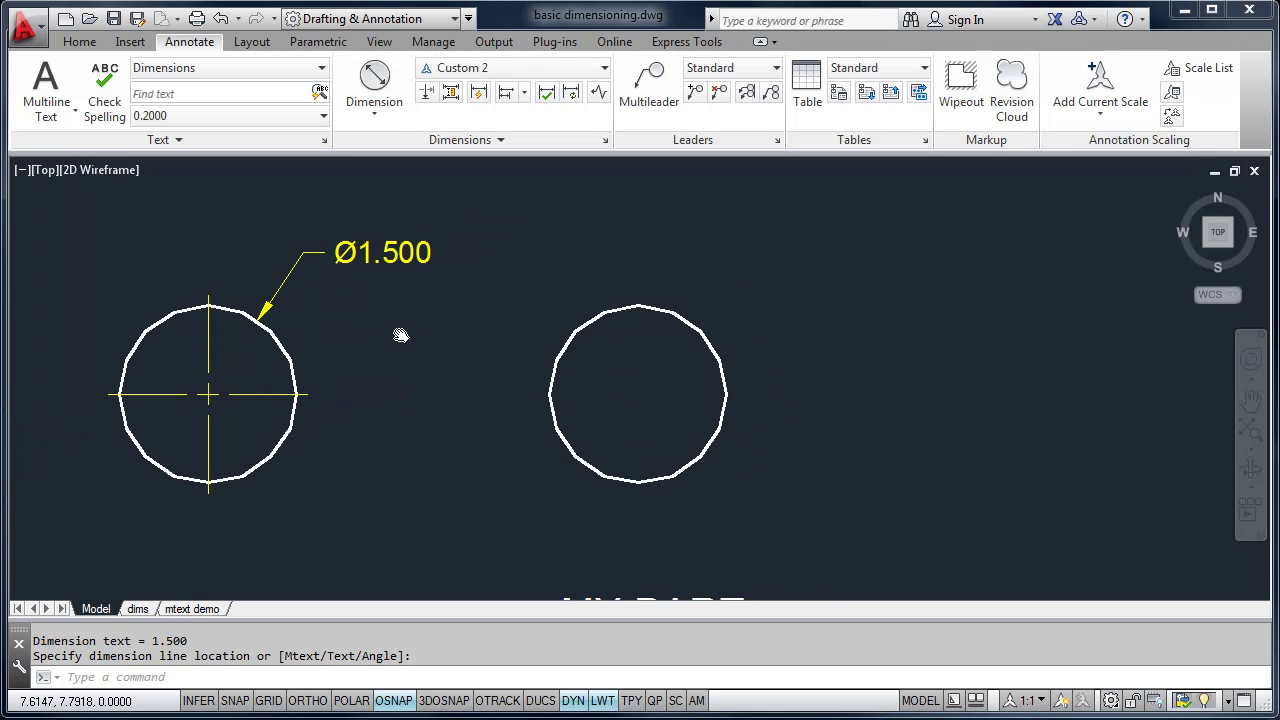
Start a diameter dimension on the middle hole.
{"action": "left_click", "coordinate": [375, 108]}
{"action": "left_click", "coordinate": [397, 354]}
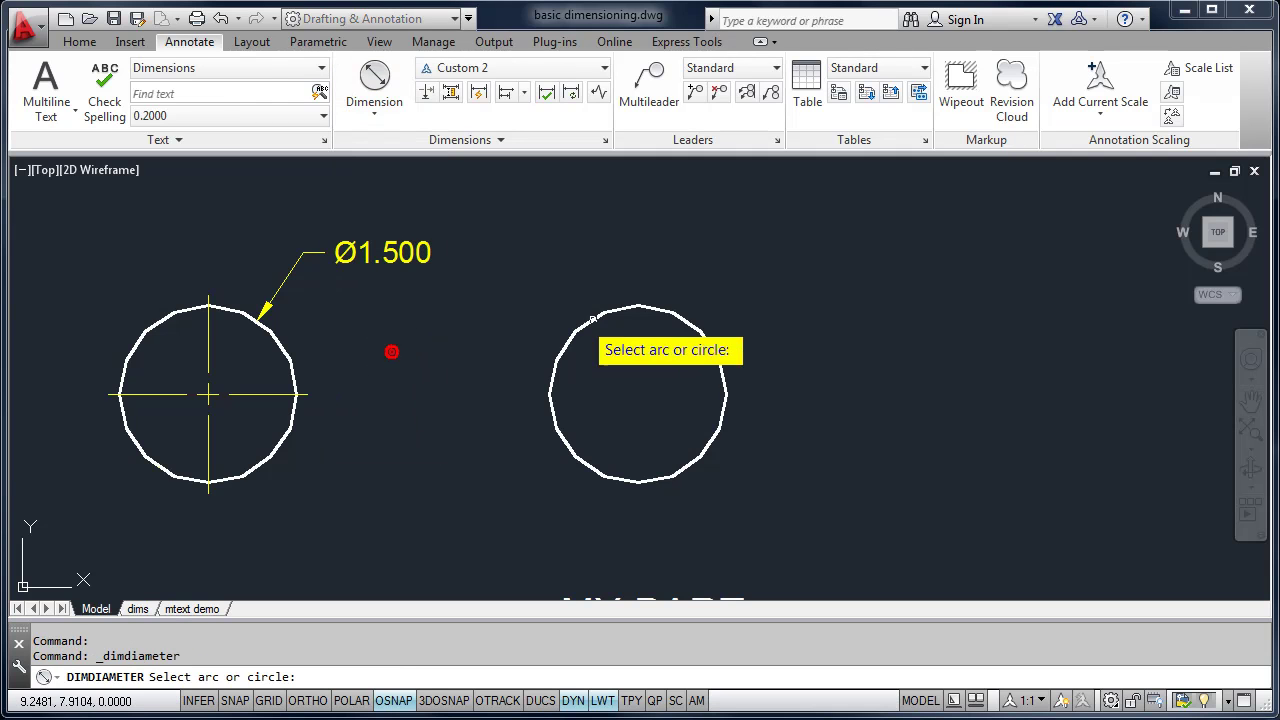
{"action": "left_click", "coordinate": [668, 312]}
{"action": "scroll", "coordinate": [666, 313], "scroll_direction": "down", "scroll_amount": 3}
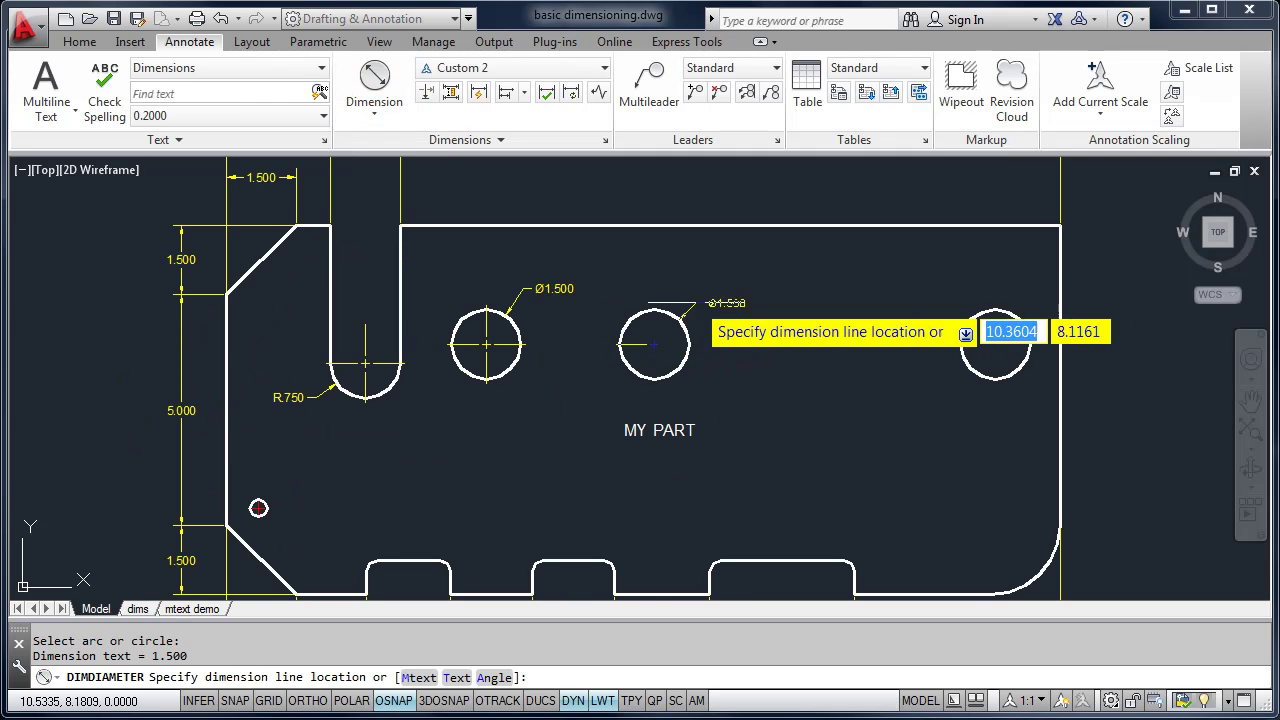
{"action": "scroll", "coordinate": [704, 286], "scroll_direction": "up", "scroll_amount": 5}
{"action": "mouse_move", "coordinate": [677, 289]}
{"action": "middle_mouse_down"}
{"action": "mouse_move", "coordinate": [500, 271]}
{"action": "mouse_move", "coordinate": [475, 283]}
{"action": "middle_mouse_up"}
Prefix the dimension text with '3 x' via Mtext and place the 3 x Ø1.500 callout.
{"action": "right_click", "coordinate": [487, 273]}
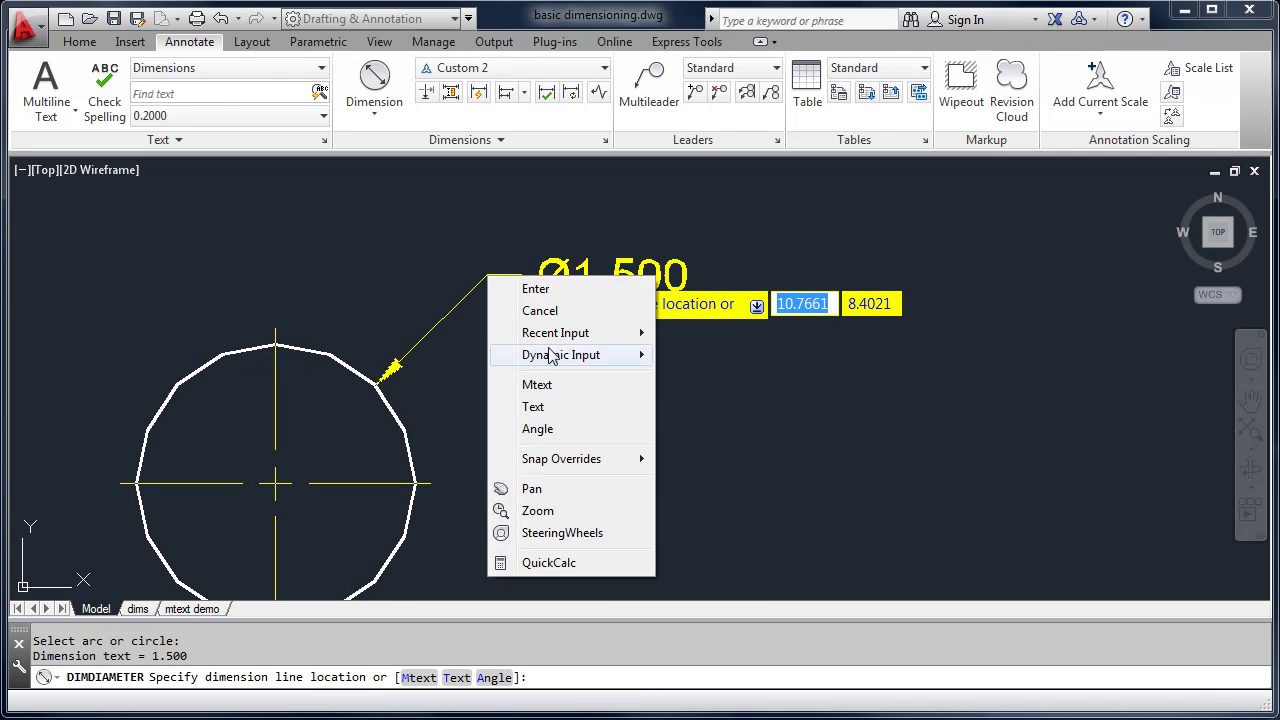
{"action": "left_click", "coordinate": [556, 387]}
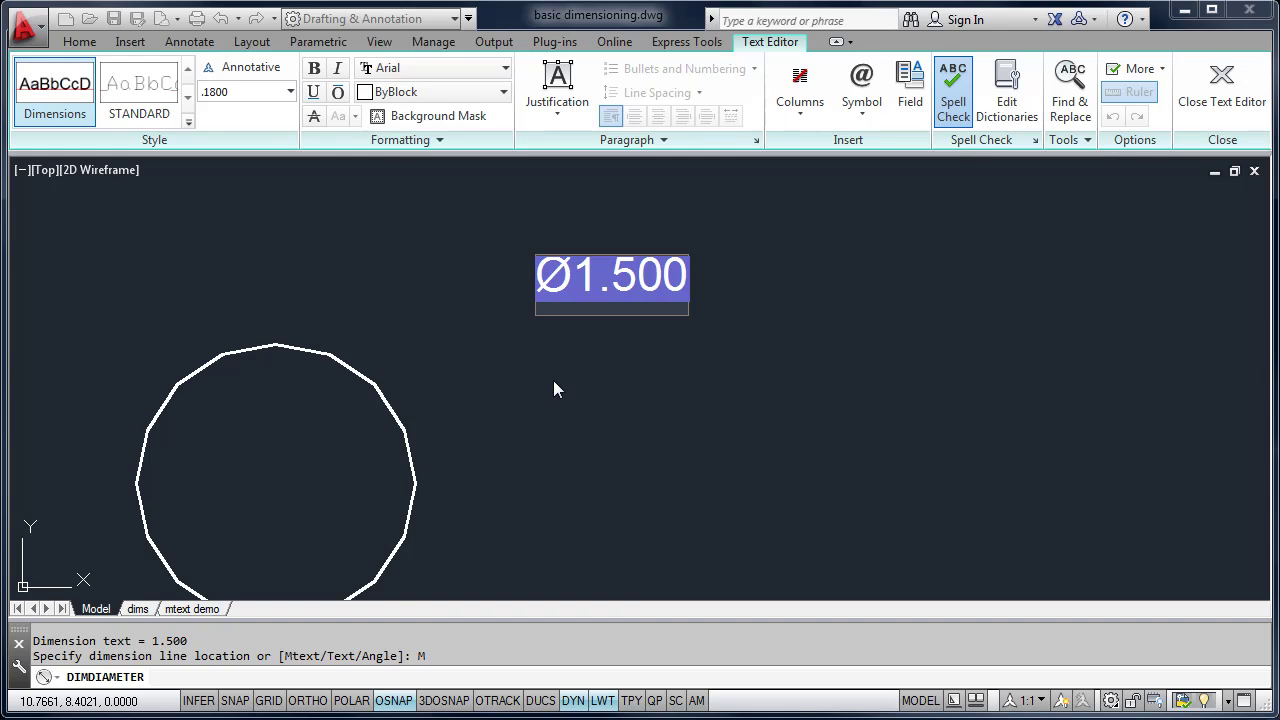
{"action": "type", "text": "3 "}
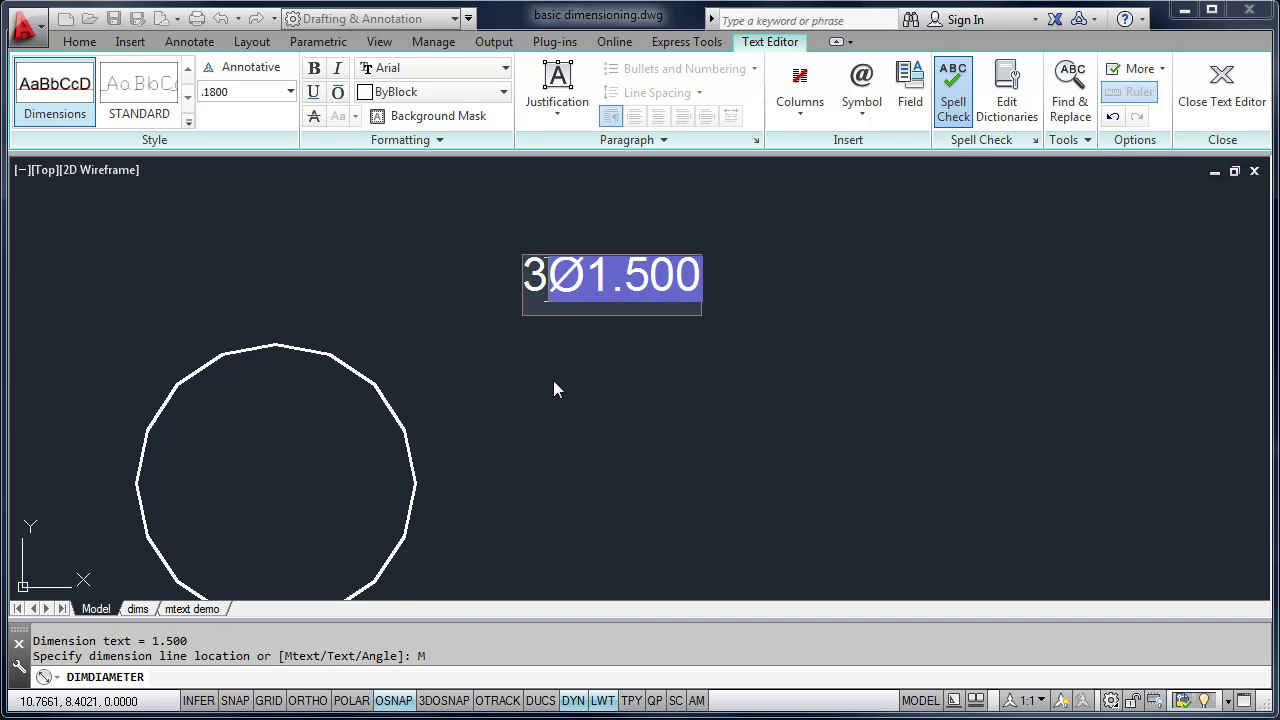
{"action": "type", "text": "x"}
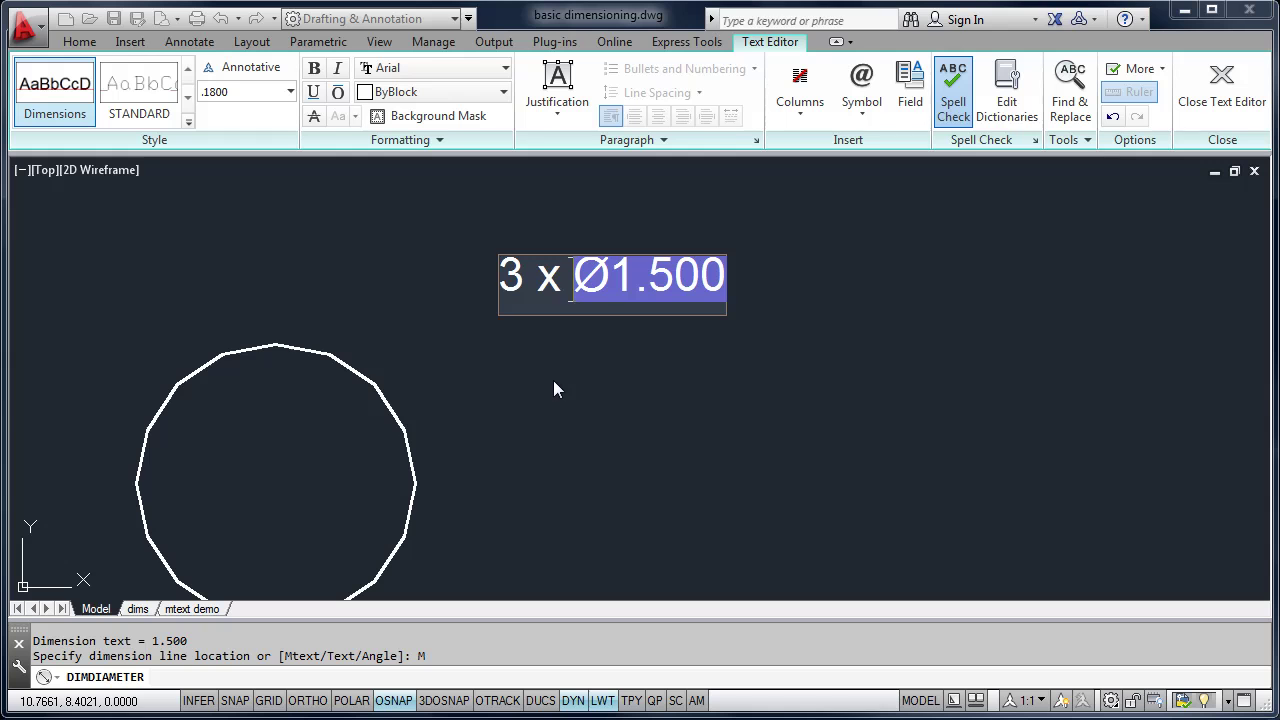
{"action": "left_click", "coordinate": [614, 388]}
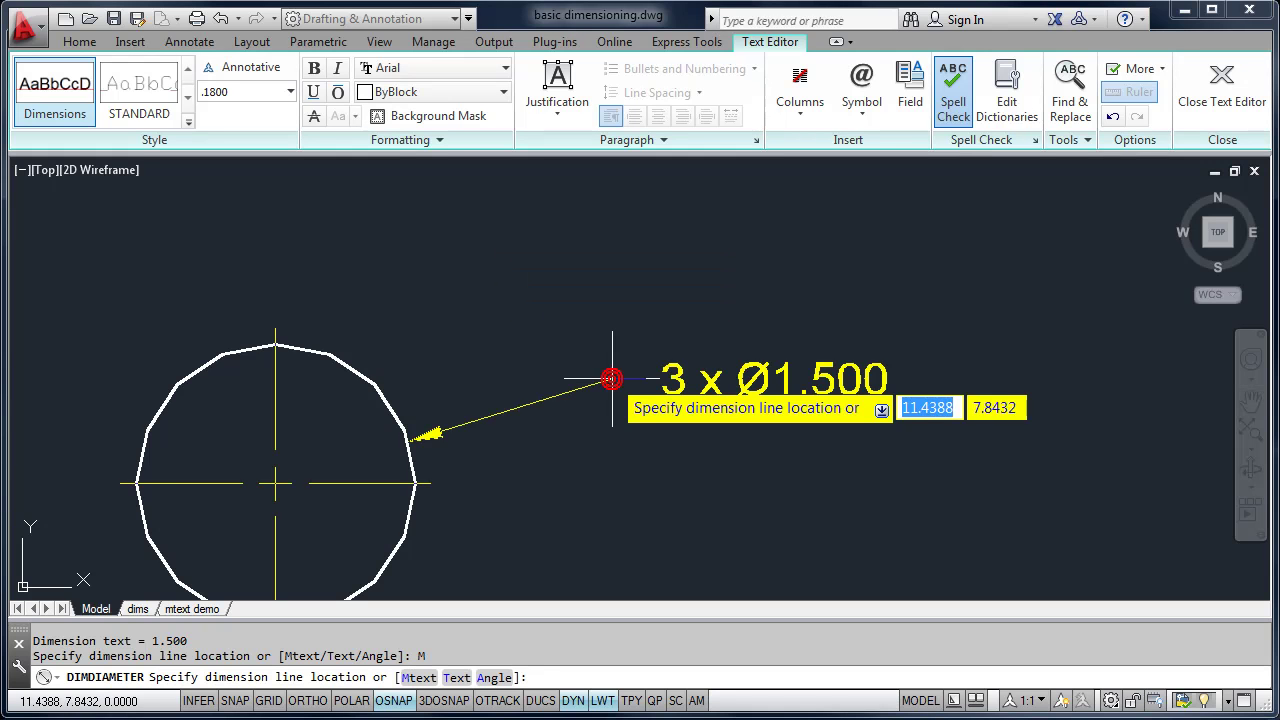
{"action": "left_click", "coordinate": [470, 270]}
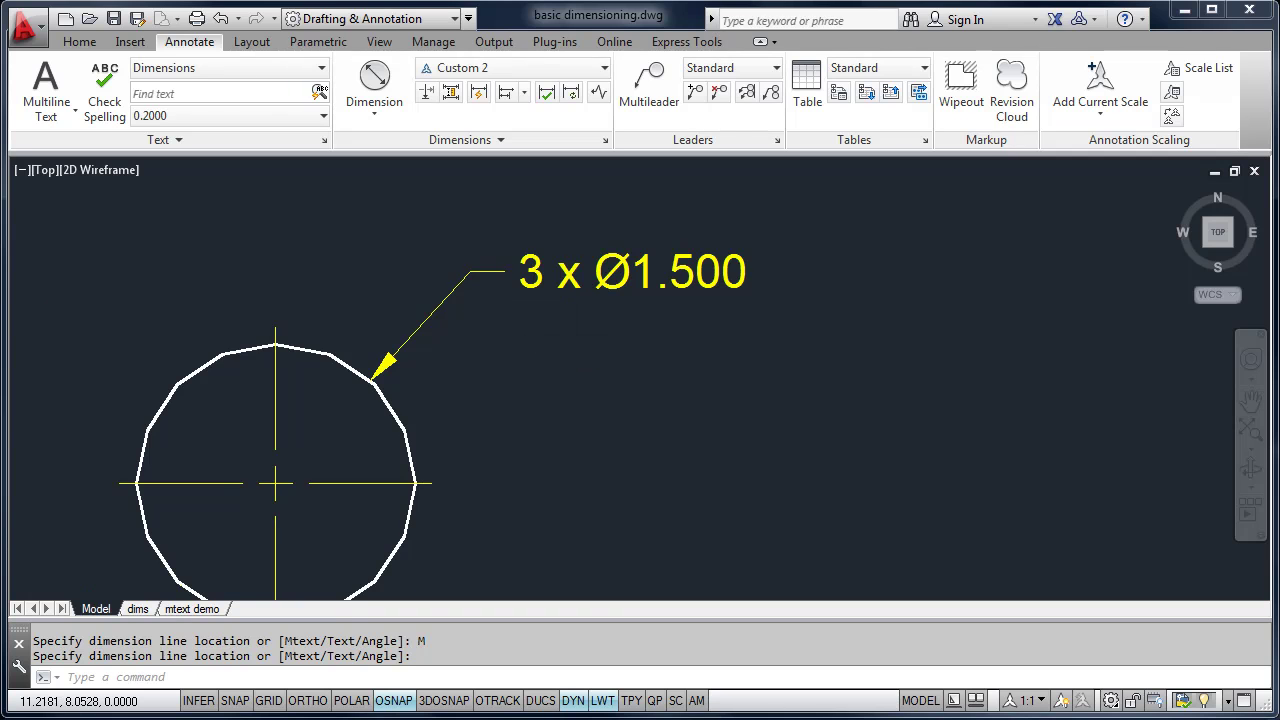
{"action": "scroll", "coordinate": [571, 339], "scroll_direction": "down", "scroll_amount": 2}
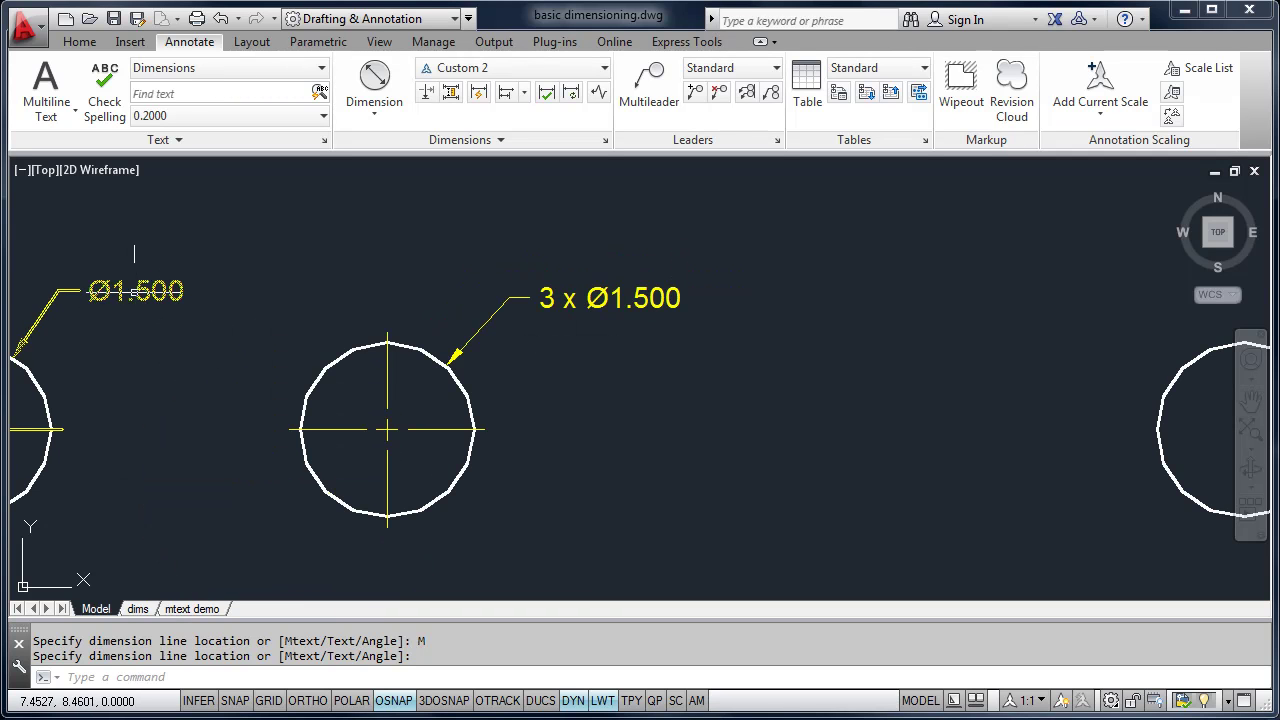
{"action": "scroll", "coordinate": [136, 291], "scroll_direction": "down", "scroll_amount": 1}
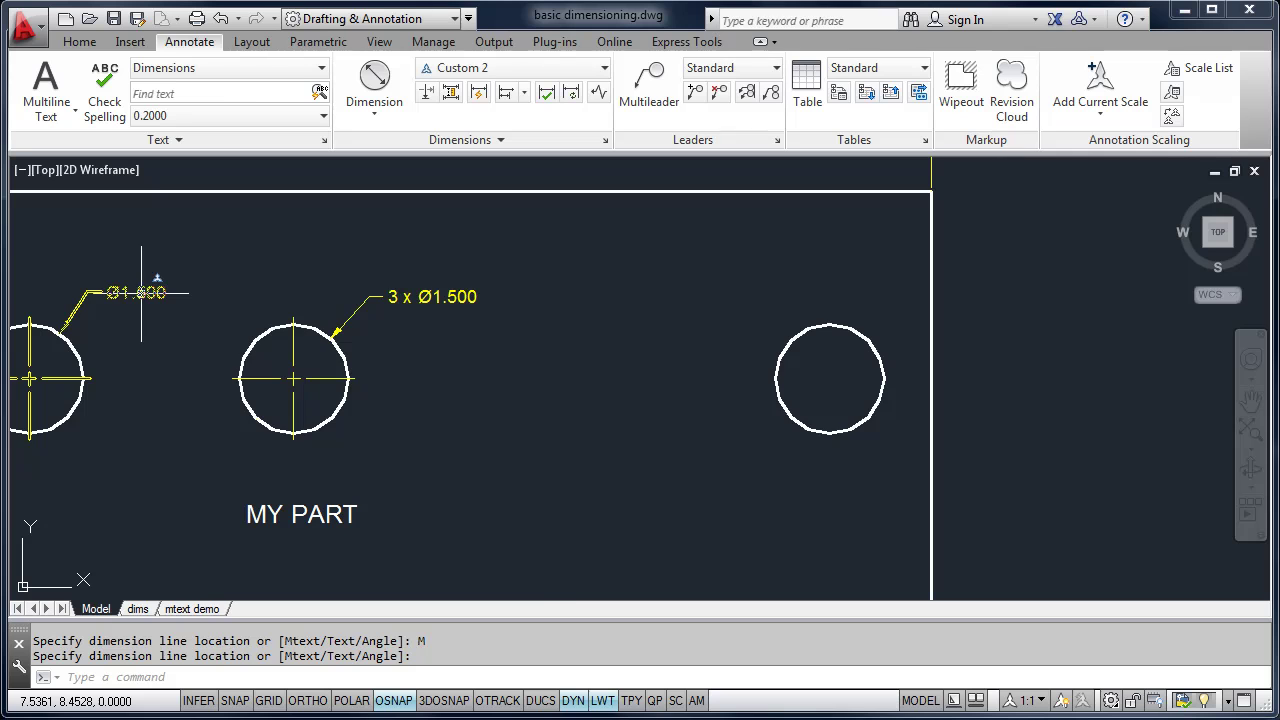
Edit the first hole's Ø1.500 text to read 3 x Ø1.500.
{"action": "scroll", "coordinate": [150, 279], "scroll_direction": "up", "scroll_amount": 5}
{"action": "middle_click_drag", "start_coordinate": [83, 277], "coordinate": [354, 312]}
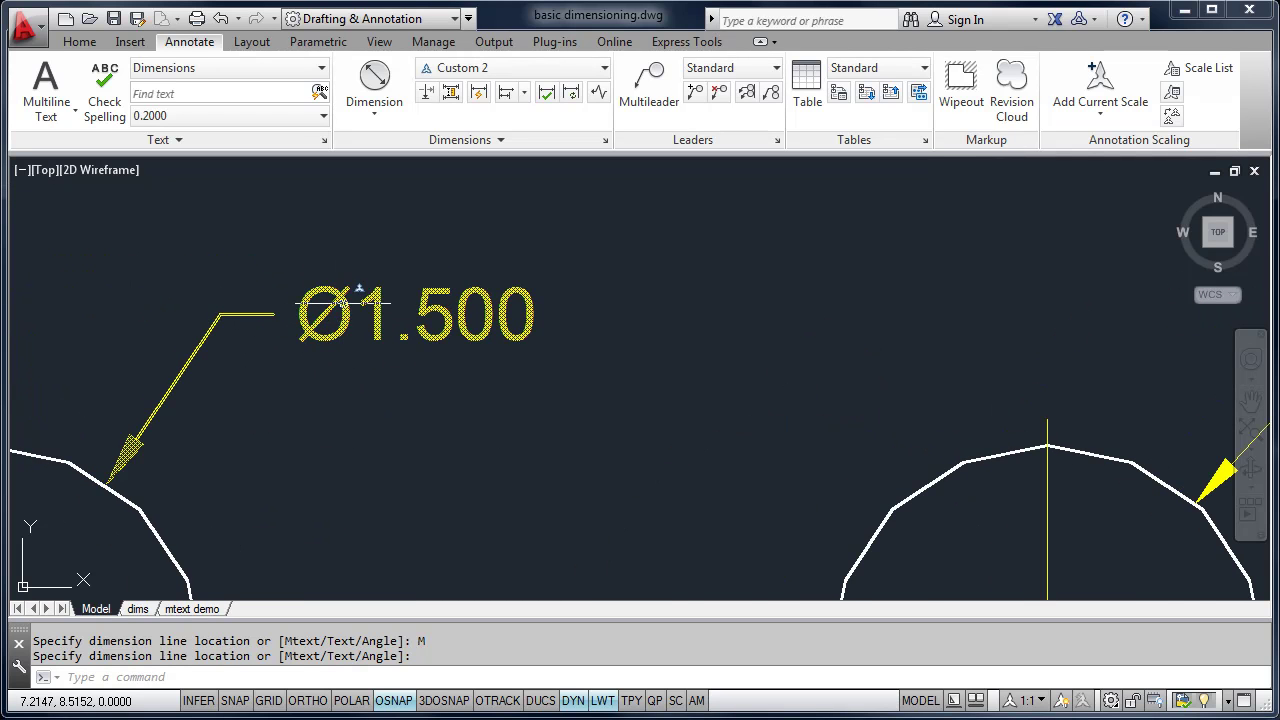
{"action": "double_click", "coordinate": [344, 304]}
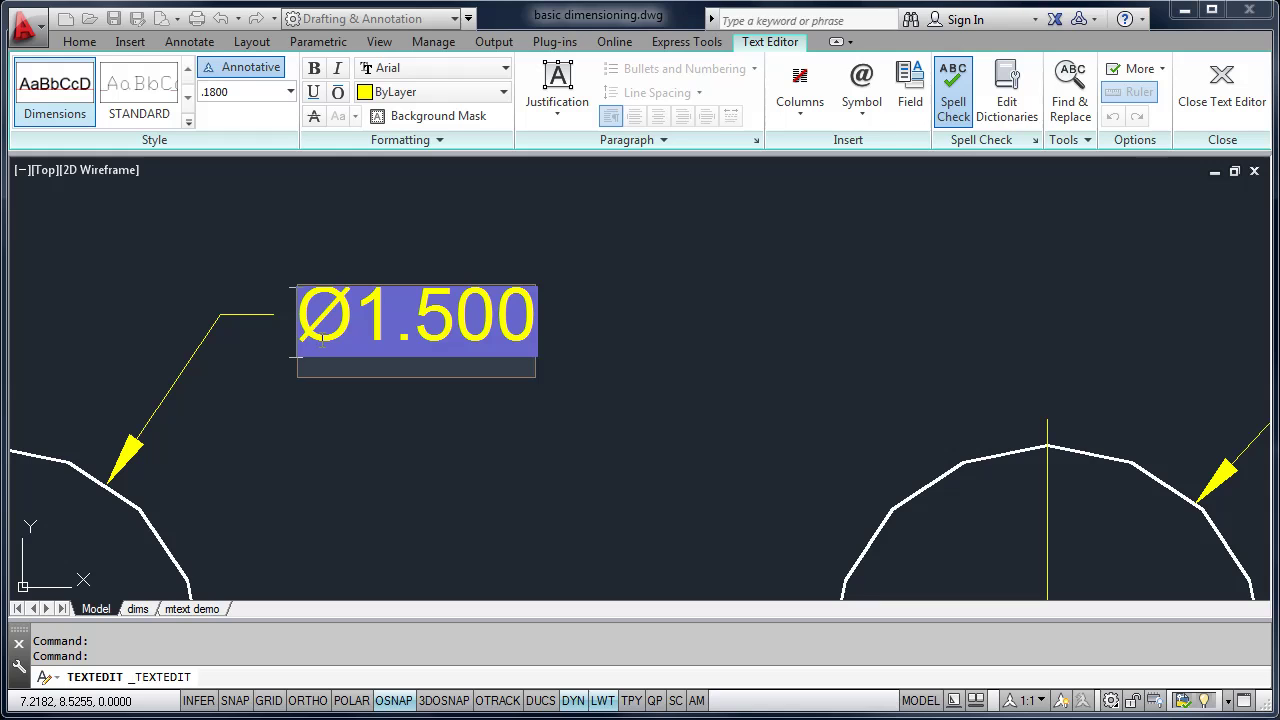
{"action": "type", "text": "3 x"}
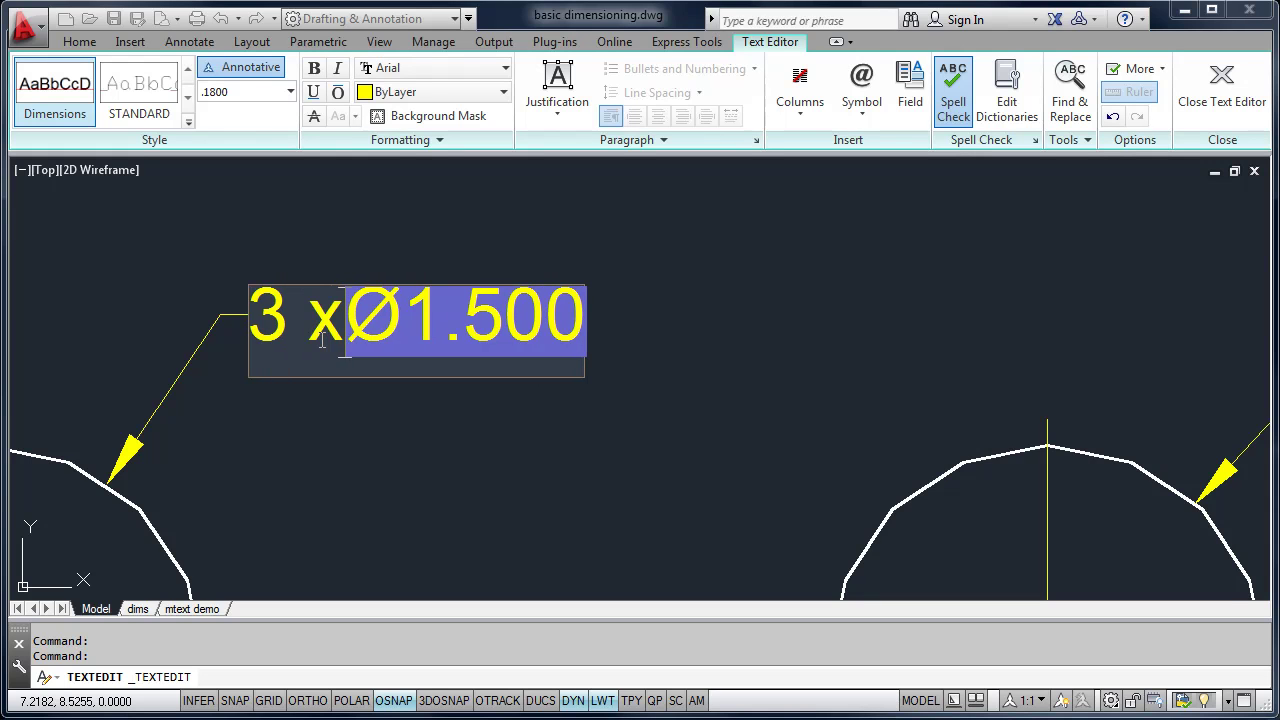
{"action": "left_click", "coordinate": [380, 268]}
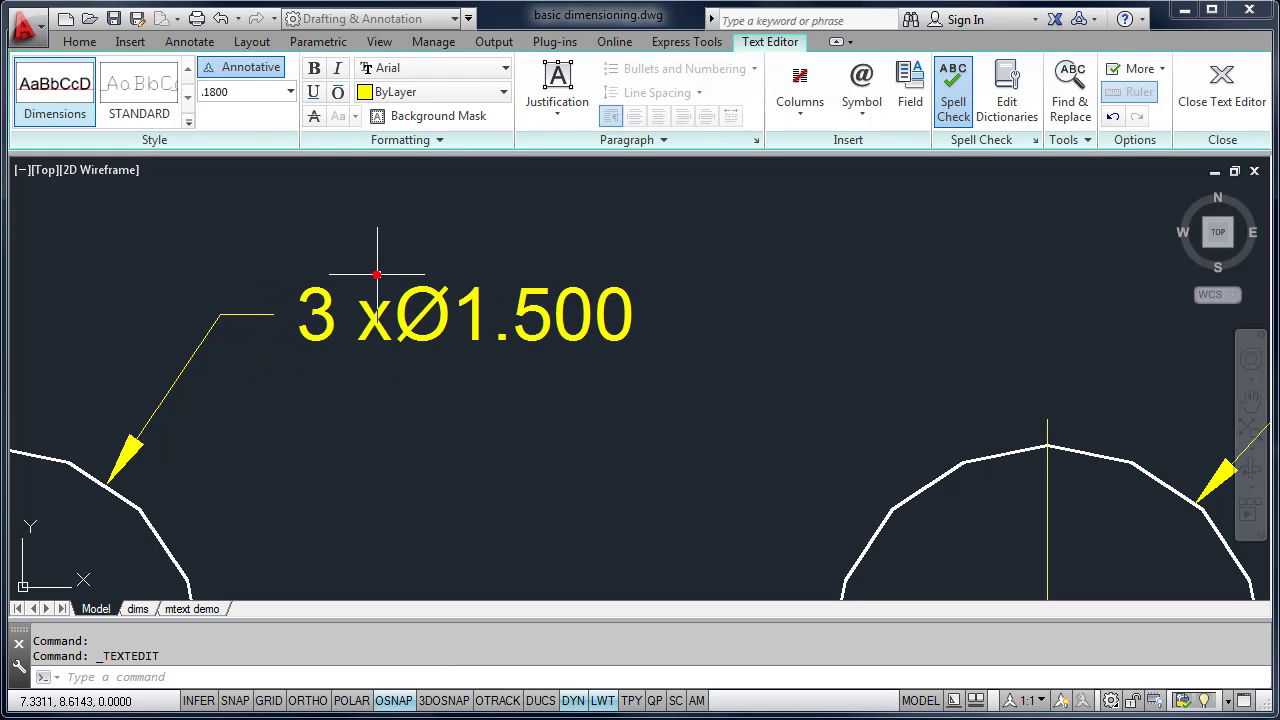
{"action": "scroll", "coordinate": [343, 257], "scroll_direction": "down", "scroll_amount": 4}
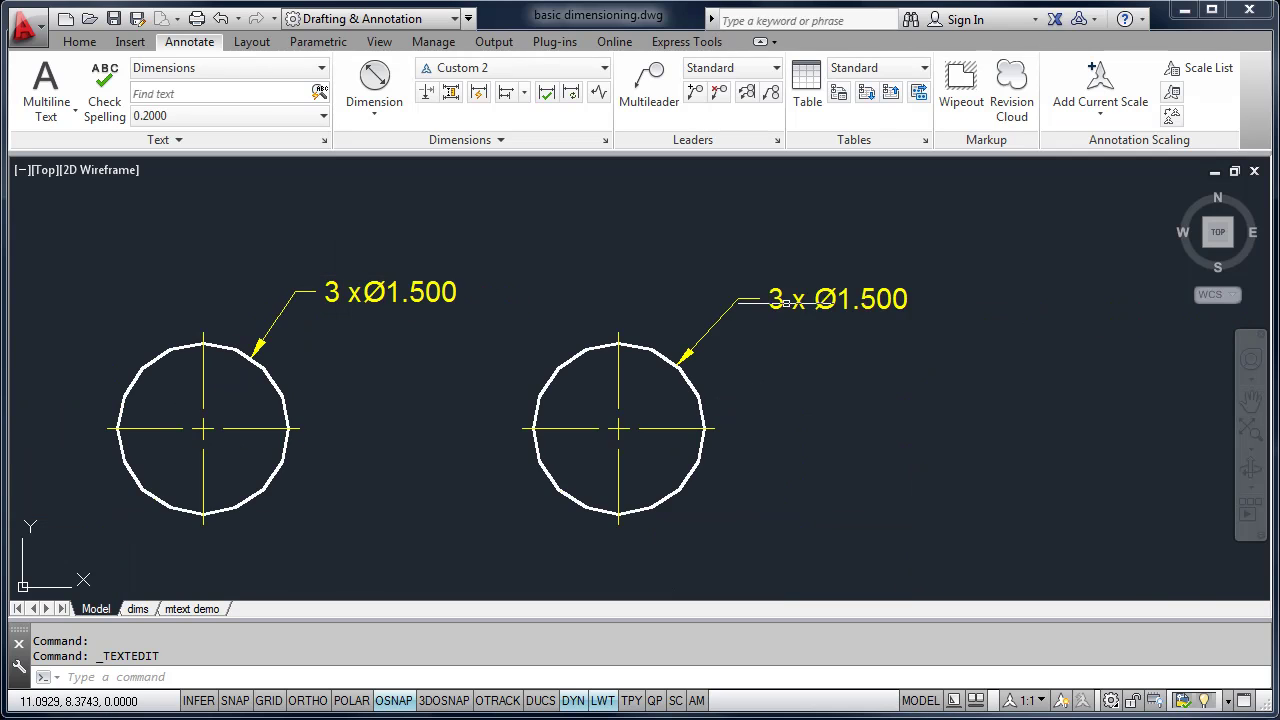
Delete the redundant 3 x Ø1.500 callout on the middle hole.
{"action": "left_click", "coordinate": [772, 298]}
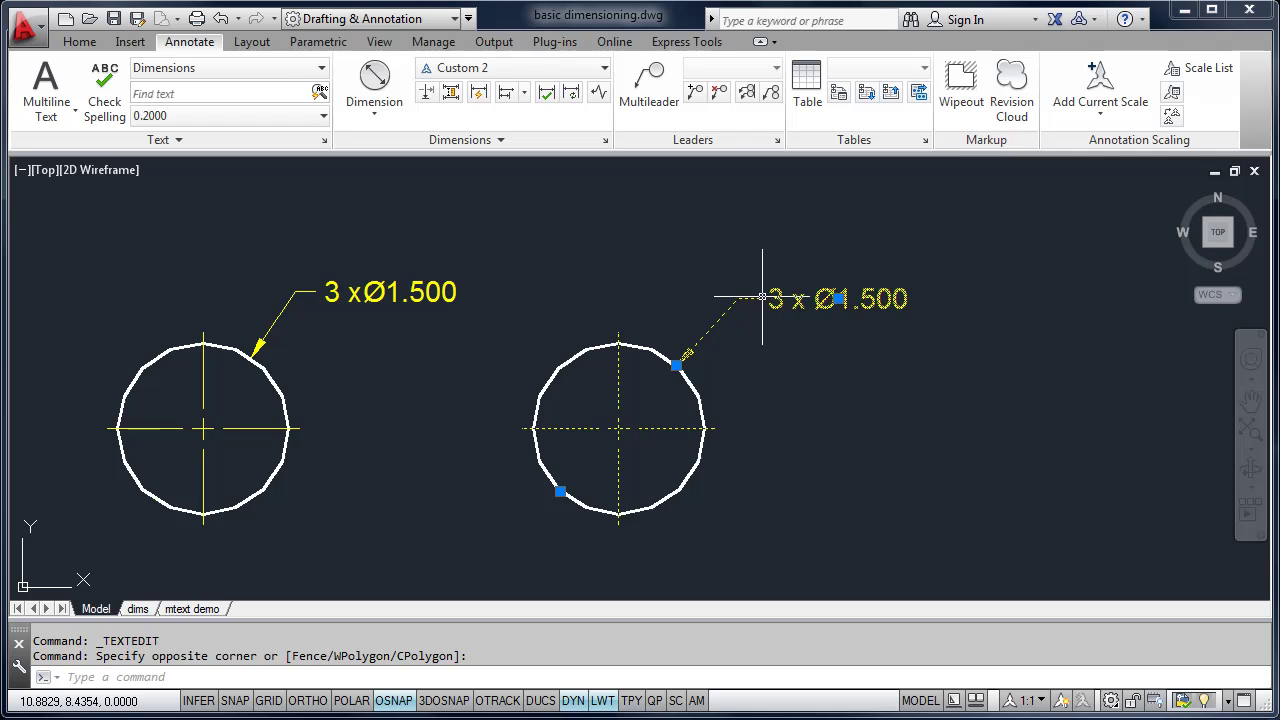
{"action": "key", "text": "Delete"}
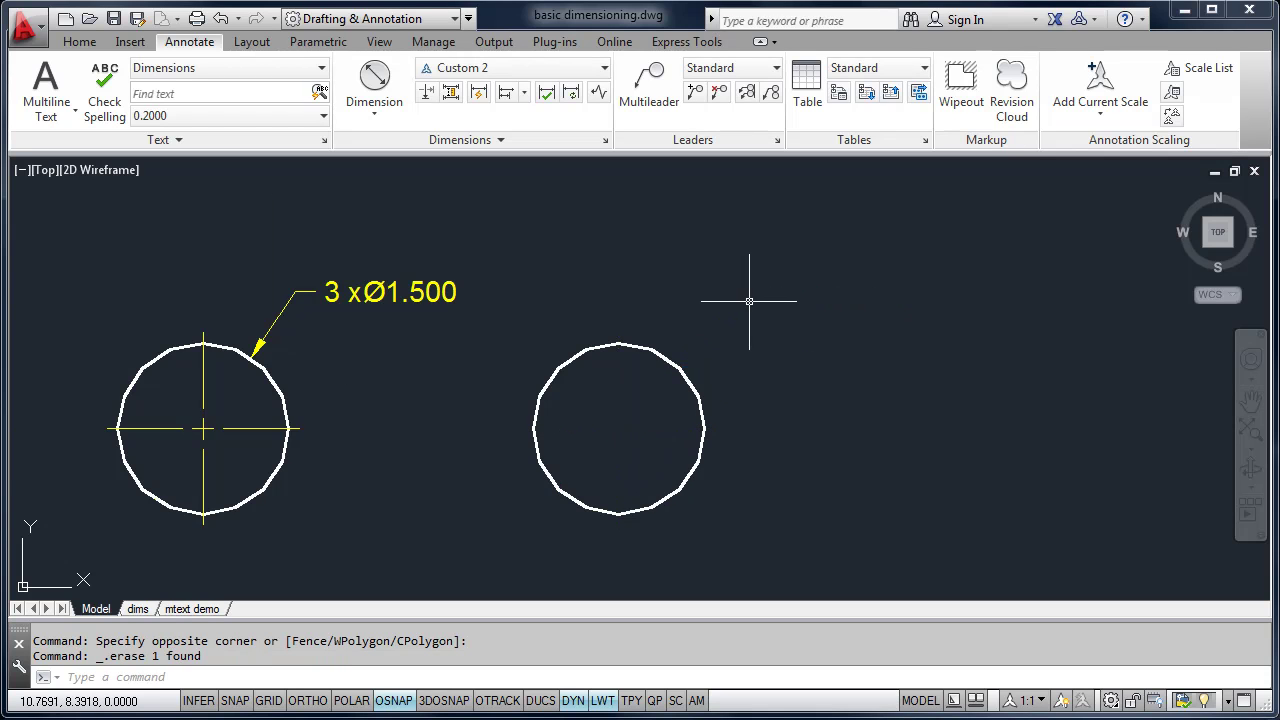
{"action": "scroll", "coordinate": [750, 300], "scroll_direction": "down", "scroll_amount": 3}
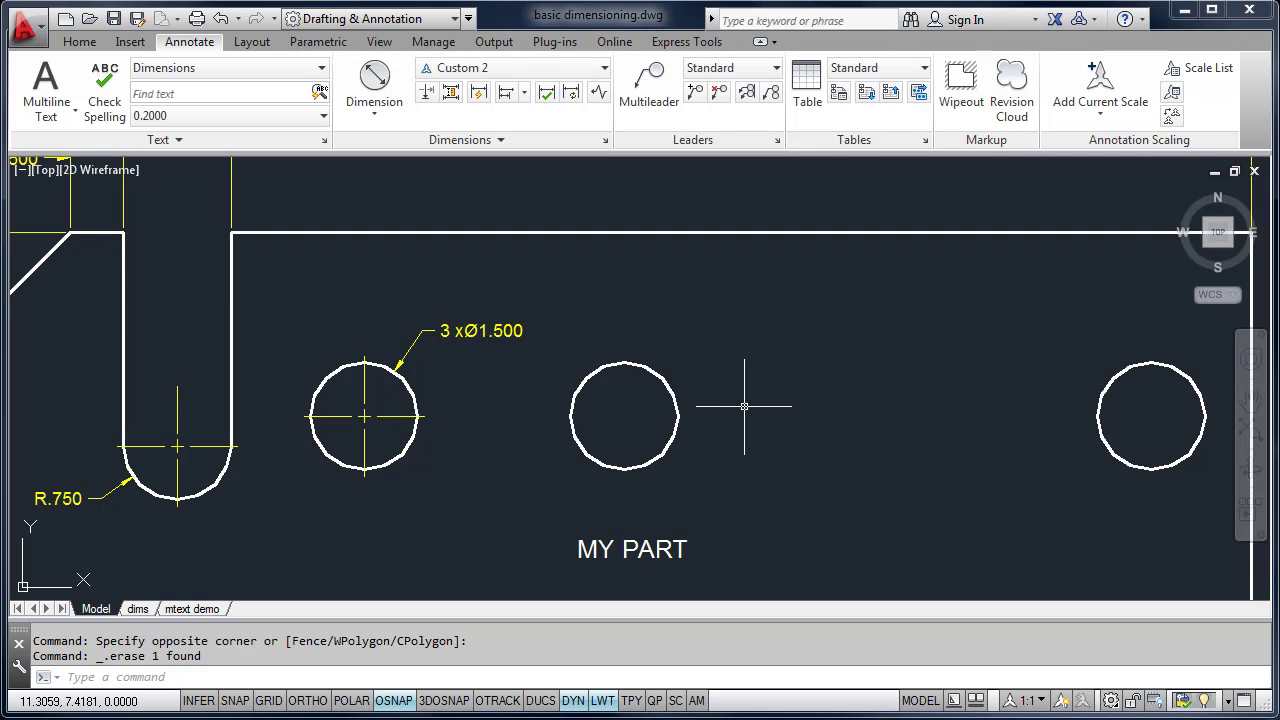
{"action": "mouse_move", "coordinate": [480, 403]}
{"action": "middle_mouse_down"}
{"action": "mouse_move", "coordinate": [670, 300]}
{"action": "mouse_move", "coordinate": [508, 435]}
{"action": "mouse_move", "coordinate": [532, 468]}
{"action": "middle_mouse_up"}
{"action": "scroll", "coordinate": [360, 350], "scroll_direction": "up", "scroll_amount": 2}
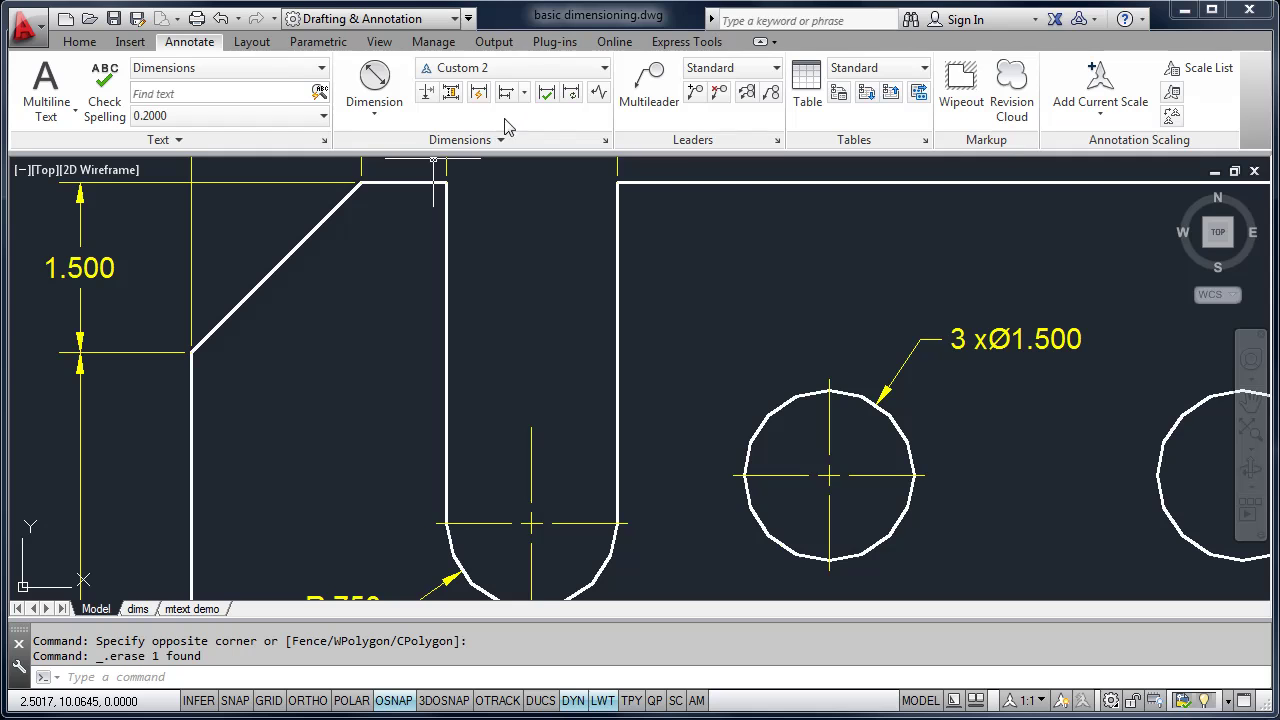
Place a 135° angular dimension between the left edge and the upper chamfer.
{"action": "left_click", "coordinate": [398, 118]}
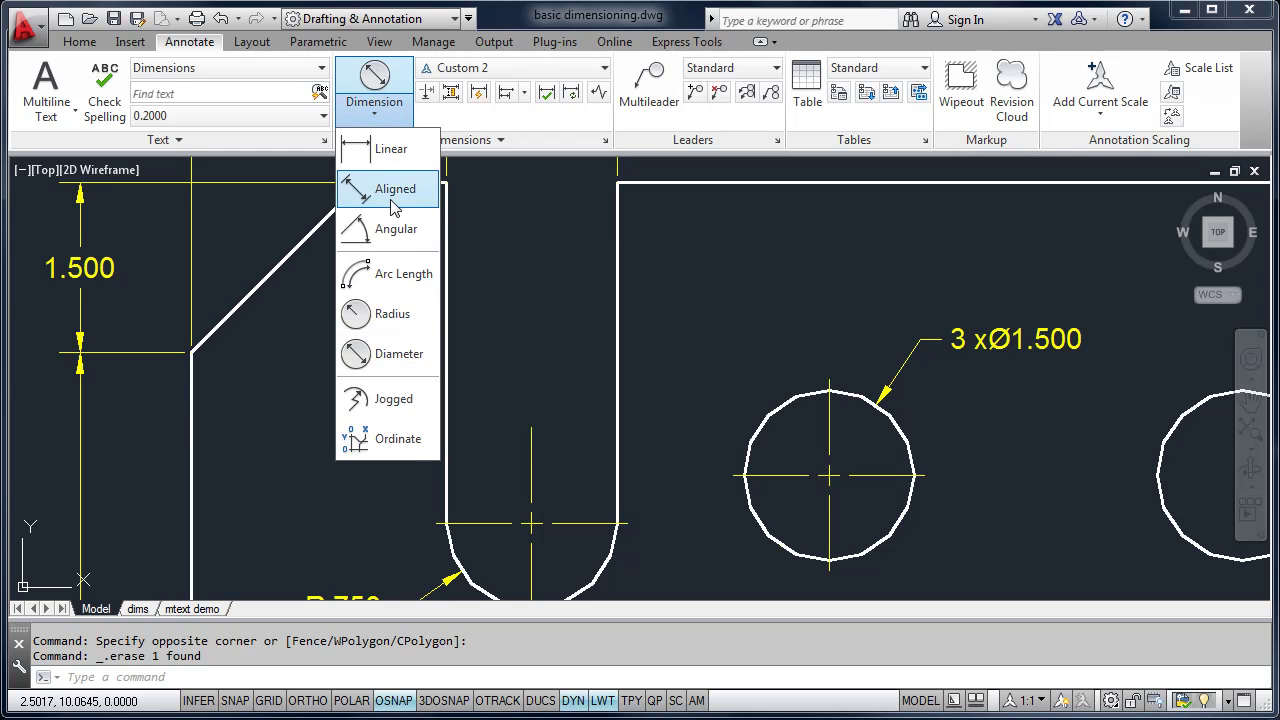
{"action": "left_click", "coordinate": [394, 244]}
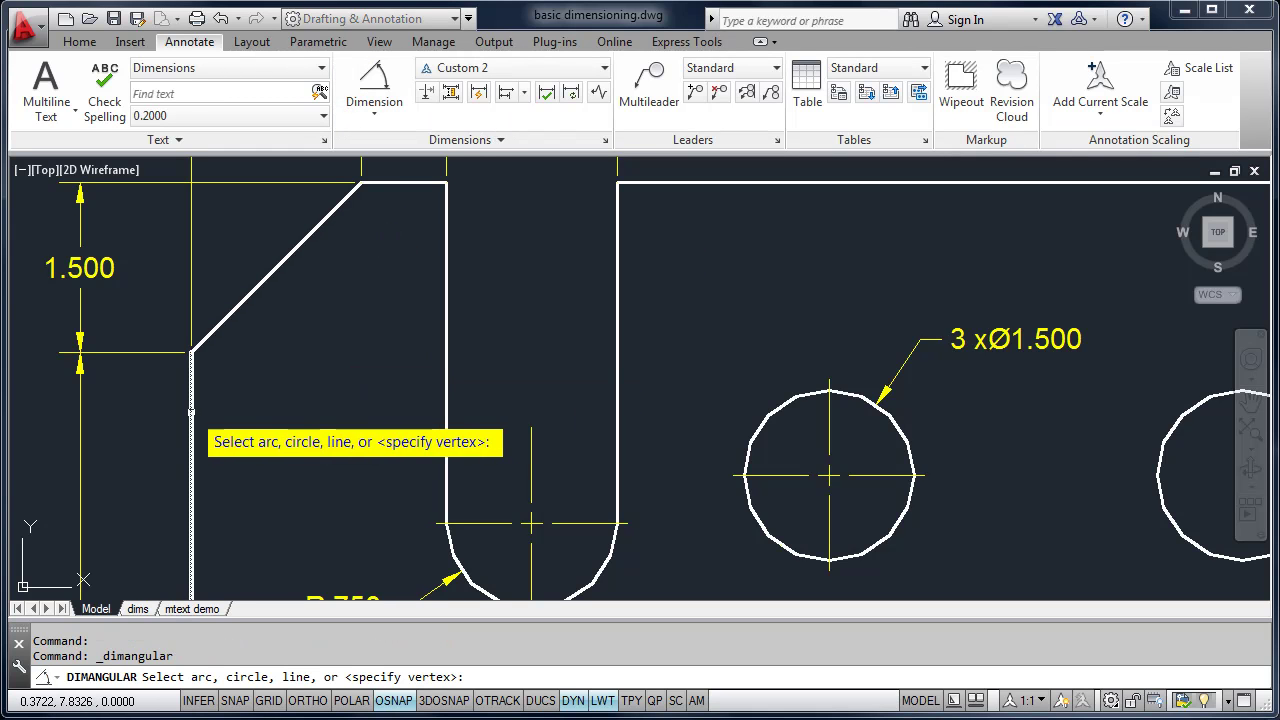
{"action": "left_click", "coordinate": [191, 412]}
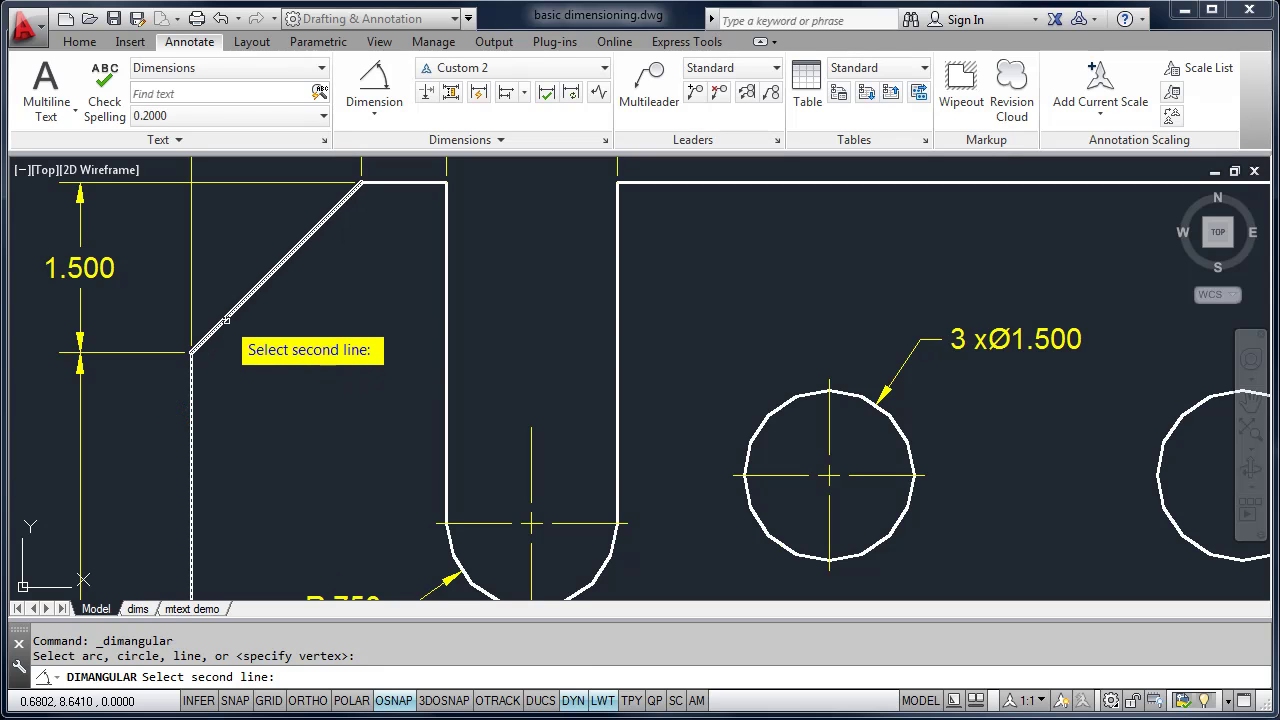
{"action": "left_click", "coordinate": [226, 321]}
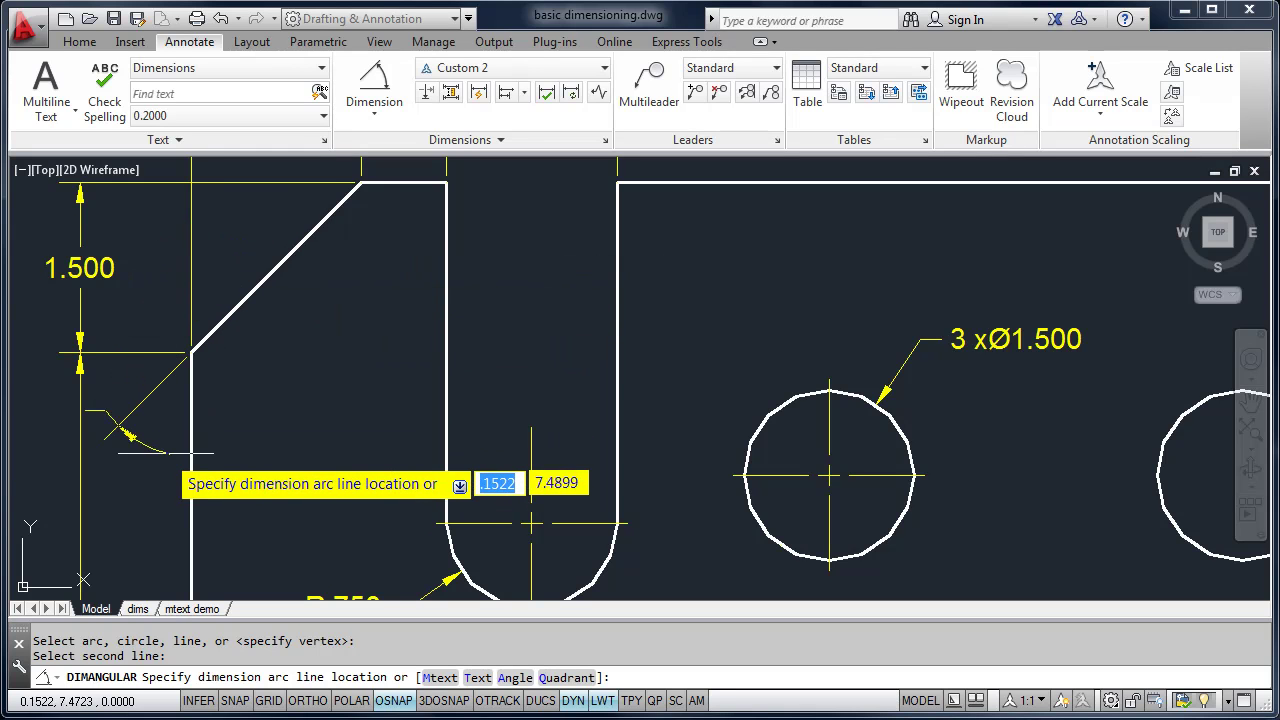
{"action": "left_click", "coordinate": [278, 416]}
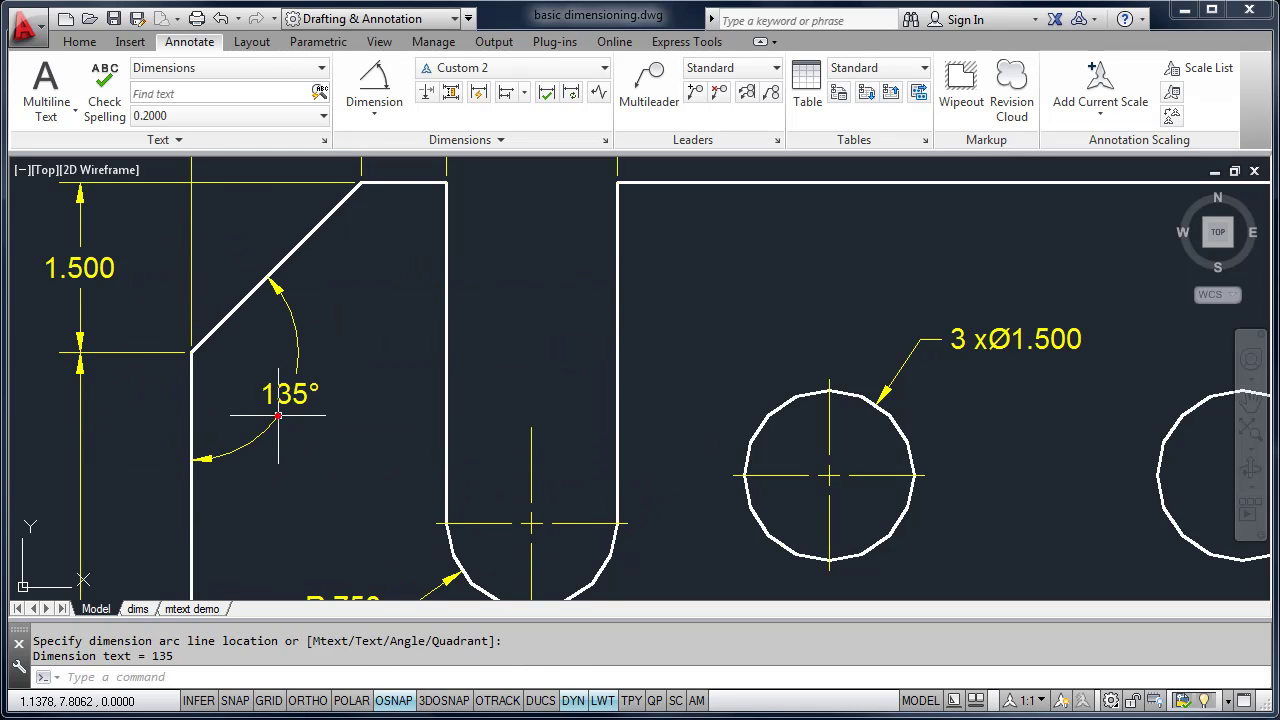
{"action": "scroll", "coordinate": [281, 397], "scroll_direction": "down", "scroll_amount": 4}
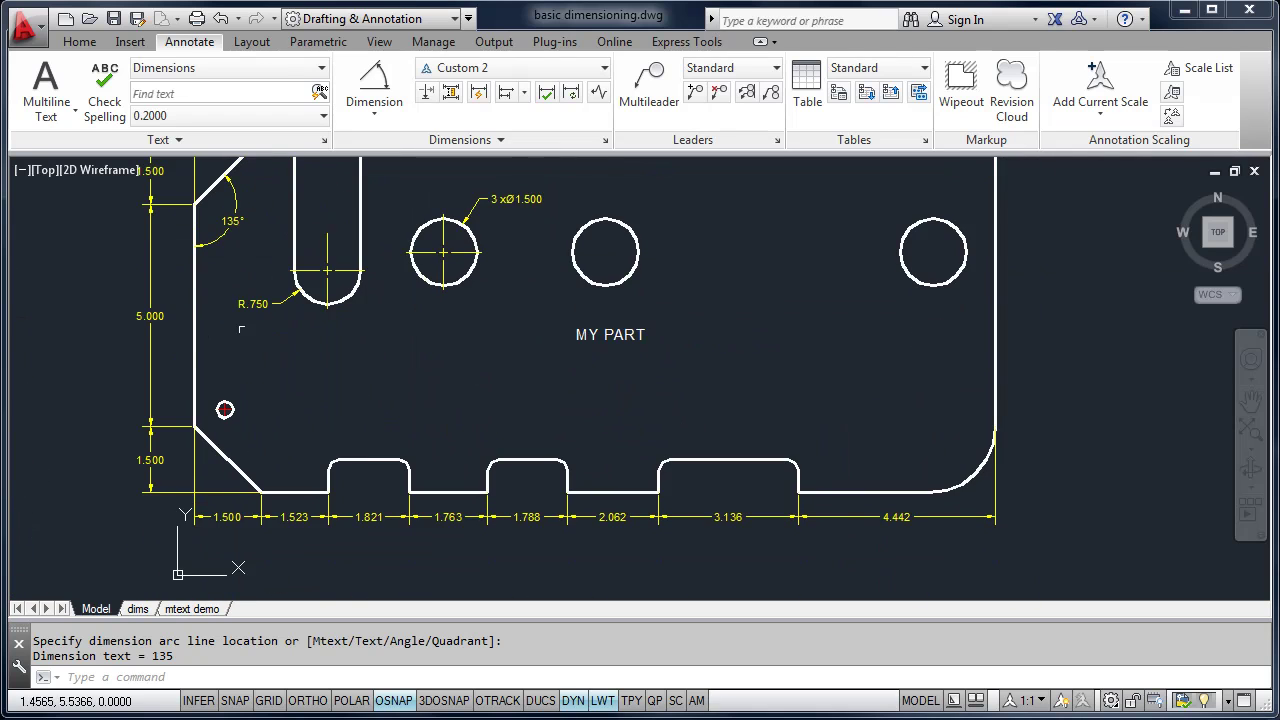
{"action": "scroll", "coordinate": [255, 415], "scroll_direction": "up", "scroll_amount": 3}
{"action": "scroll", "coordinate": [251, 400], "scroll_direction": "down", "scroll_amount": 2}
{"action": "middle_click_drag", "start_coordinate": [251, 400], "coordinate": [249, 211]}
Begin an angular dimension on the lower chamfer and bottom edge, then cancel it.
{"action": "scroll", "coordinate": [249, 211], "scroll_direction": "up", "scroll_amount": 1}
{"action": "left_click", "coordinate": [372, 84]}
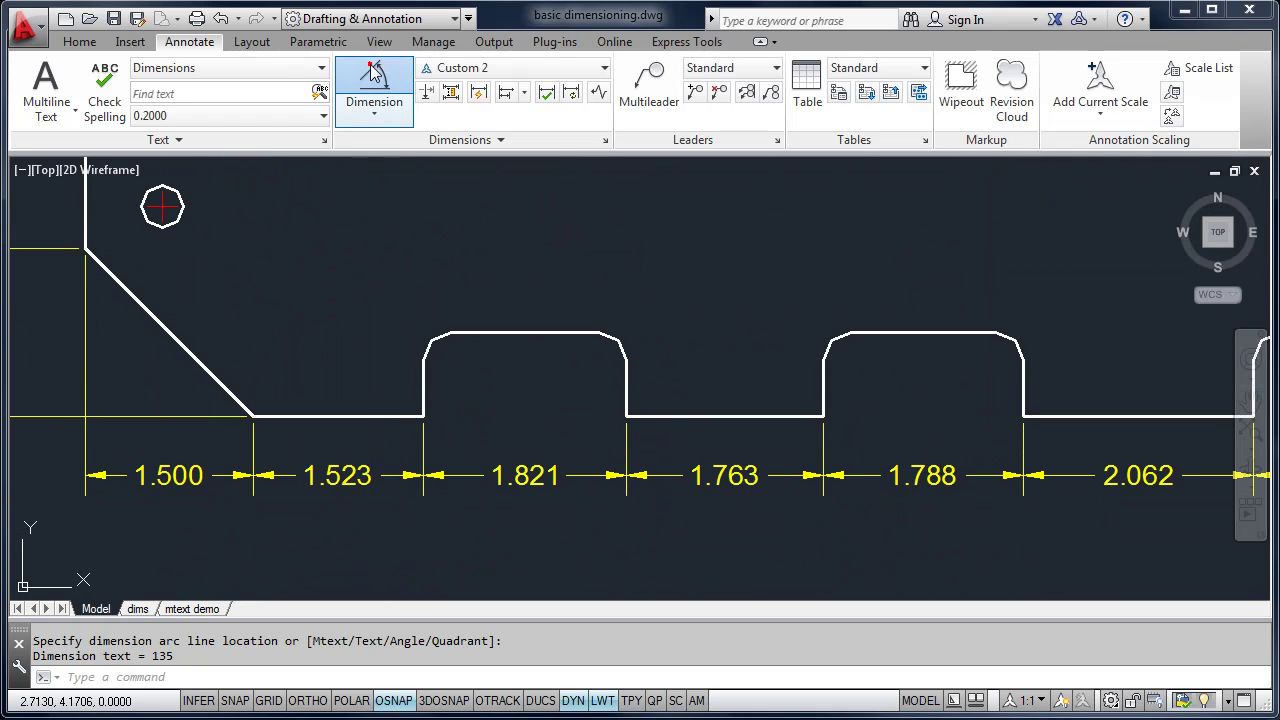
{"action": "left_click", "coordinate": [194, 351]}
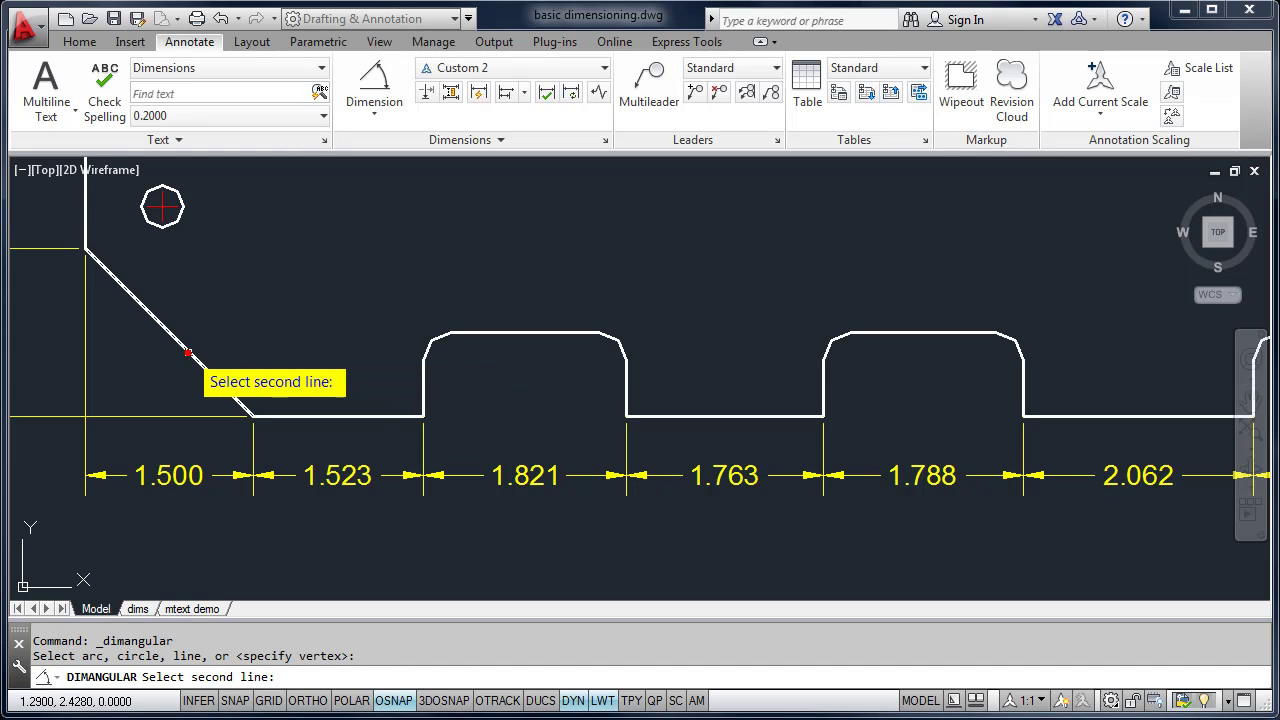
{"action": "left_click", "coordinate": [298, 415]}
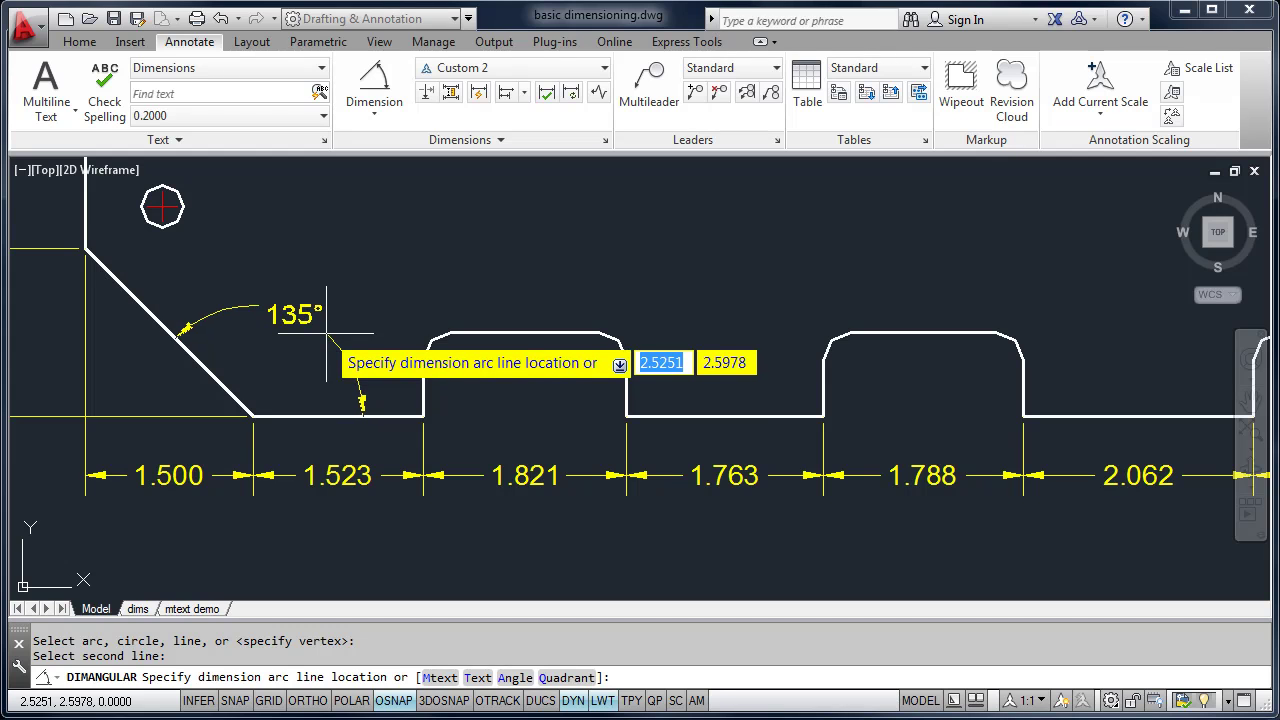
{"action": "key", "text": "Escape"}
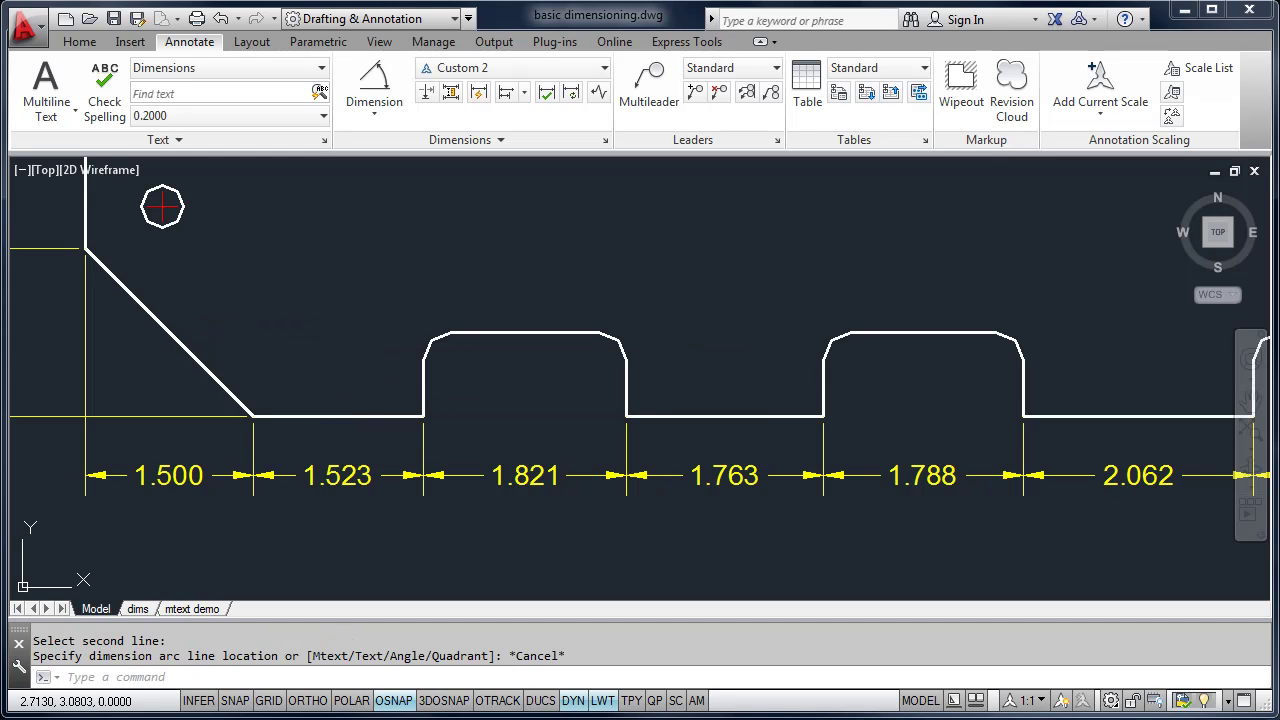
Redo the angular dimension, placing 135° between the lower chamfer and bottom edge.
{"action": "left_click", "coordinate": [376, 112]}
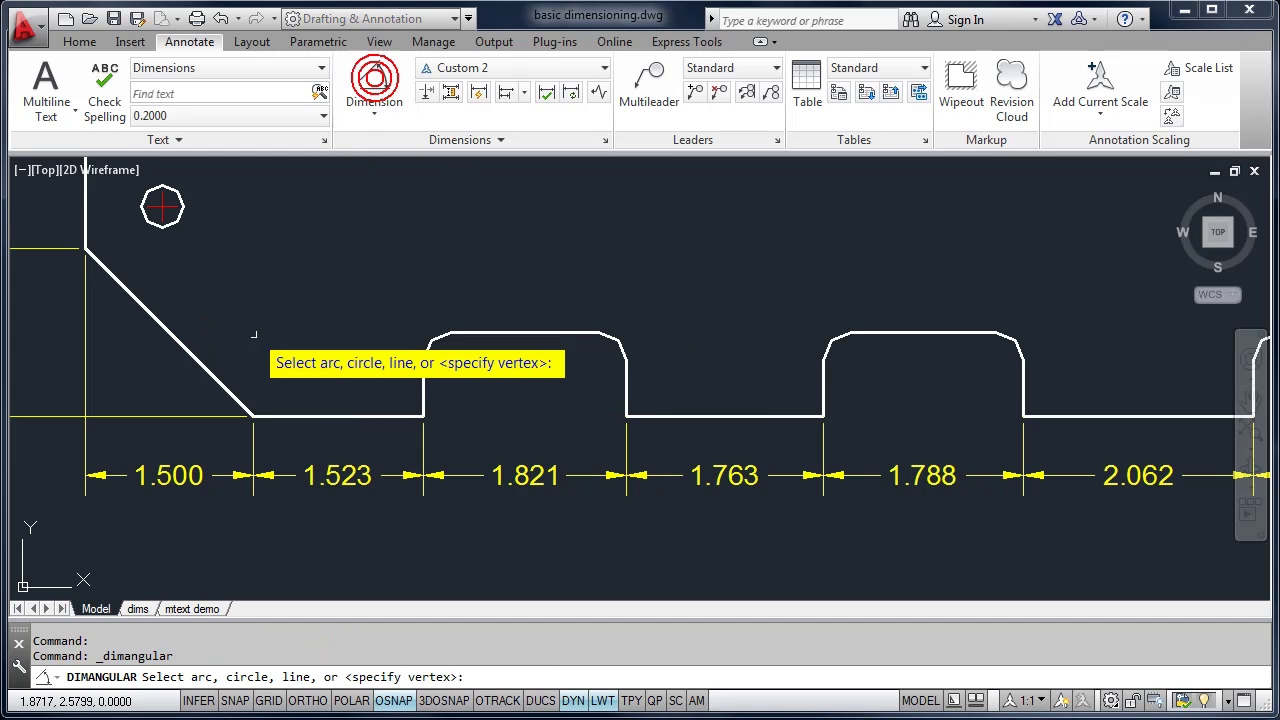
{"action": "left_click", "coordinate": [191, 353]}
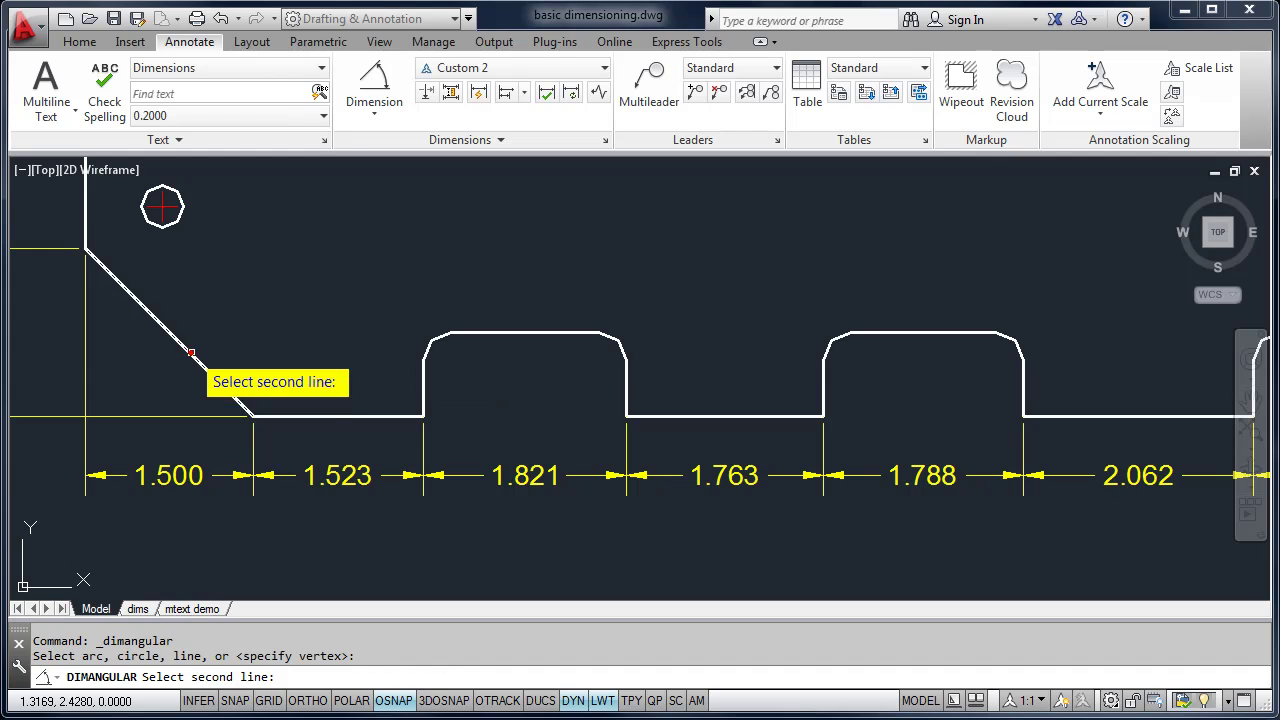
{"action": "left_click", "coordinate": [179, 414]}
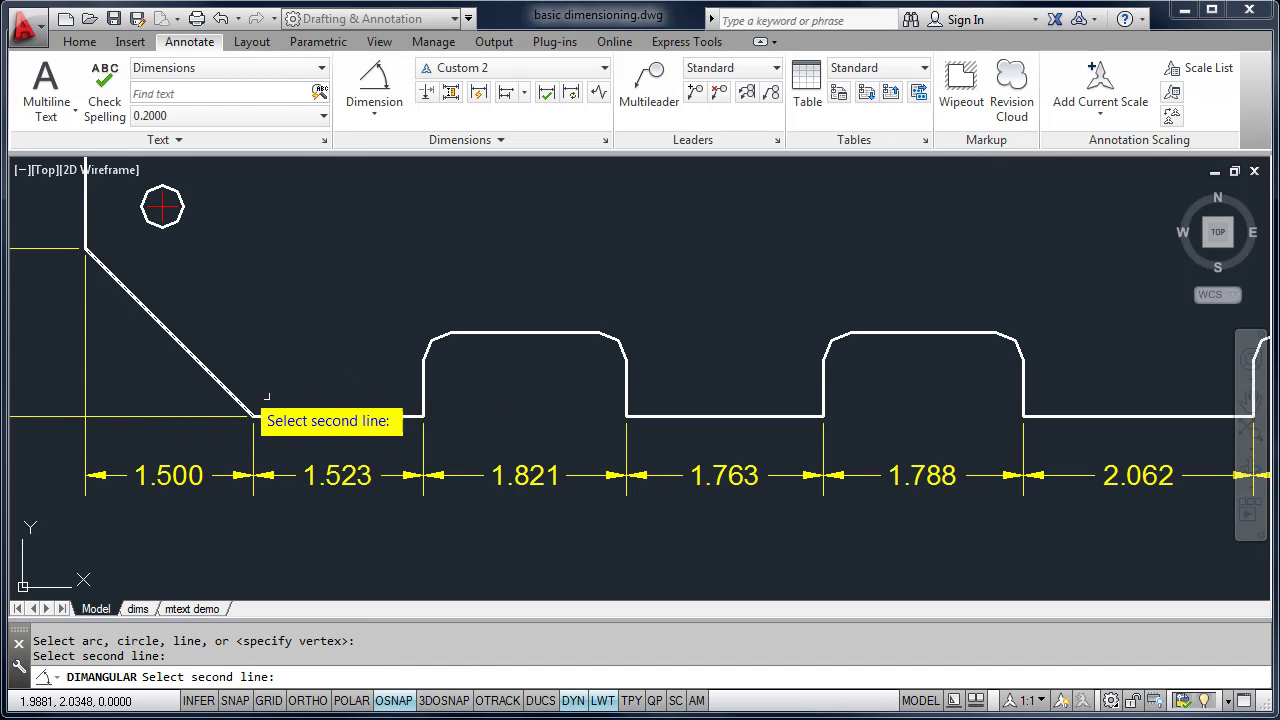
{"action": "left_click", "coordinate": [309, 416]}
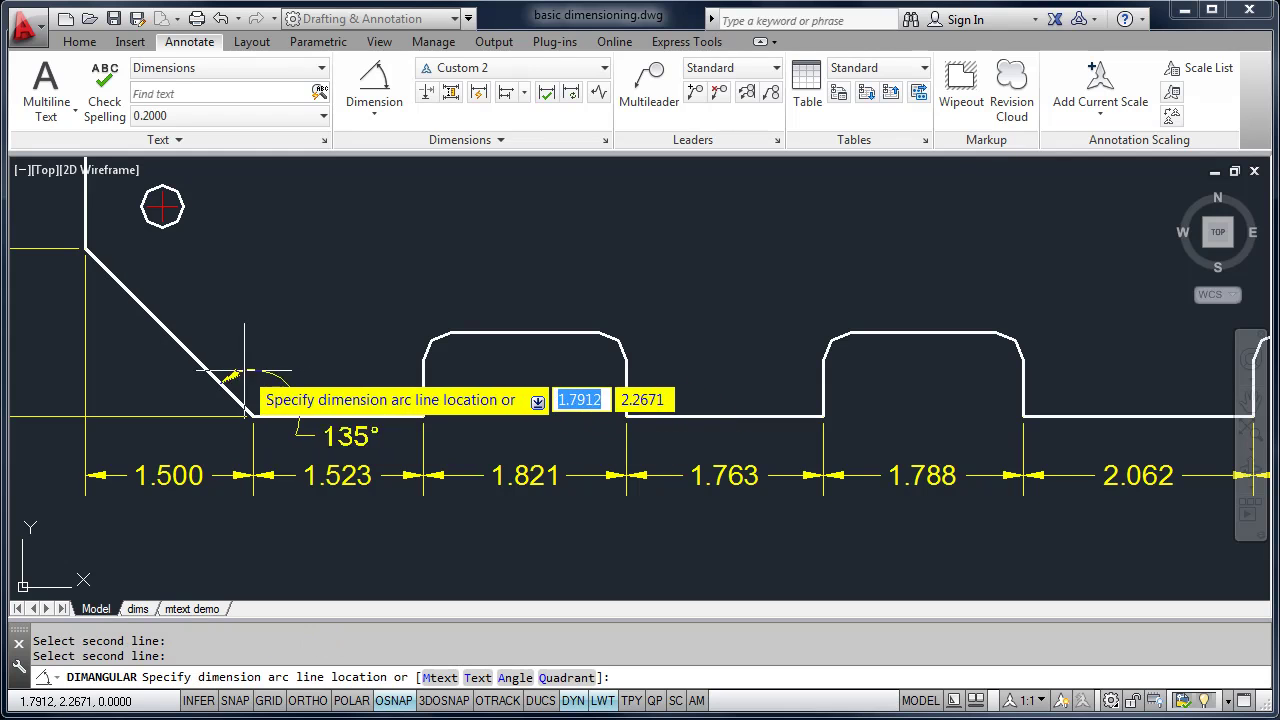
{"action": "left_click", "coordinate": [297, 321]}
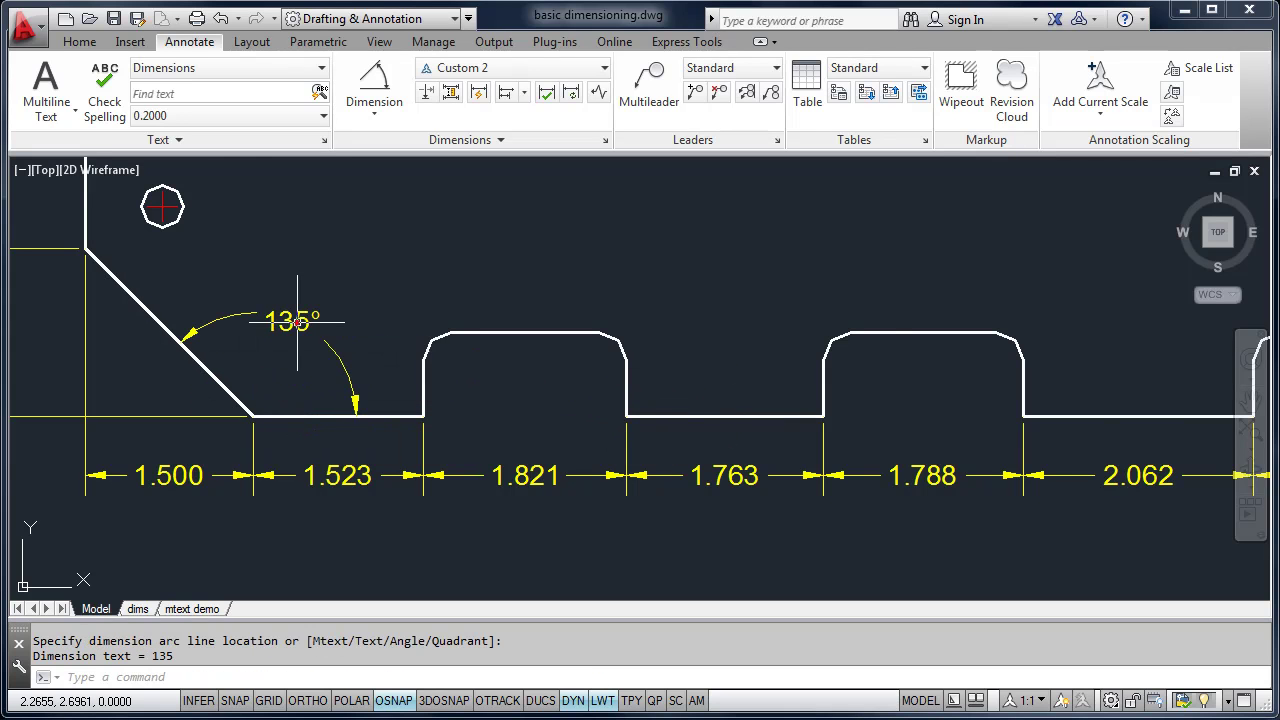
{"action": "scroll", "coordinate": [292, 321], "scroll_direction": "down", "scroll_amount": 2}
{"action": "scroll", "coordinate": [323, 302], "scroll_direction": "down", "scroll_amount": 2}
{"action": "middle_click_drag", "start_coordinate": [471, 274], "coordinate": [400, 337]}
{"action": "mouse_move", "coordinate": [262, 375]}
{"action": "middle_mouse_down"}
{"action": "mouse_move", "coordinate": [277, 374]}
{"action": "mouse_move", "coordinate": [303, 425]}
{"action": "middle_mouse_up"}
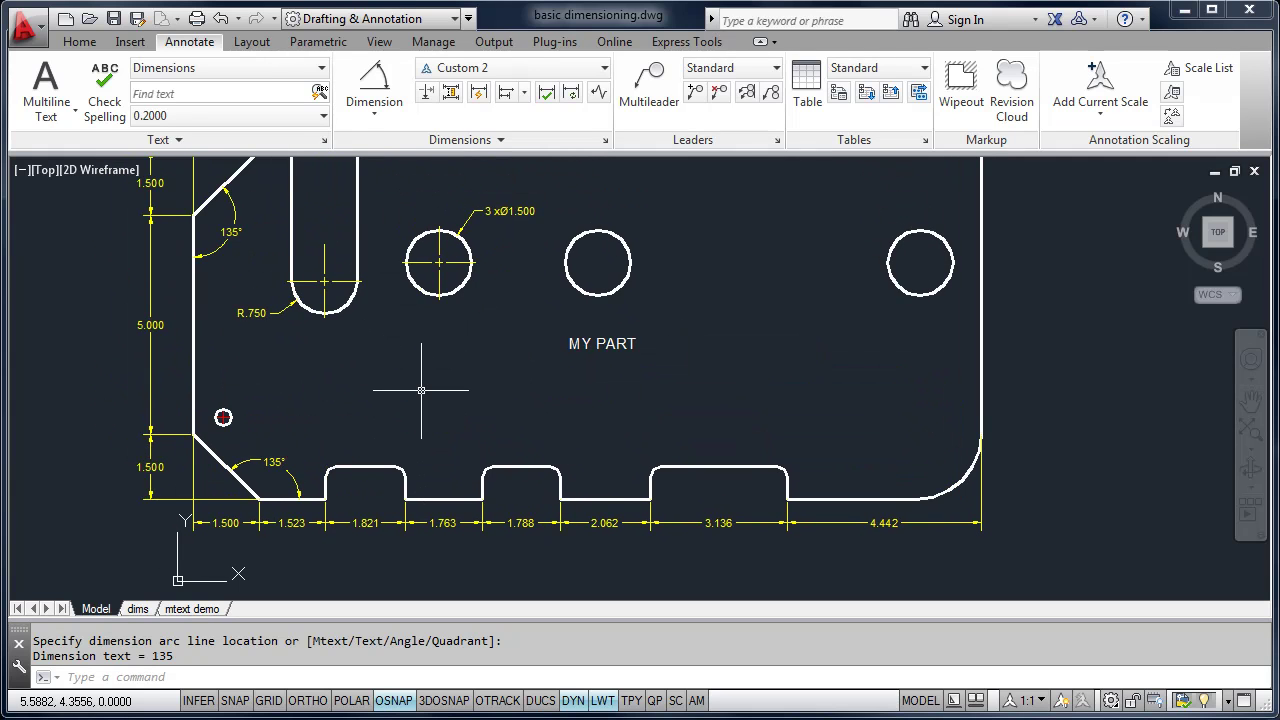
{"action": "middle_click_drag", "start_coordinate": [491, 348], "coordinate": [463, 407]}
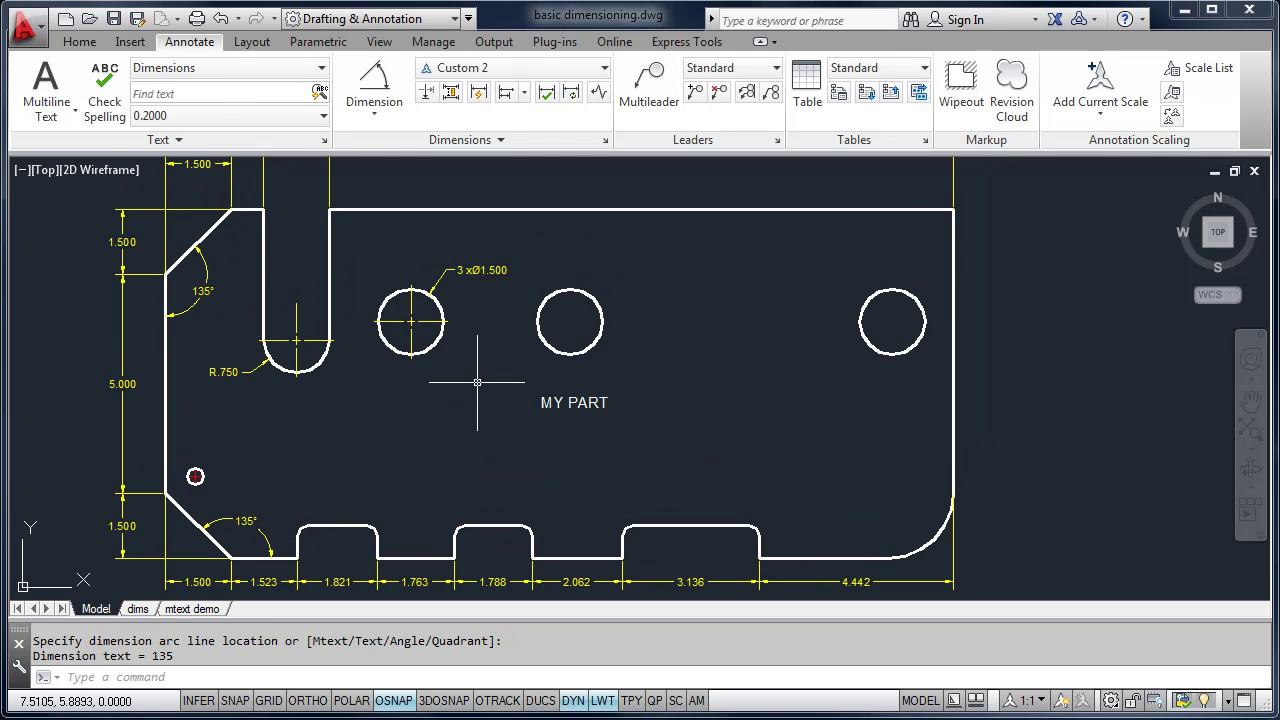
{"action": "scroll", "coordinate": [337, 393], "scroll_direction": "up", "scroll_amount": 2}
{"action": "middle_click_drag", "start_coordinate": [341, 392], "coordinate": [451, 409]}
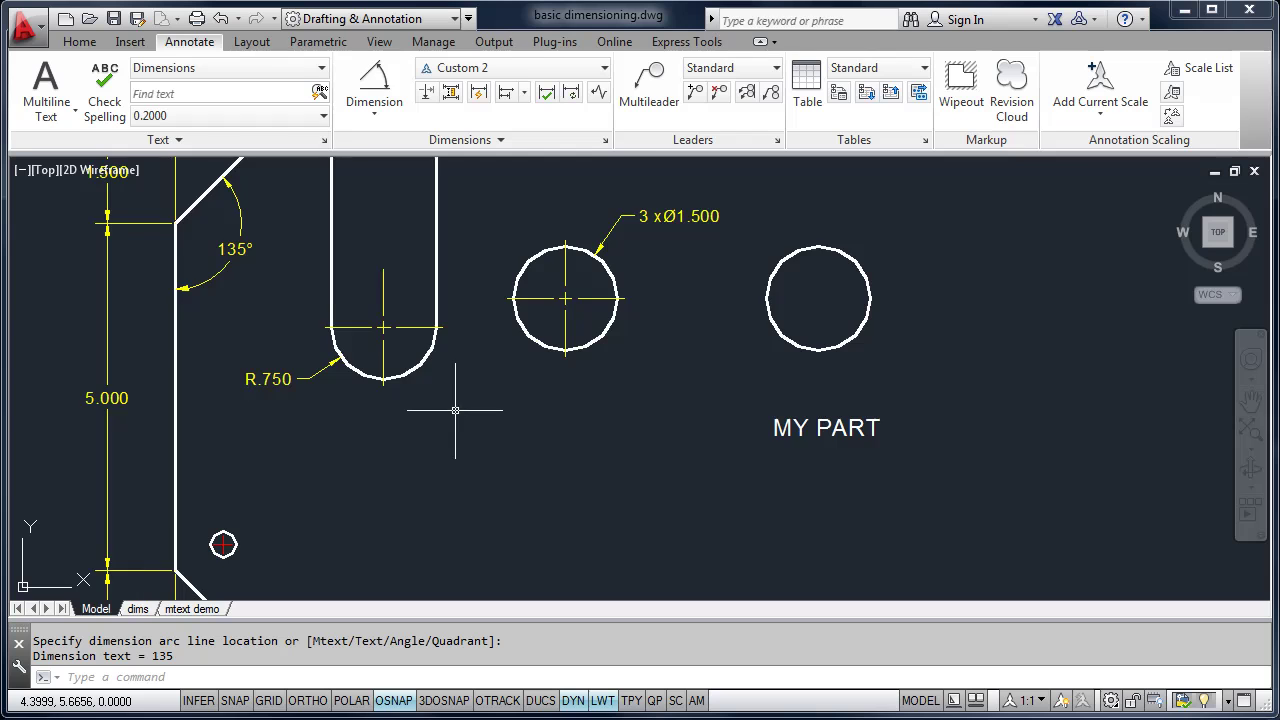
Add a 2.356 arc length dimension to the slot's rounded end, below the R.750 callout.
{"action": "scroll", "coordinate": [456, 397], "scroll_direction": "up", "scroll_amount": 2}
{"action": "left_click", "coordinate": [394, 114]}
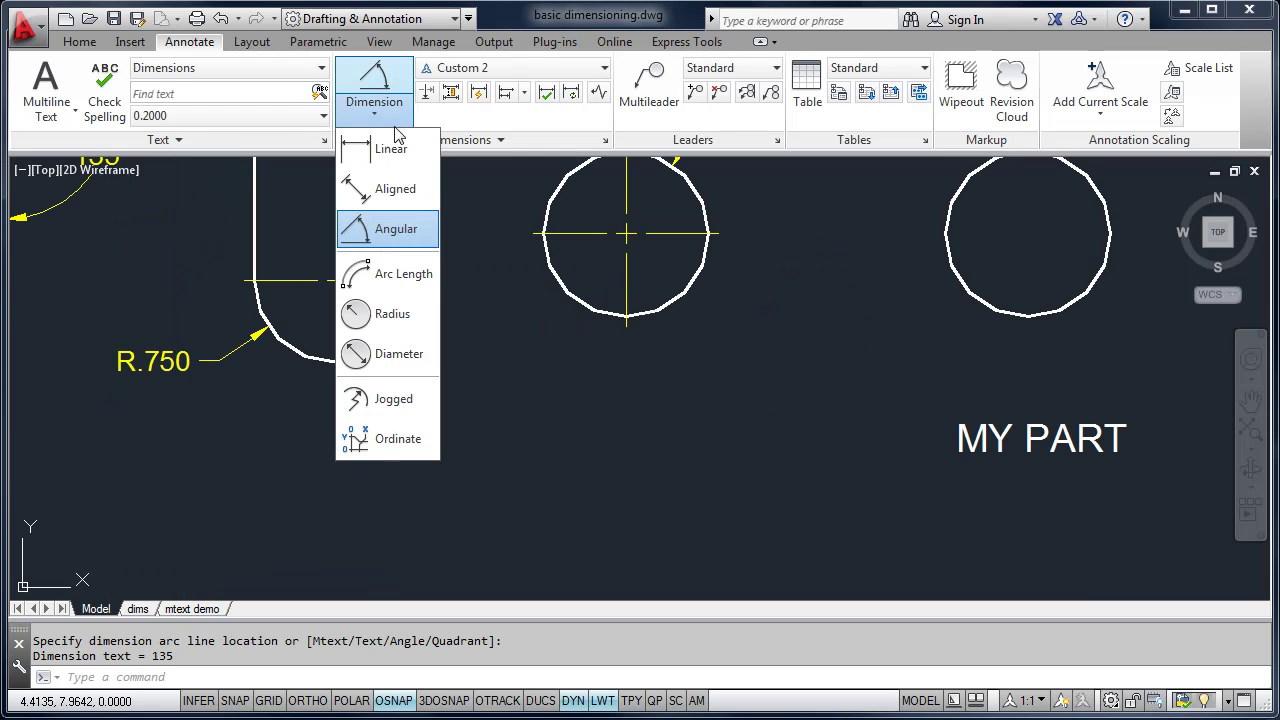
{"action": "left_click", "coordinate": [388, 279]}
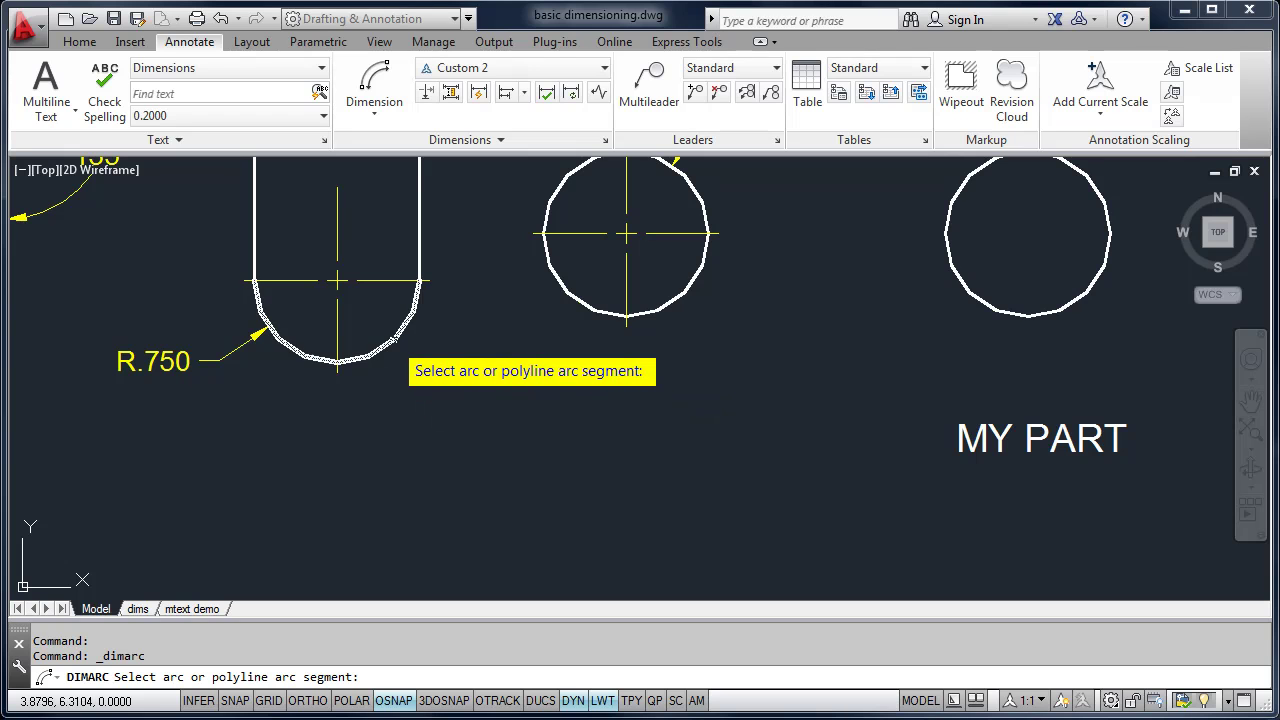
{"action": "left_click", "coordinate": [393, 338]}
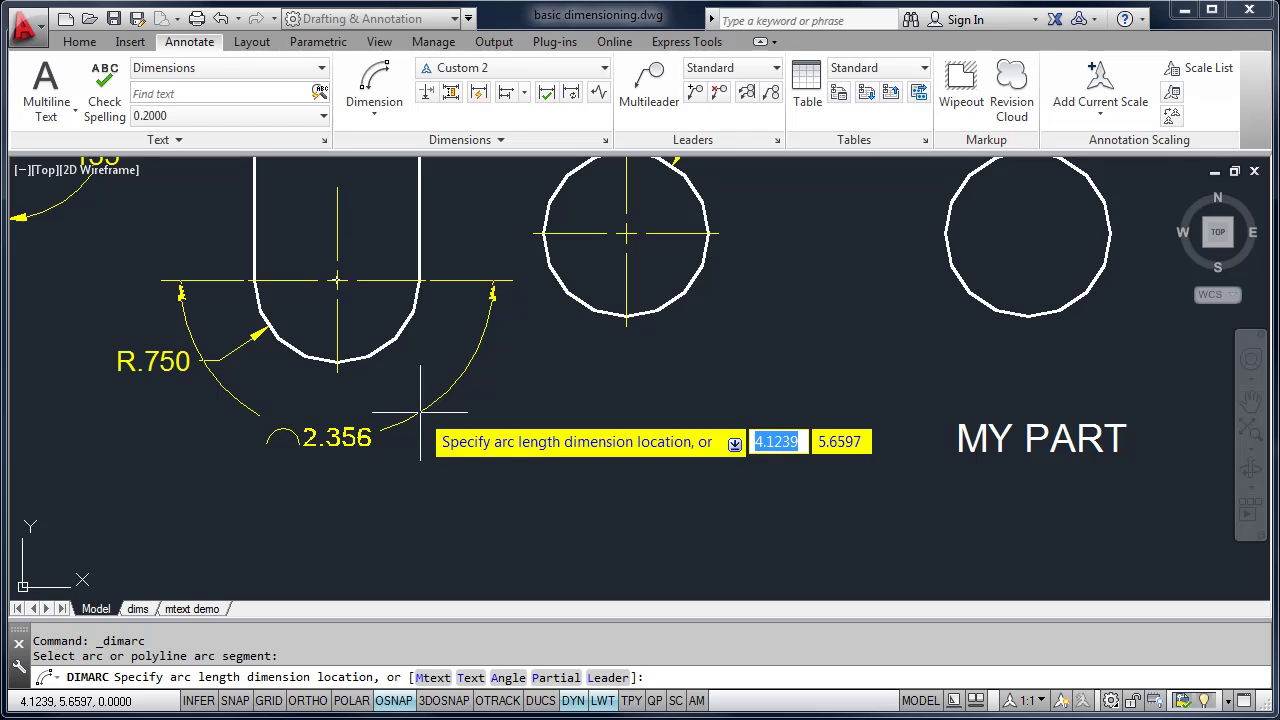
{"action": "left_click", "coordinate": [420, 407]}
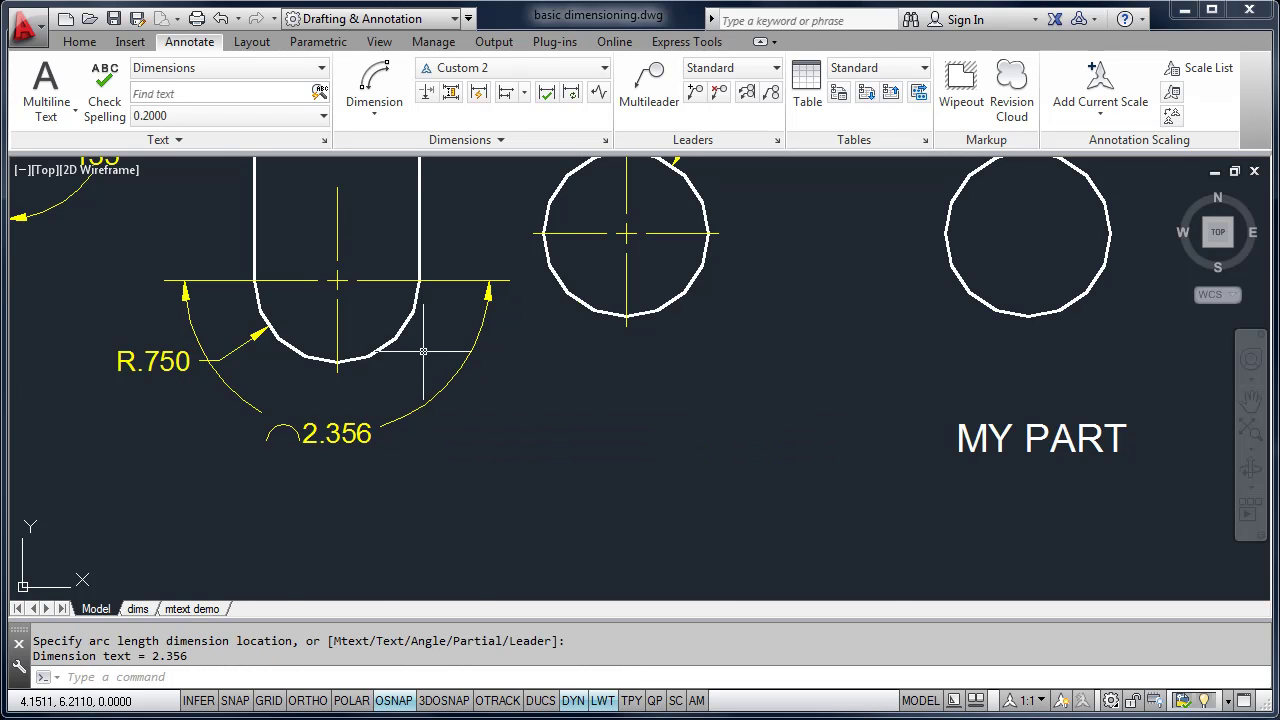
{"action": "scroll", "coordinate": [424, 353], "scroll_direction": "down", "scroll_amount": 5}
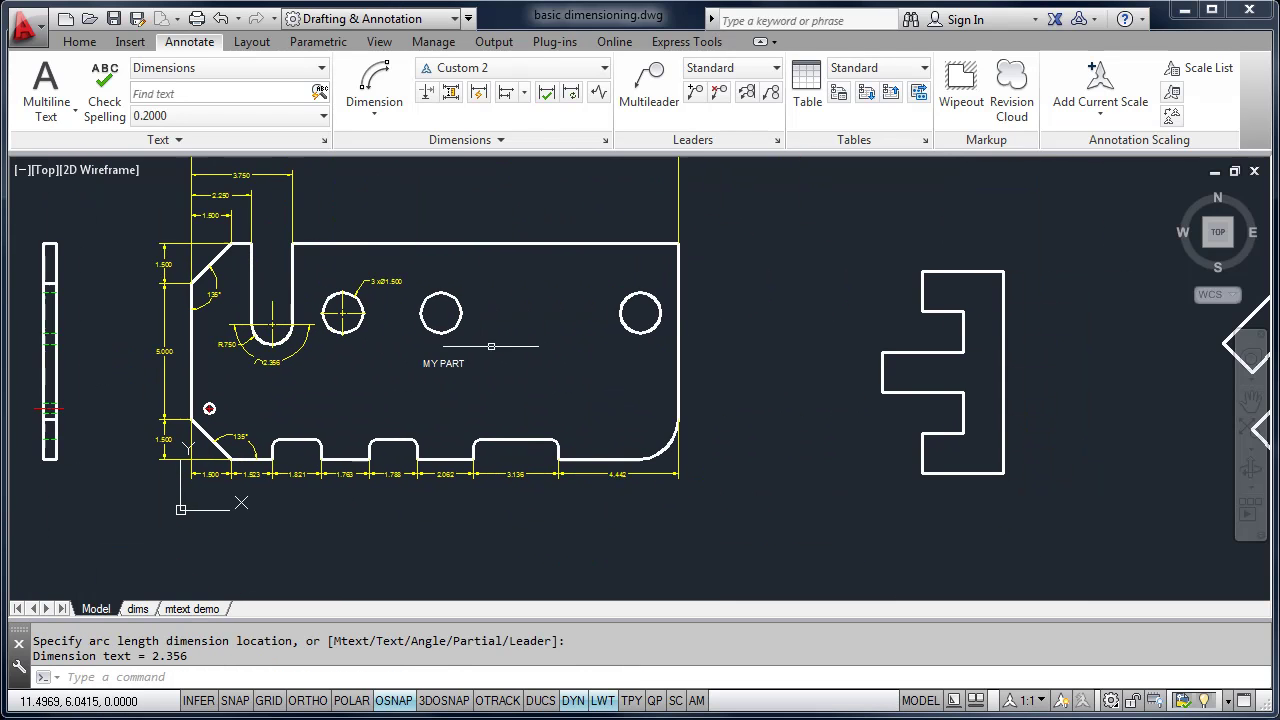
Quick-dimension the E shape as a continuous chain of five 1.500 verticals on its left.
{"action": "middle_click_drag", "start_coordinate": [690, 362], "coordinate": [466, 383]}
{"action": "scroll", "coordinate": [650, 388], "scroll_direction": "up", "scroll_amount": 4}
{"action": "scroll", "coordinate": [474, 369], "scroll_direction": "down", "scroll_amount": 2}
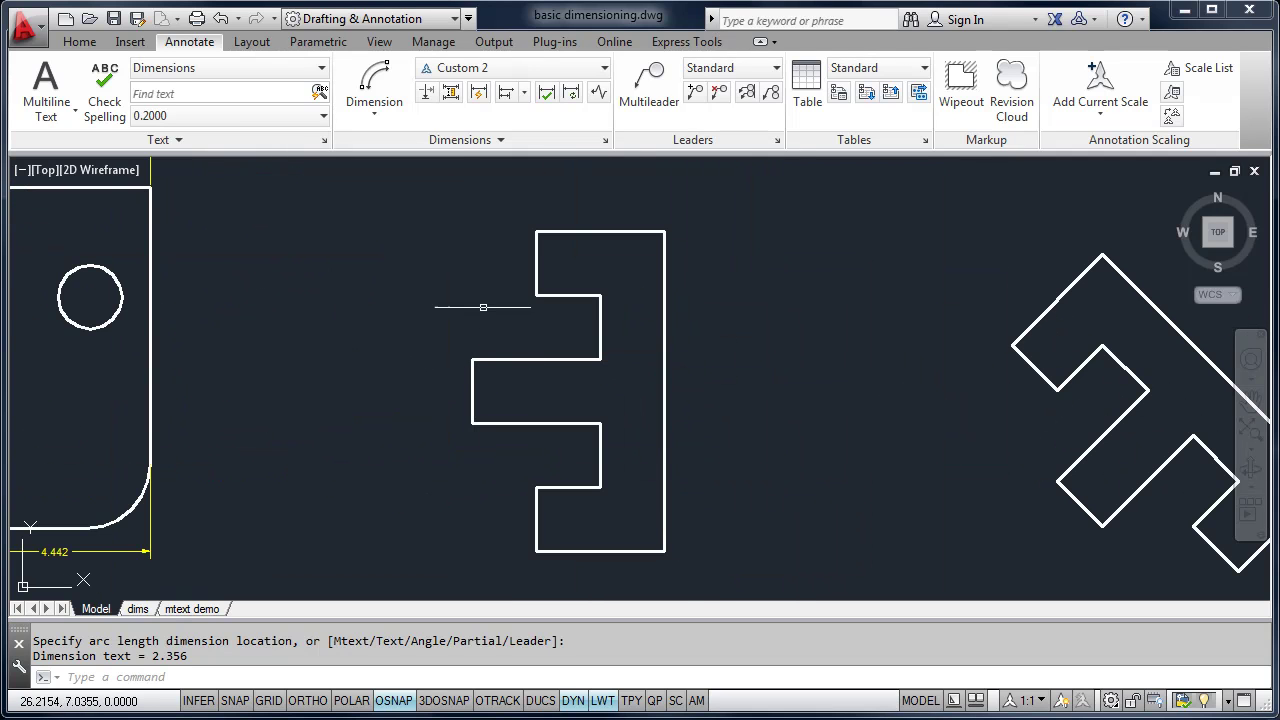
{"action": "left_click", "coordinate": [479, 92]}
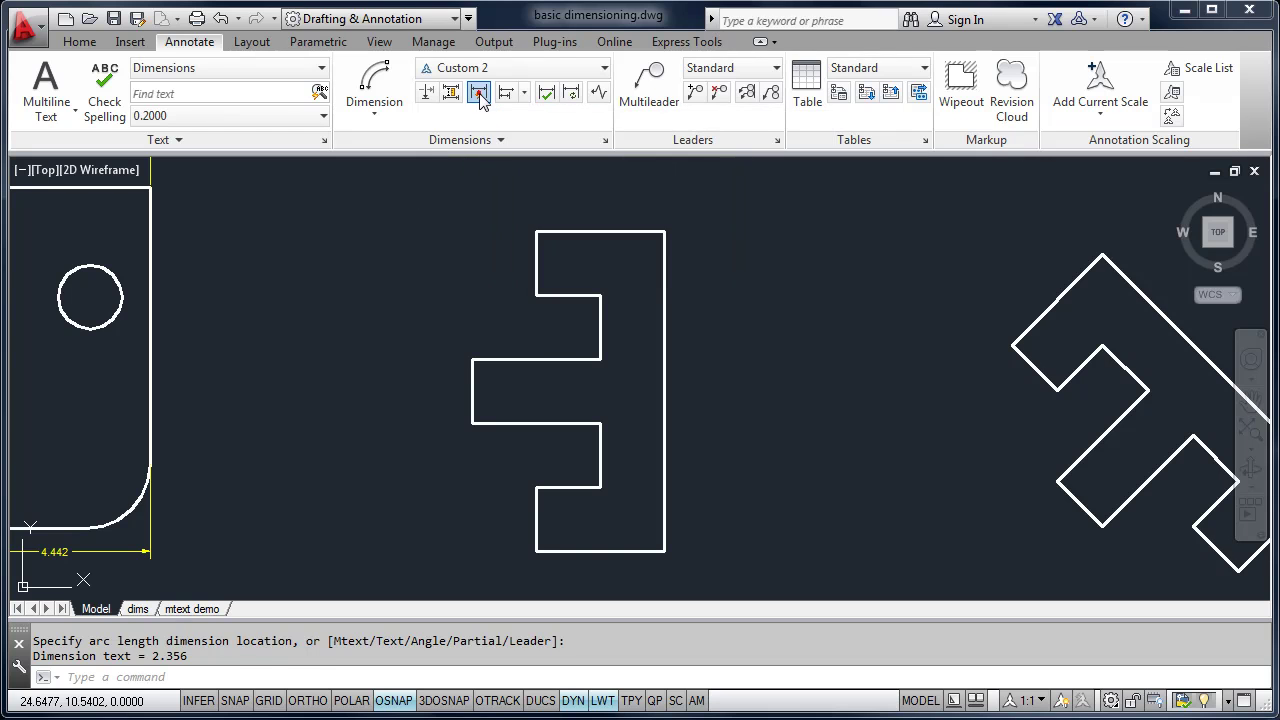
{"action": "left_click", "coordinate": [722, 194]}
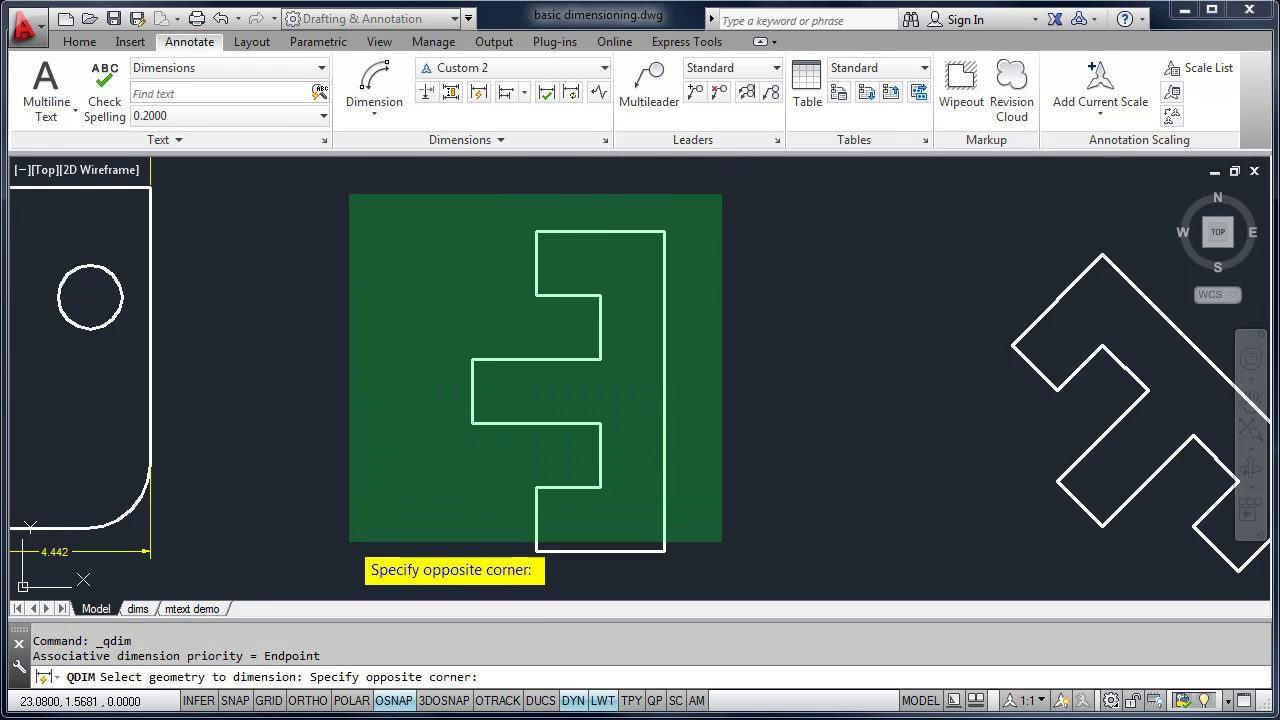
{"action": "left_click", "coordinate": [342, 574]}
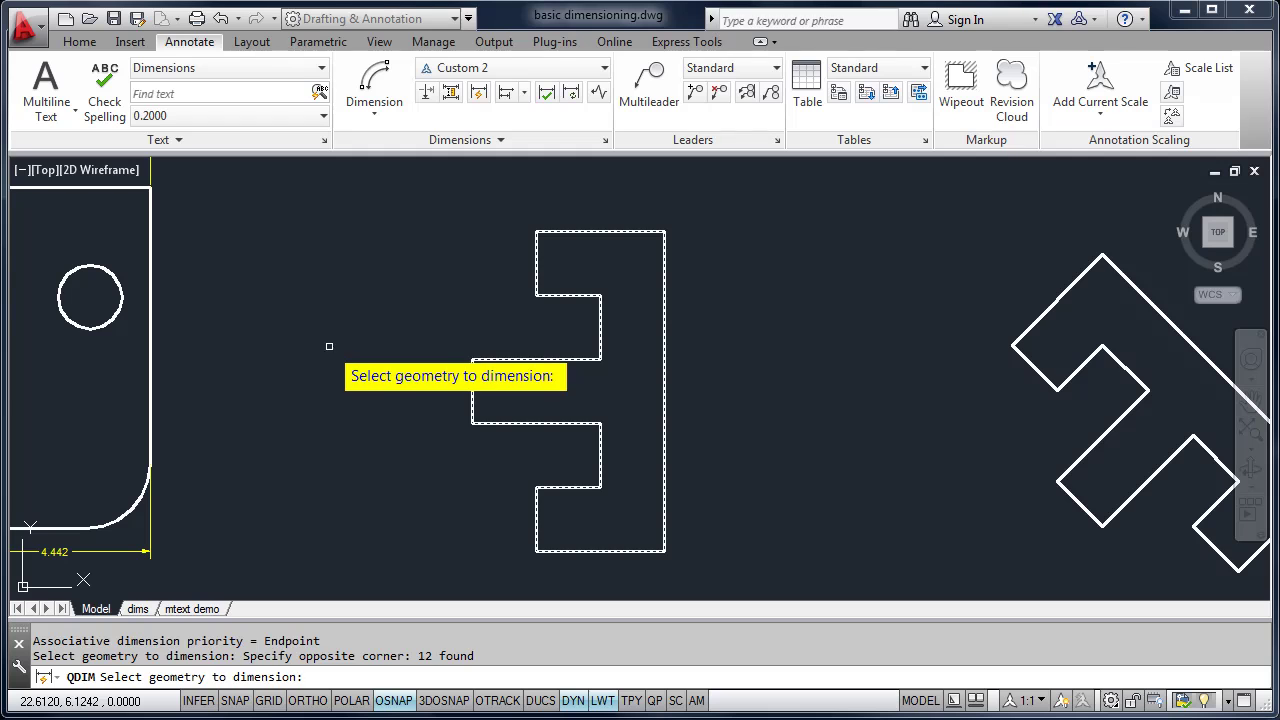
{"action": "key", "text": "Return"}
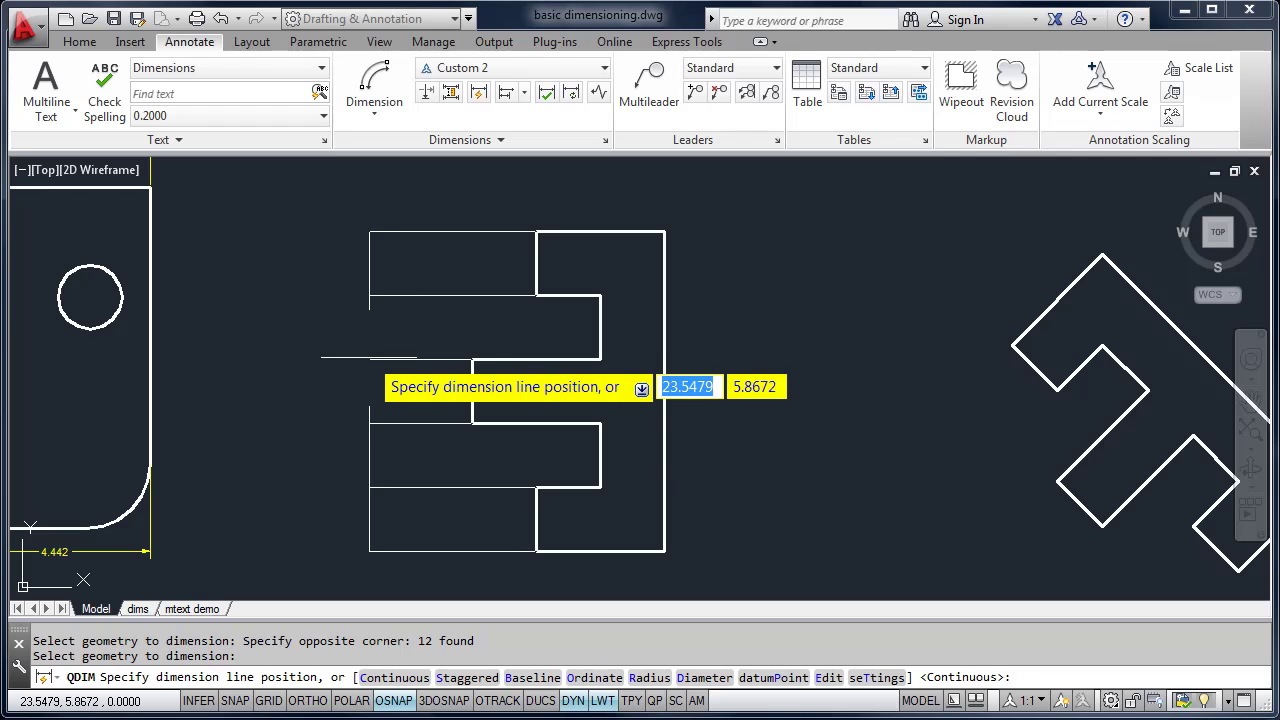
{"action": "left_click", "coordinate": [364, 361]}
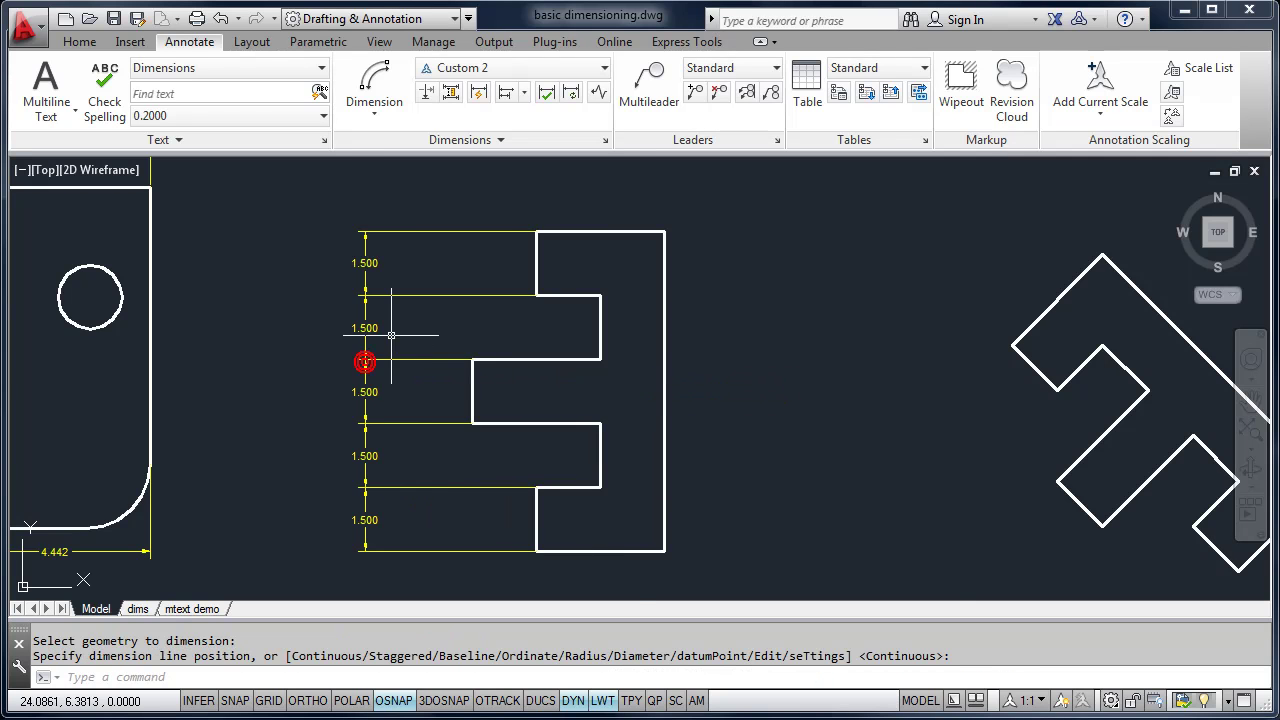
{"action": "scroll", "coordinate": [362, 355], "scroll_direction": "up", "scroll_amount": 6}
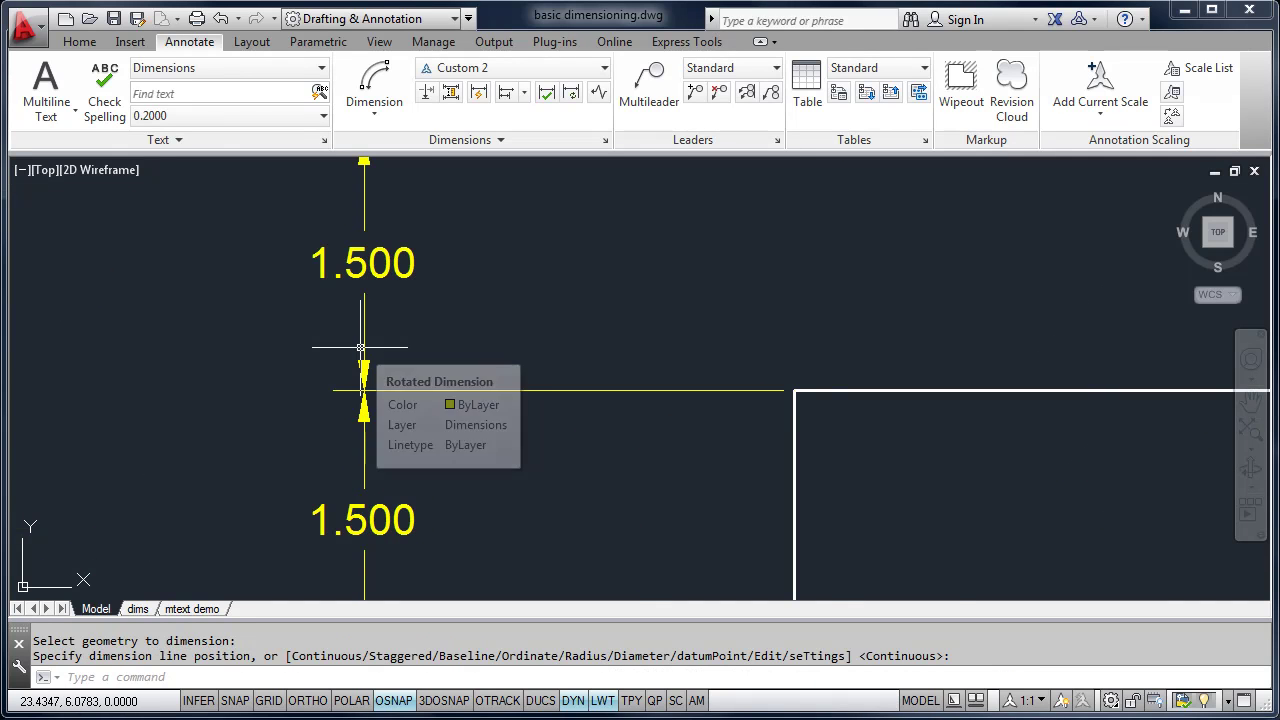
{"action": "scroll", "coordinate": [361, 348], "scroll_direction": "down", "scroll_amount": 6}
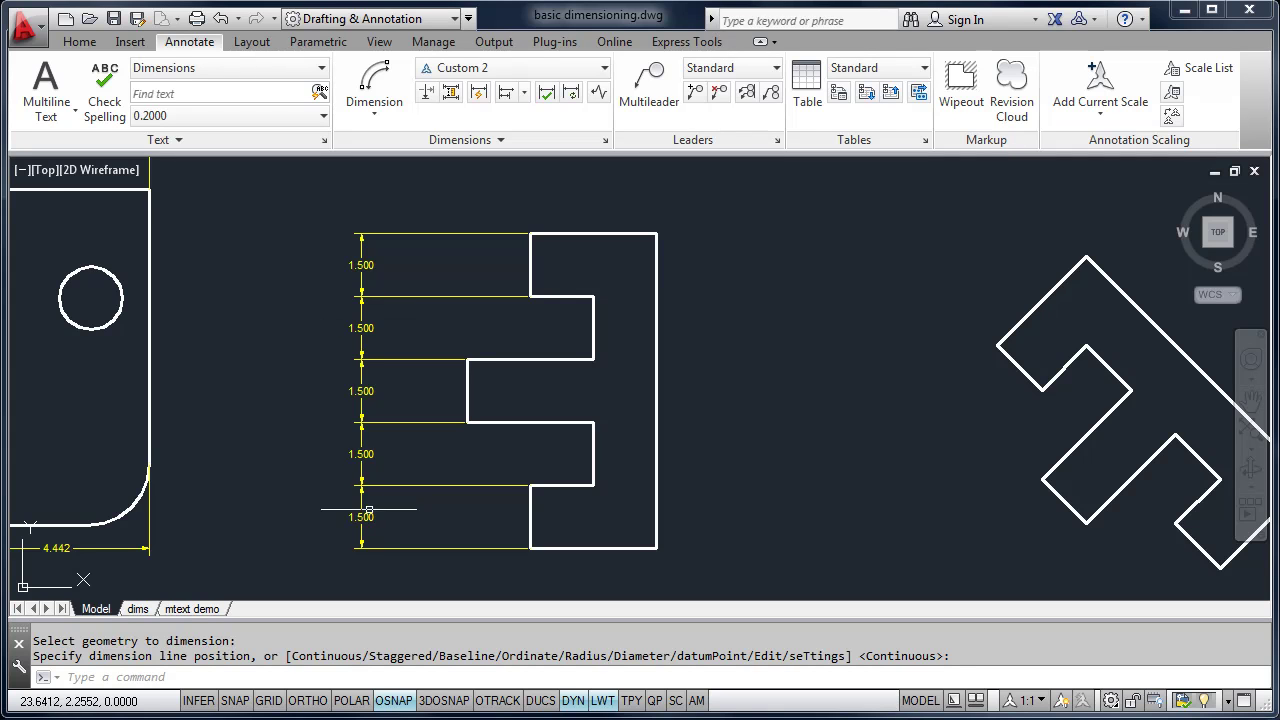
Rerun Quick Dimension on the E shape as Staggered, placing 1.500, 4.500 and 7.500 on the left.
{"action": "left_click", "coordinate": [481, 99]}
{"action": "left_click", "coordinate": [732, 202]}
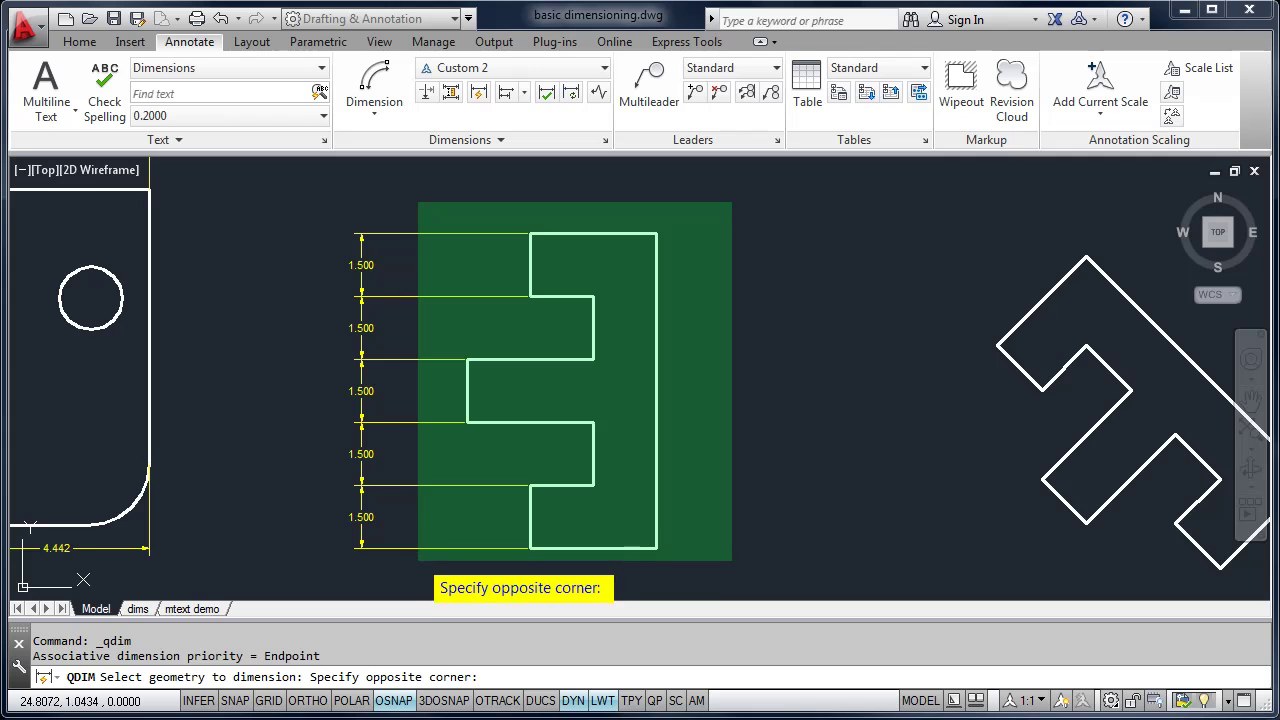
{"action": "left_click", "coordinate": [421, 578]}
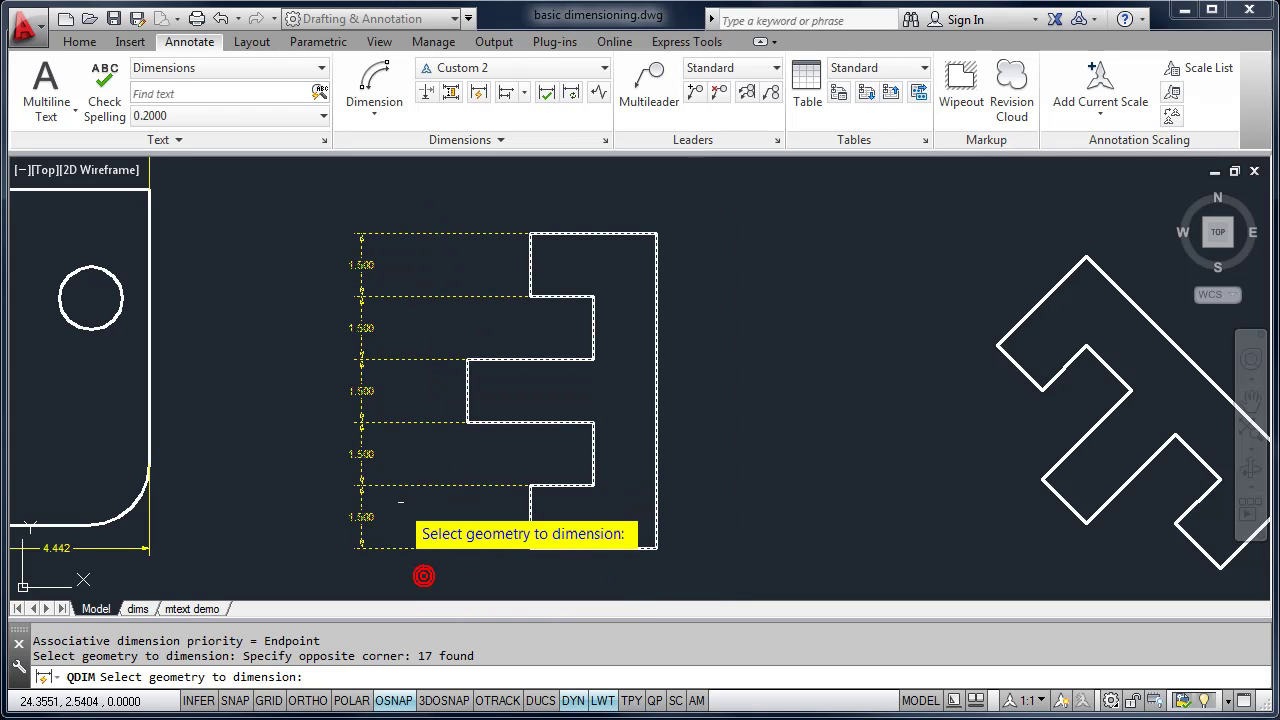
{"action": "key", "text": "Return"}
{"action": "right_click", "coordinate": [415, 390]}
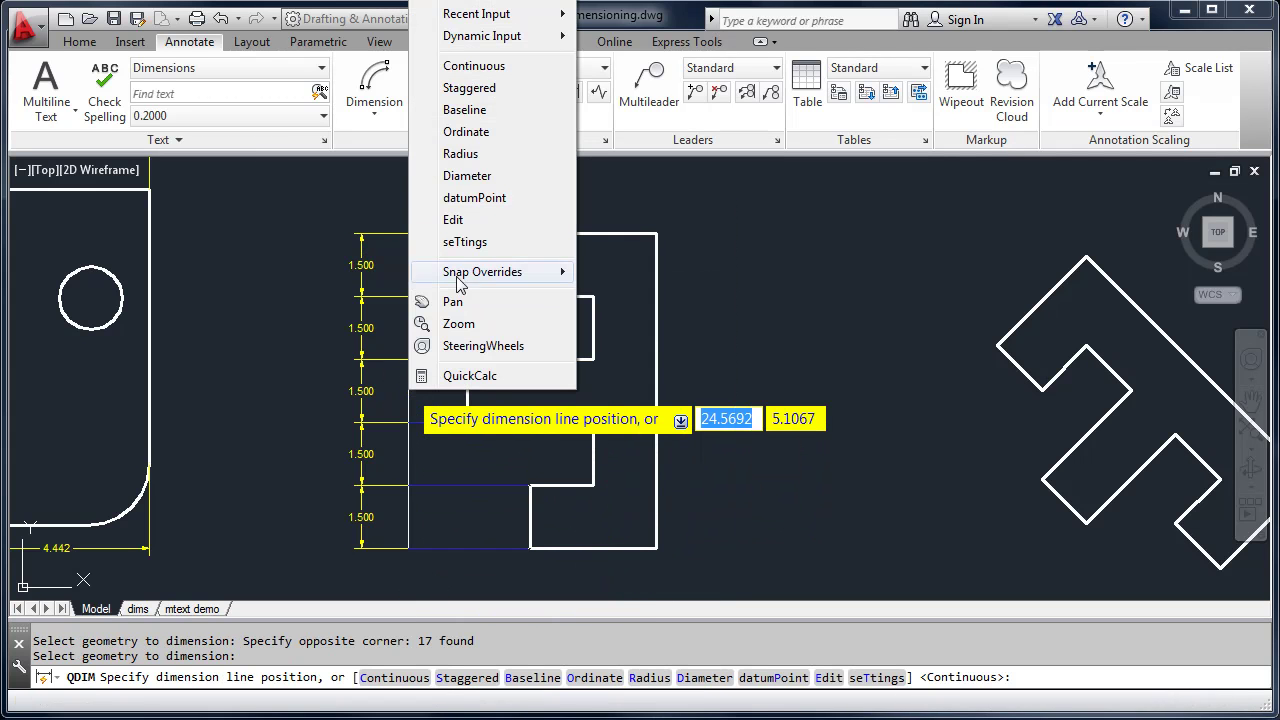
{"action": "left_click", "coordinate": [482, 89]}
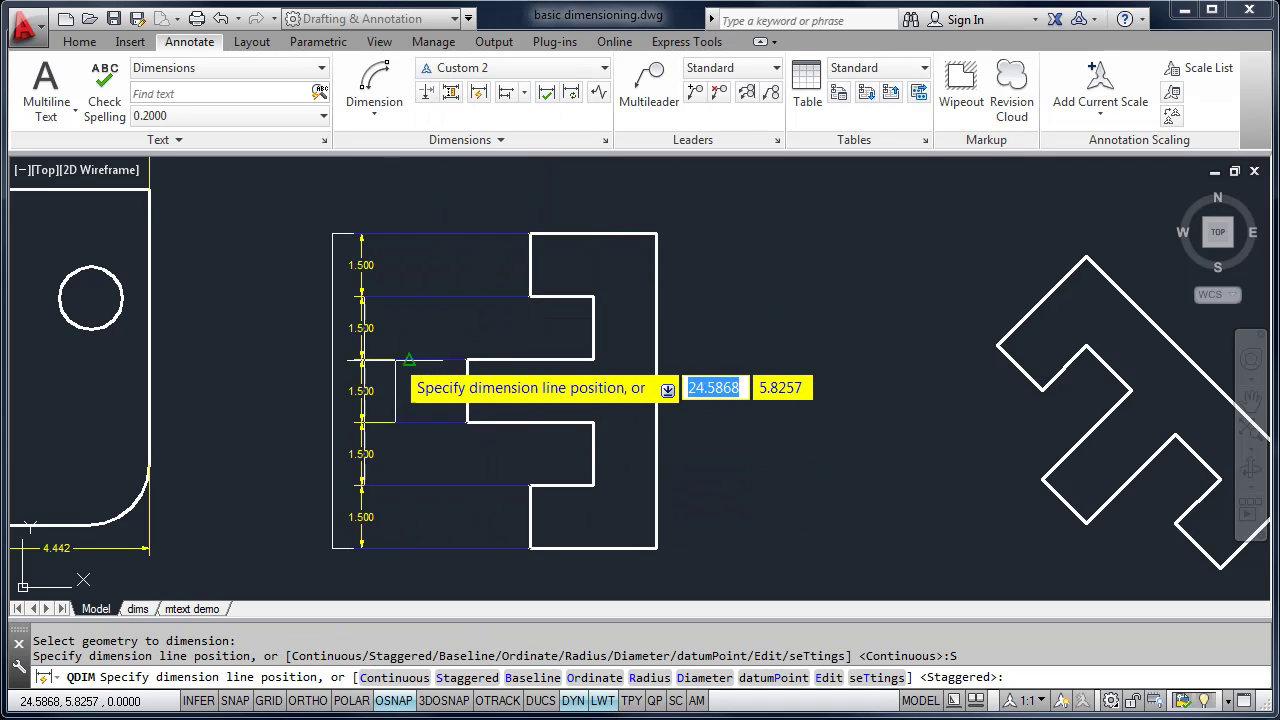
{"action": "left_click", "coordinate": [427, 390]}
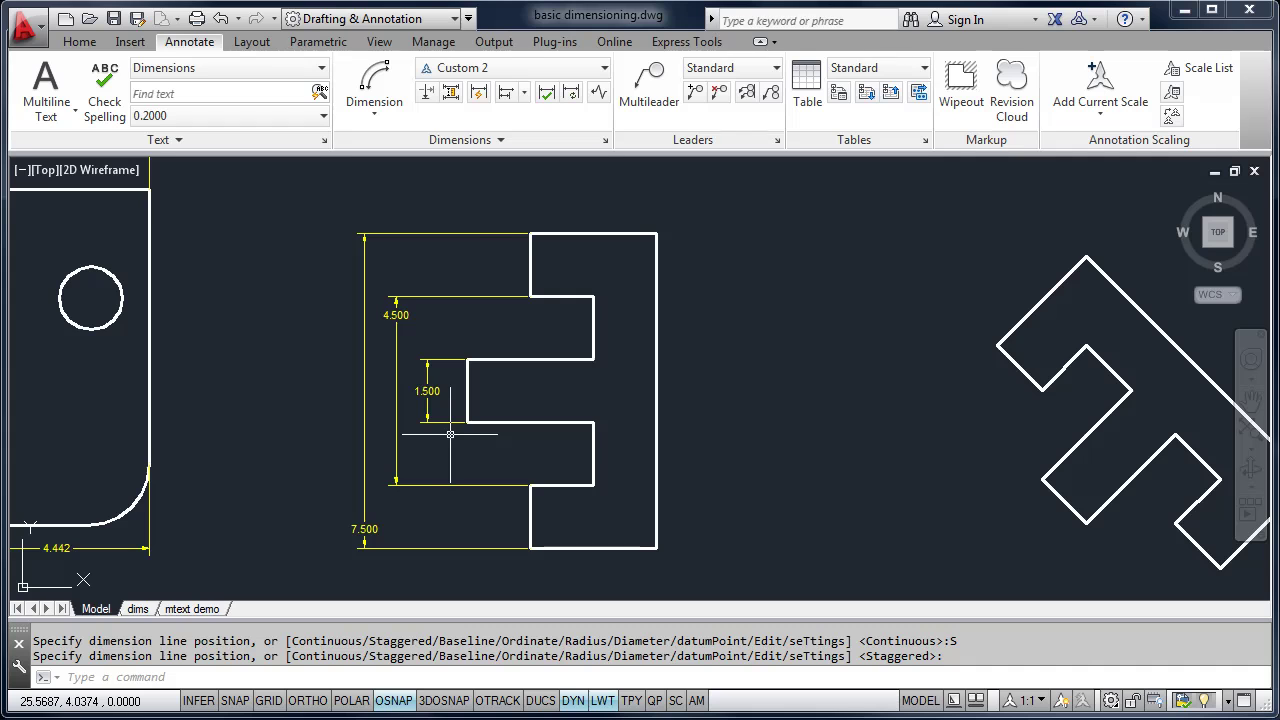
Select the E shape's twelve lines for a new quick dimension set to Continuous.
{"action": "left_click", "coordinate": [478, 92]}
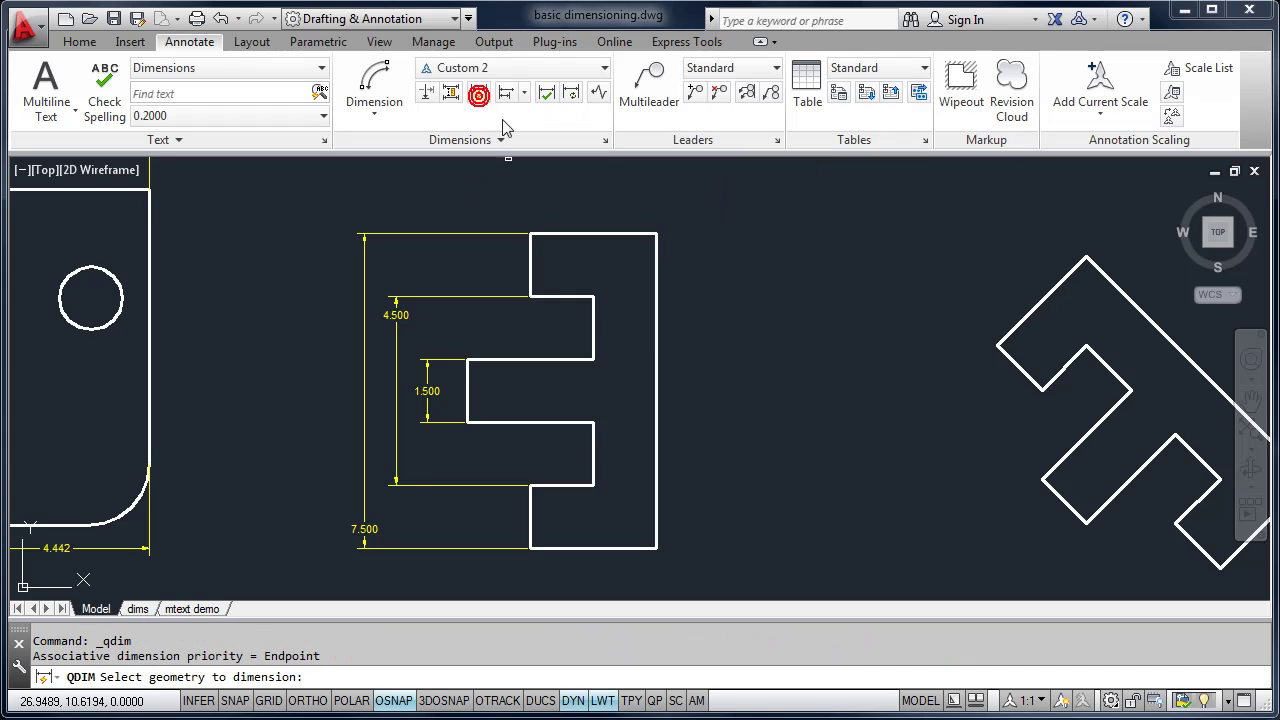
{"action": "left_click", "coordinate": [707, 197]}
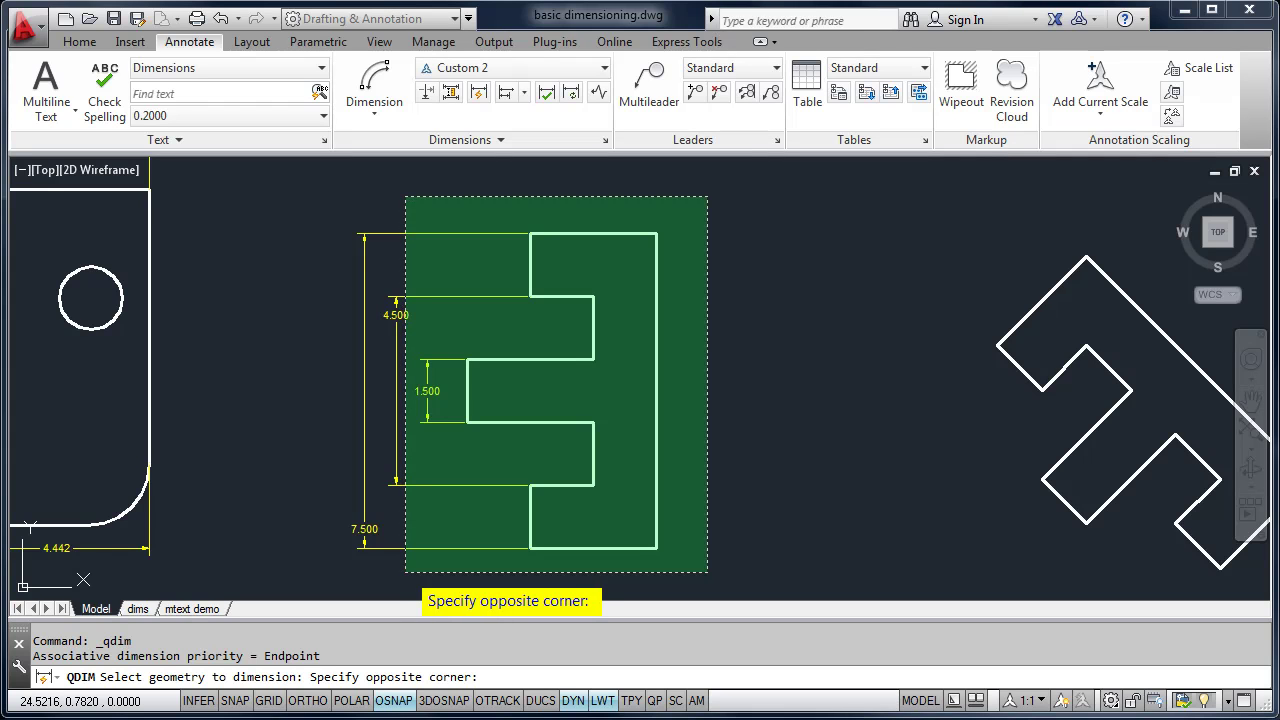
{"action": "left_click", "coordinate": [750, 364]}
{"action": "middle_click_drag", "start_coordinate": [734, 382], "coordinate": [672, 378]}
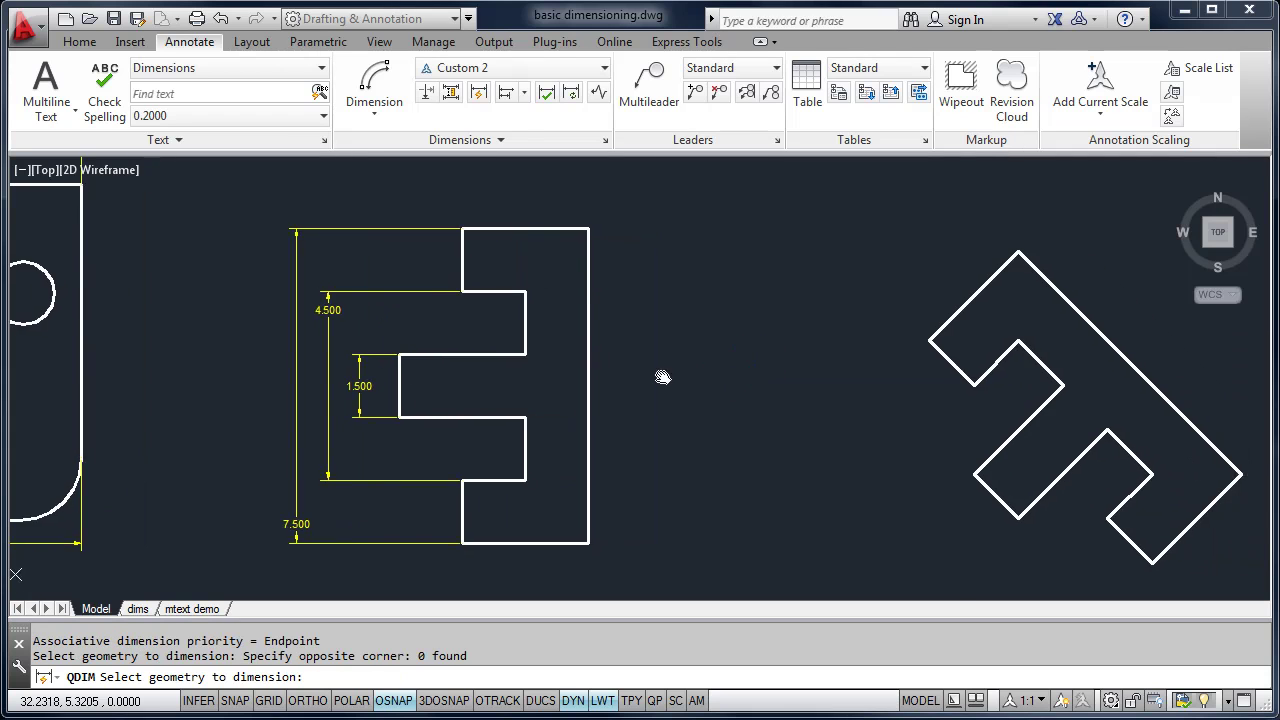
{"action": "scroll", "coordinate": [672, 378], "scroll_direction": "down", "scroll_amount": 2}
{"action": "left_click", "coordinate": [468, 245]}
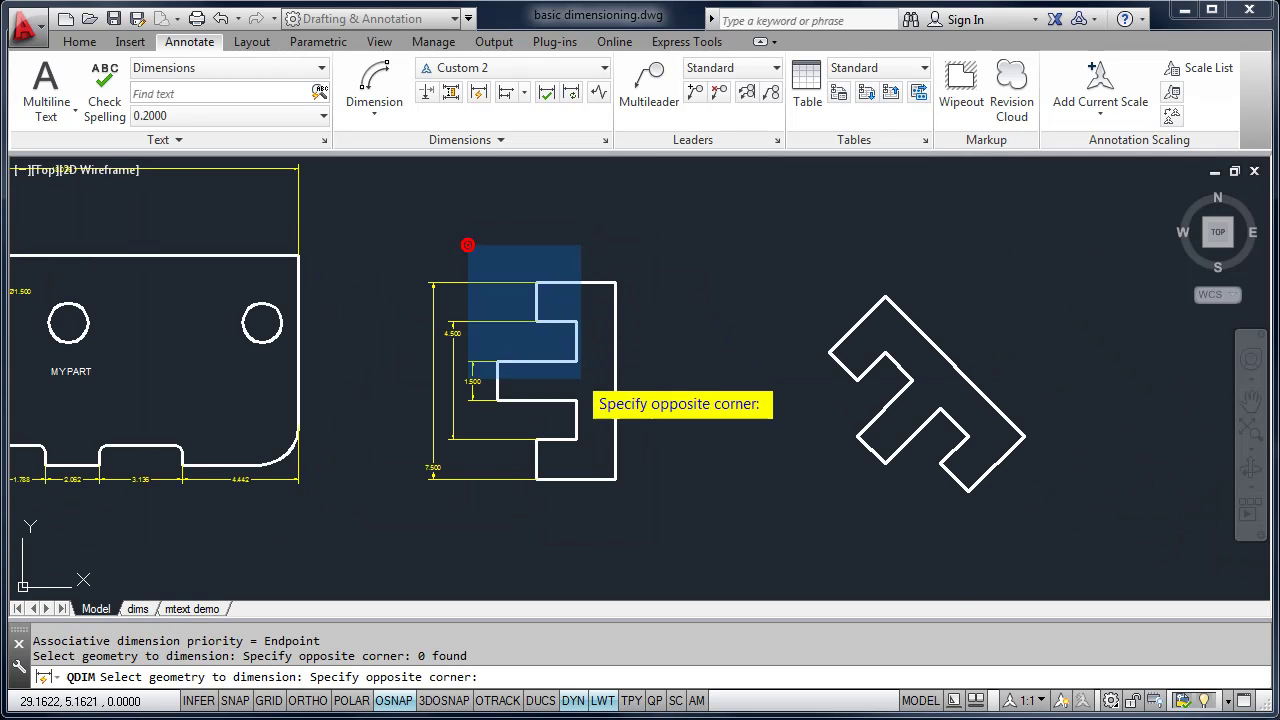
{"action": "left_click", "coordinate": [660, 508]}
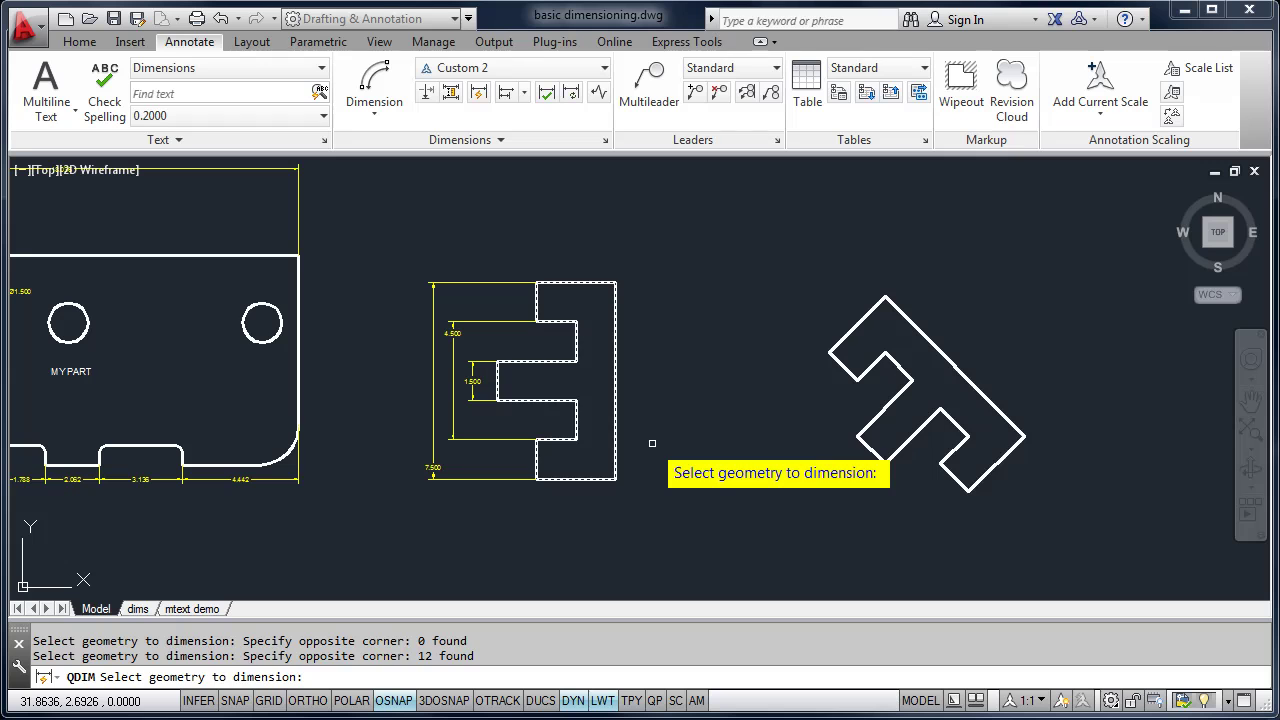
{"action": "key", "text": "Return"}
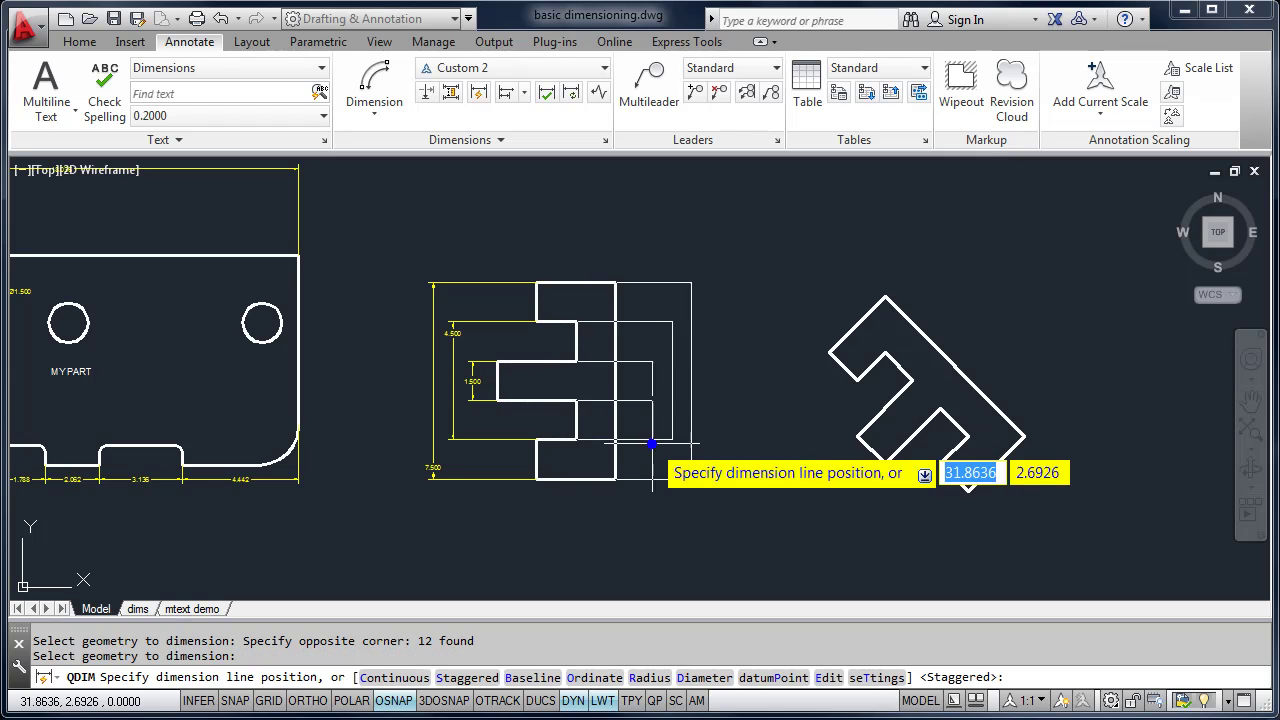
{"action": "right_click", "coordinate": [564, 521]}
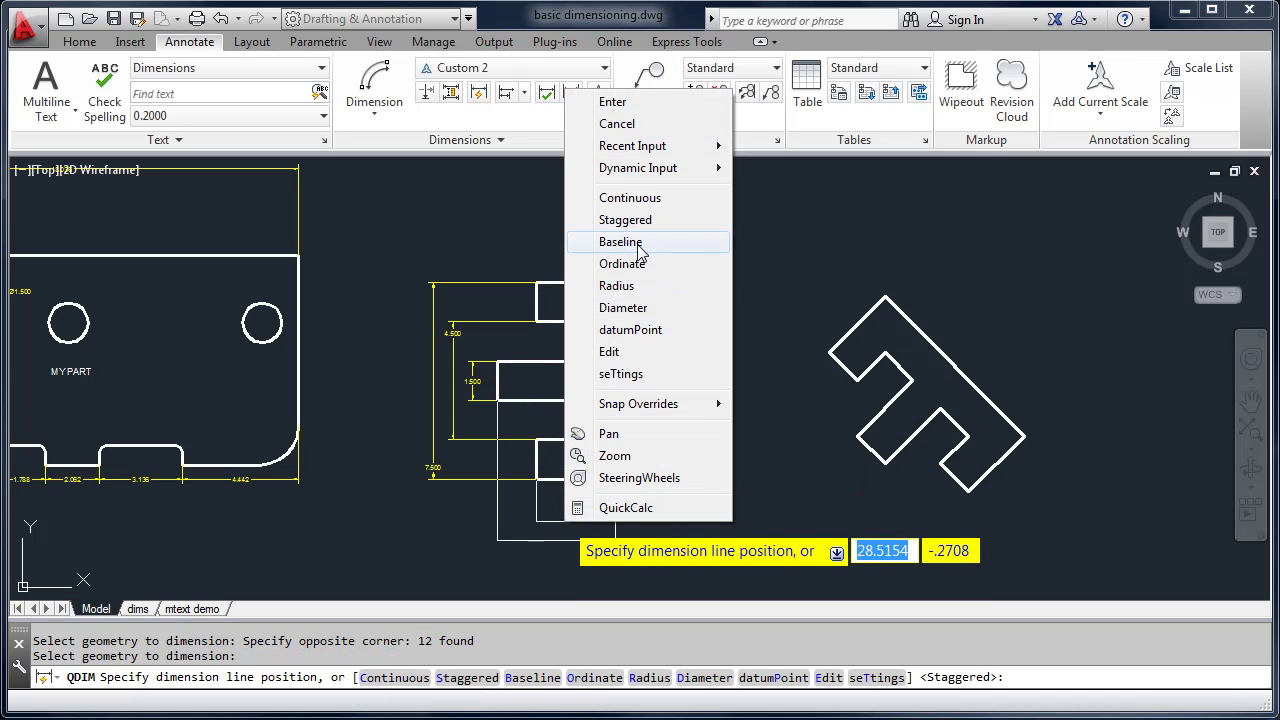
{"action": "left_click", "coordinate": [630, 198]}
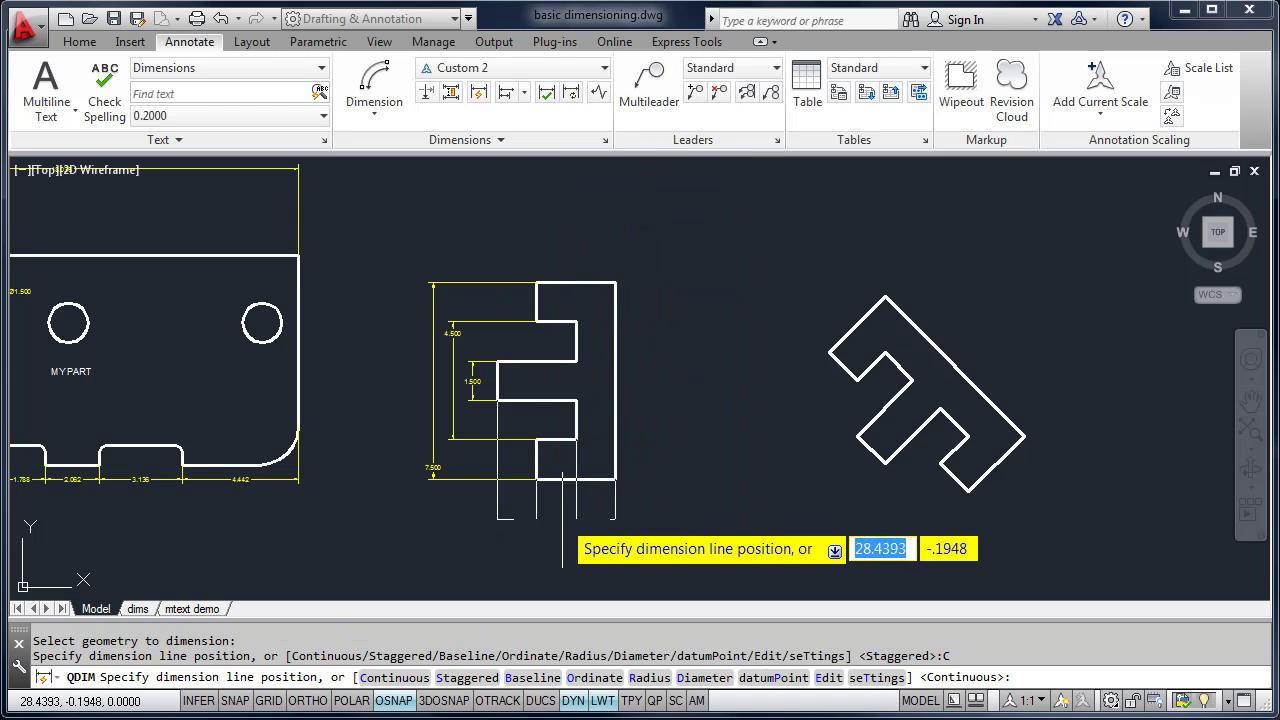
Place three continuous 1.500 dimensions below the E shape and pan toward the side view.
{"action": "scroll", "coordinate": [561, 525], "scroll_direction": "up", "scroll_amount": 6}
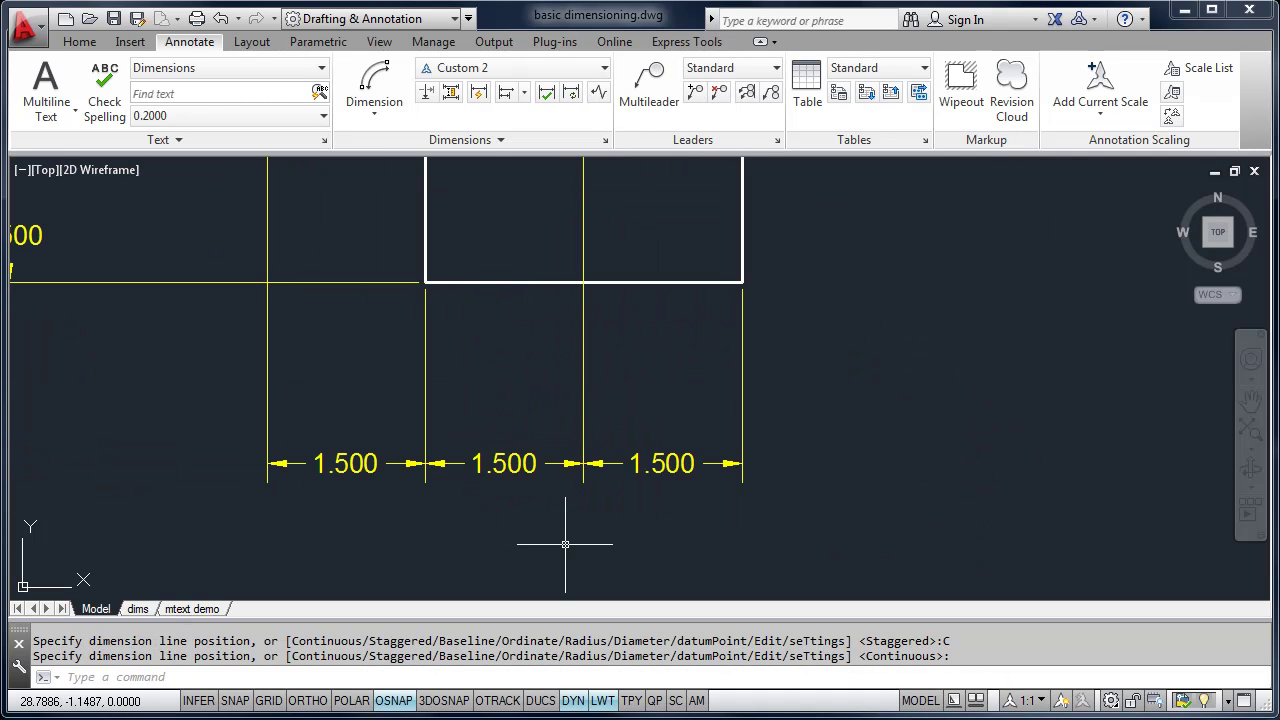
{"action": "scroll", "coordinate": [556, 528], "scroll_direction": "down", "scroll_amount": 4}
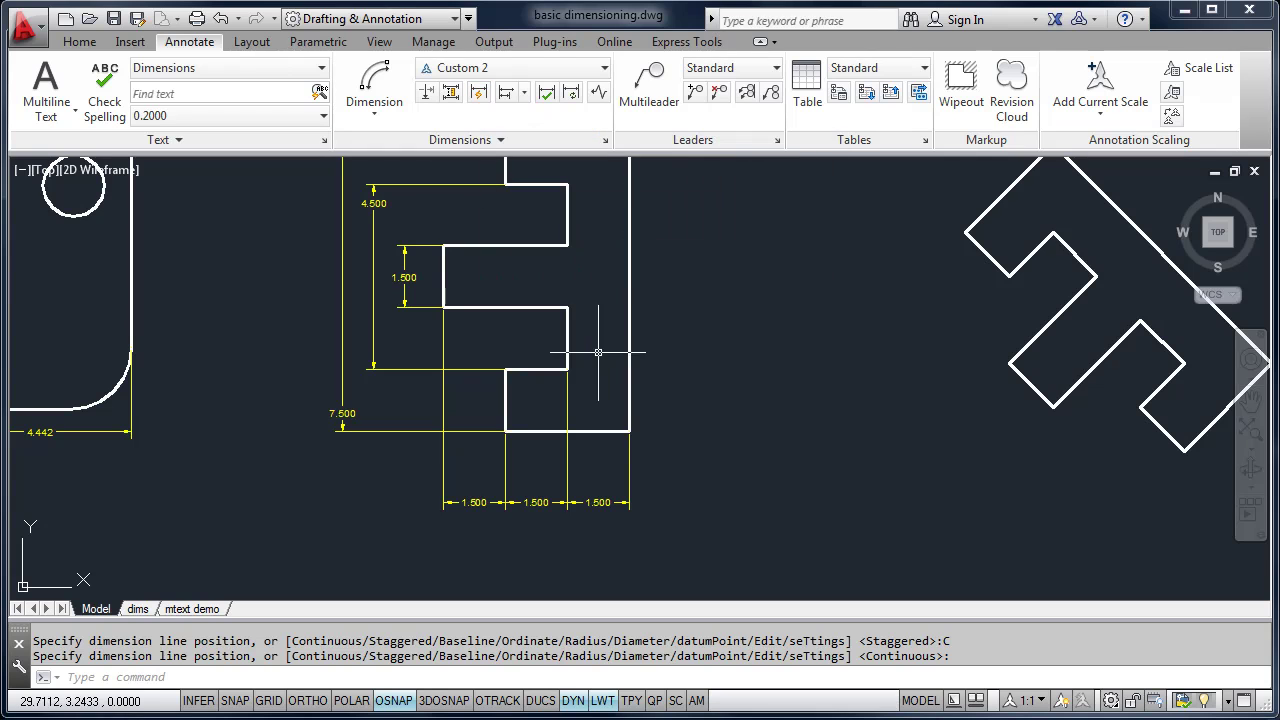
{"action": "middle_click_drag", "start_coordinate": [541, 329], "coordinate": [531, 405]}
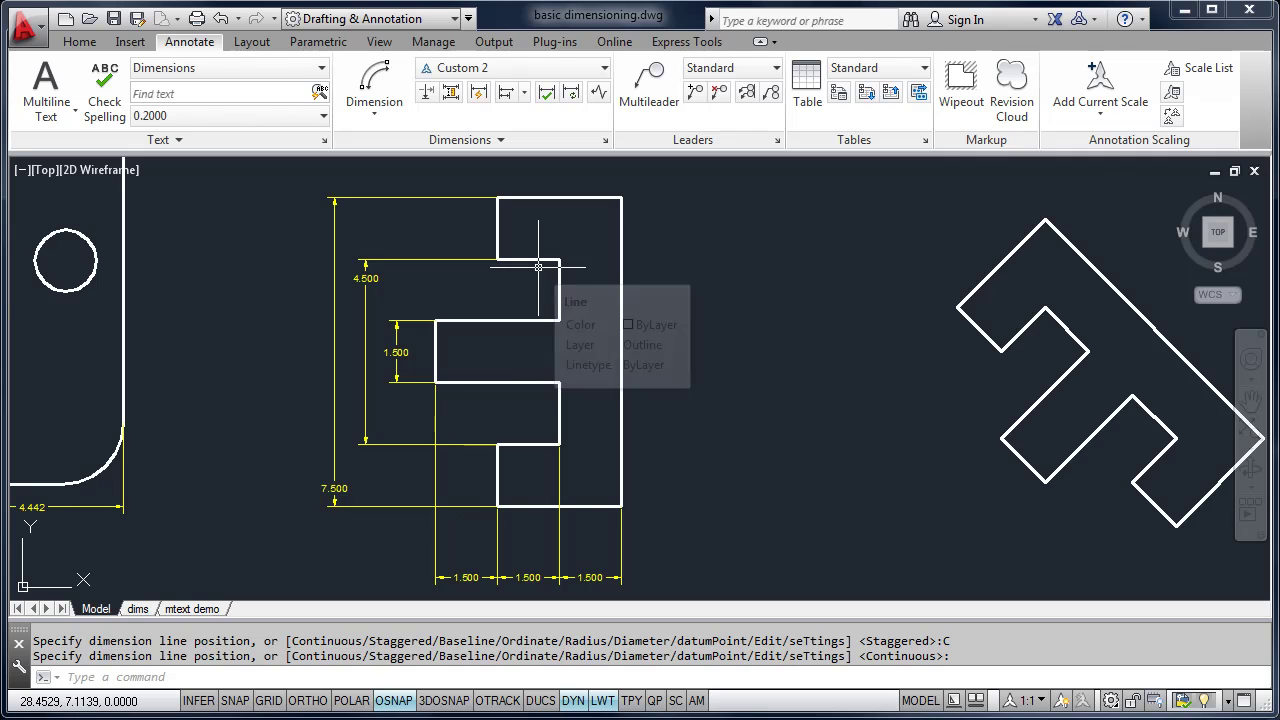
{"action": "scroll", "coordinate": [552, 280], "scroll_direction": "down", "scroll_amount": 5}
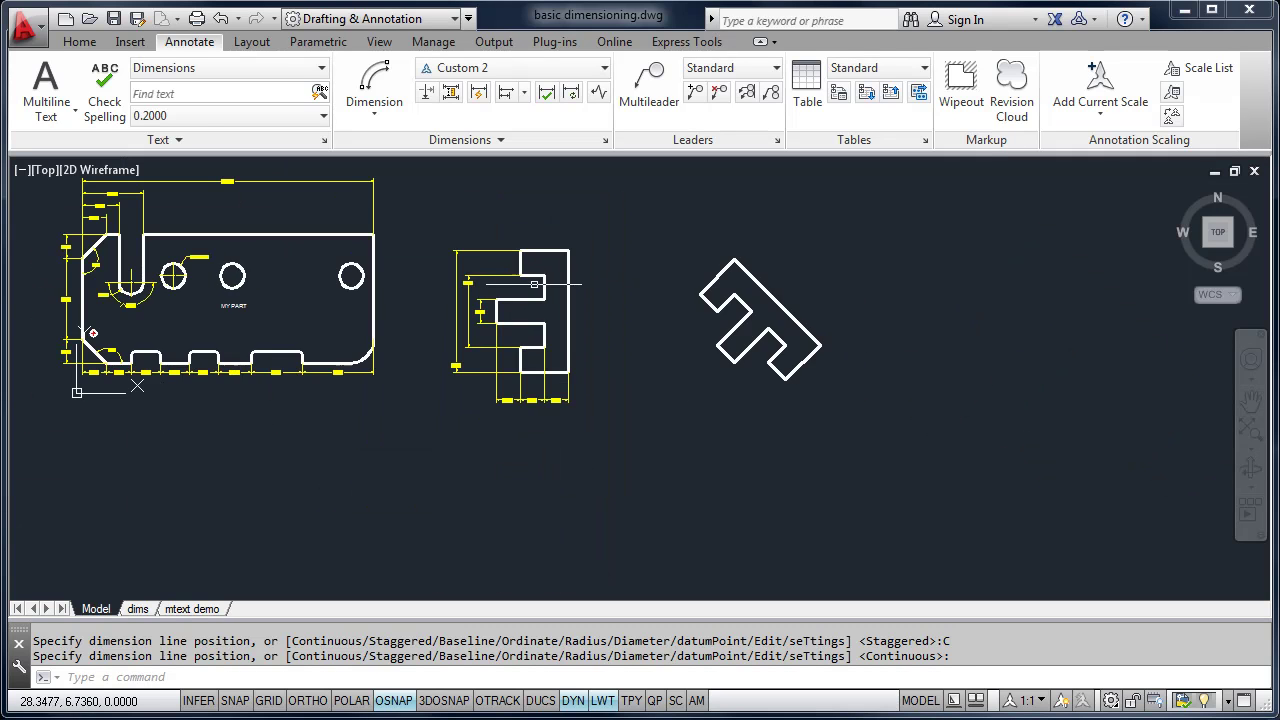
{"action": "scroll", "coordinate": [251, 398], "scroll_direction": "up", "scroll_amount": 10}
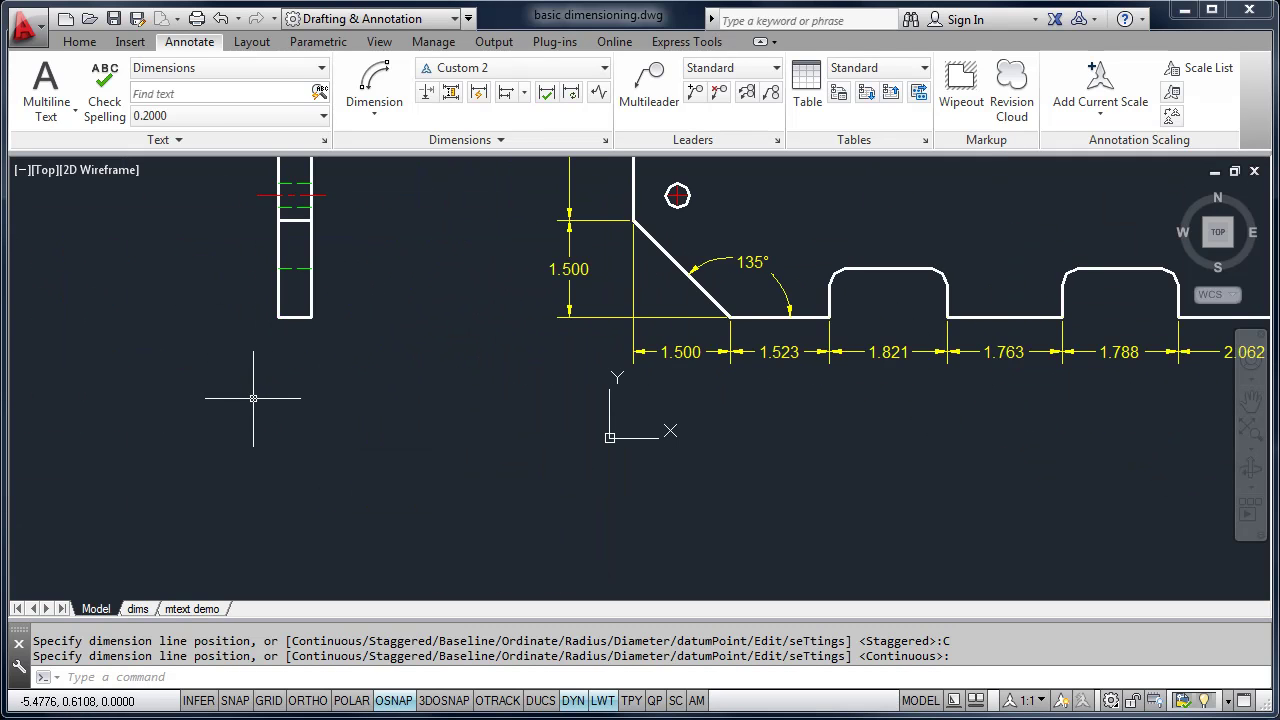
{"action": "middle_click_drag", "start_coordinate": [306, 334], "coordinate": [428, 463]}
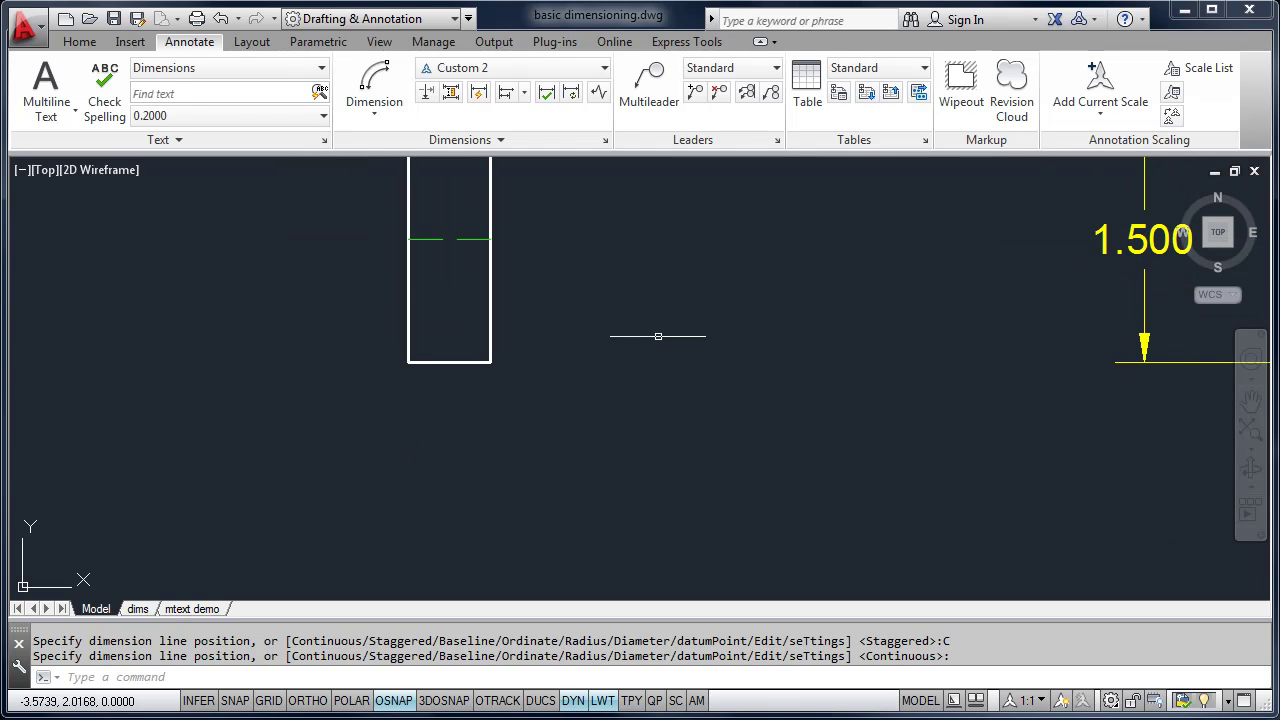
Add a .500 linear dimension between the side-view rectangle's bottom corners, placed below it.
{"action": "left_click", "coordinate": [376, 115]}
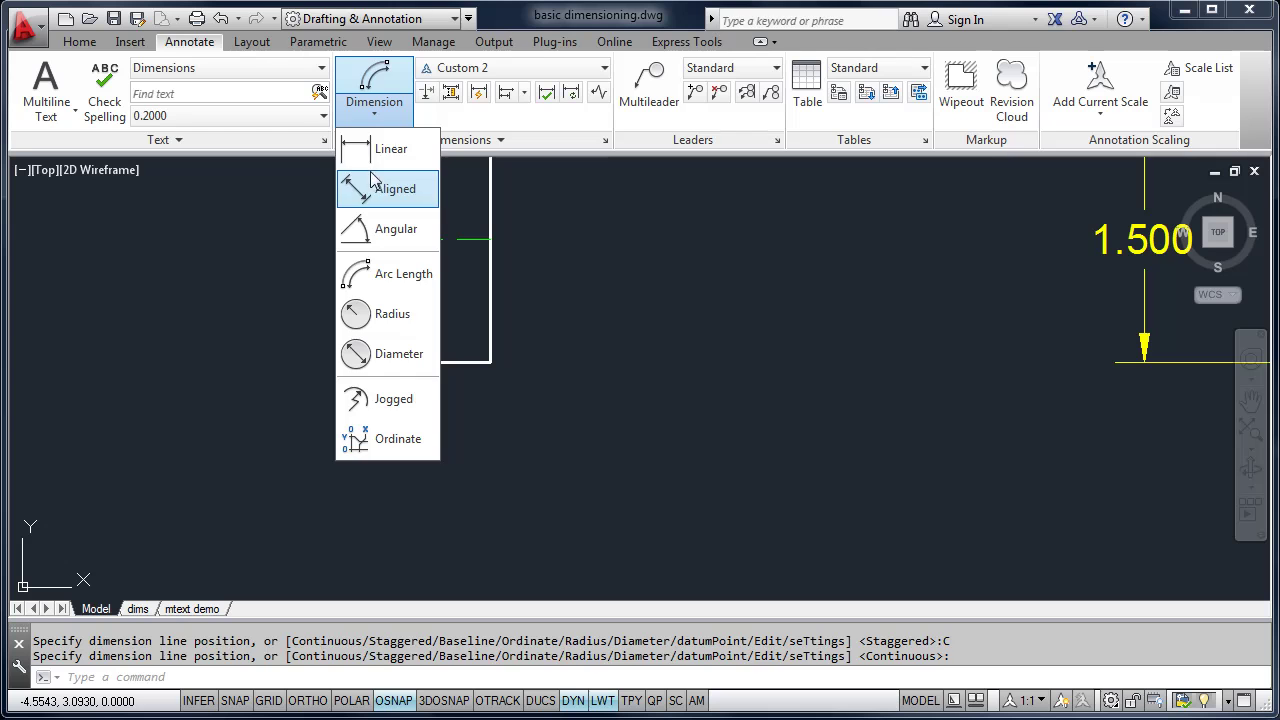
{"action": "left_click", "coordinate": [370, 148]}
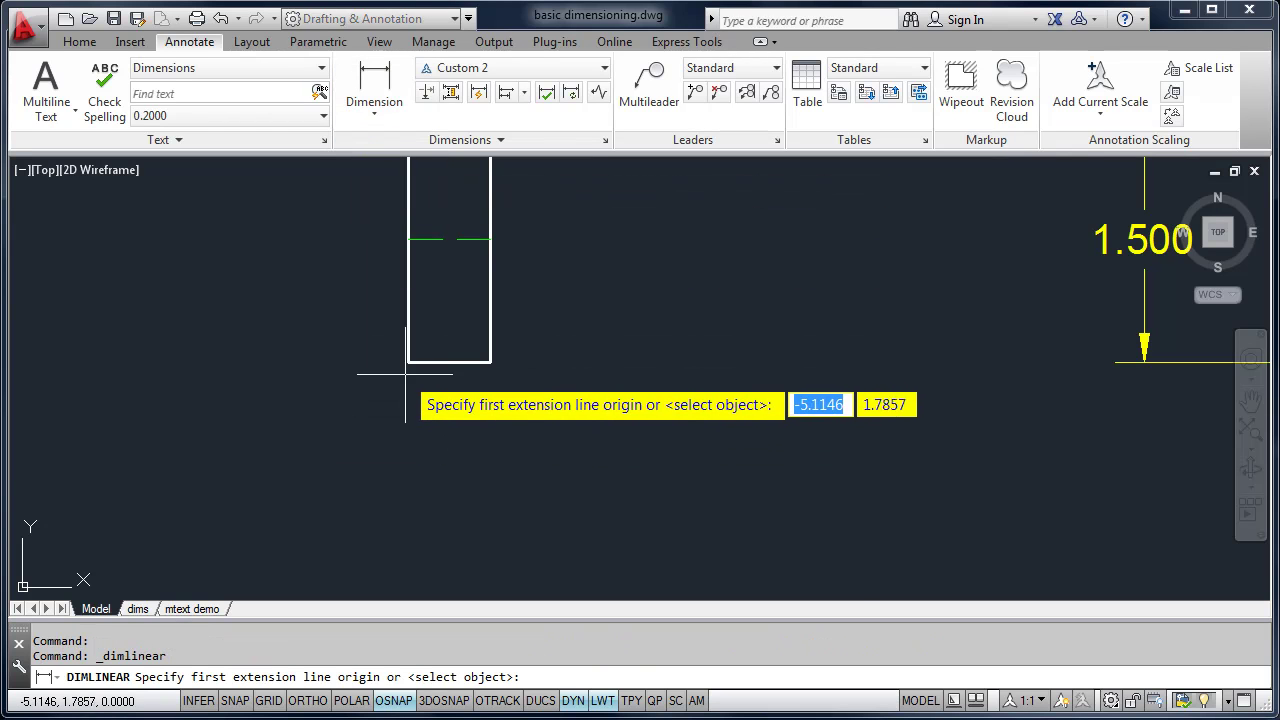
{"action": "left_click", "coordinate": [409, 362]}
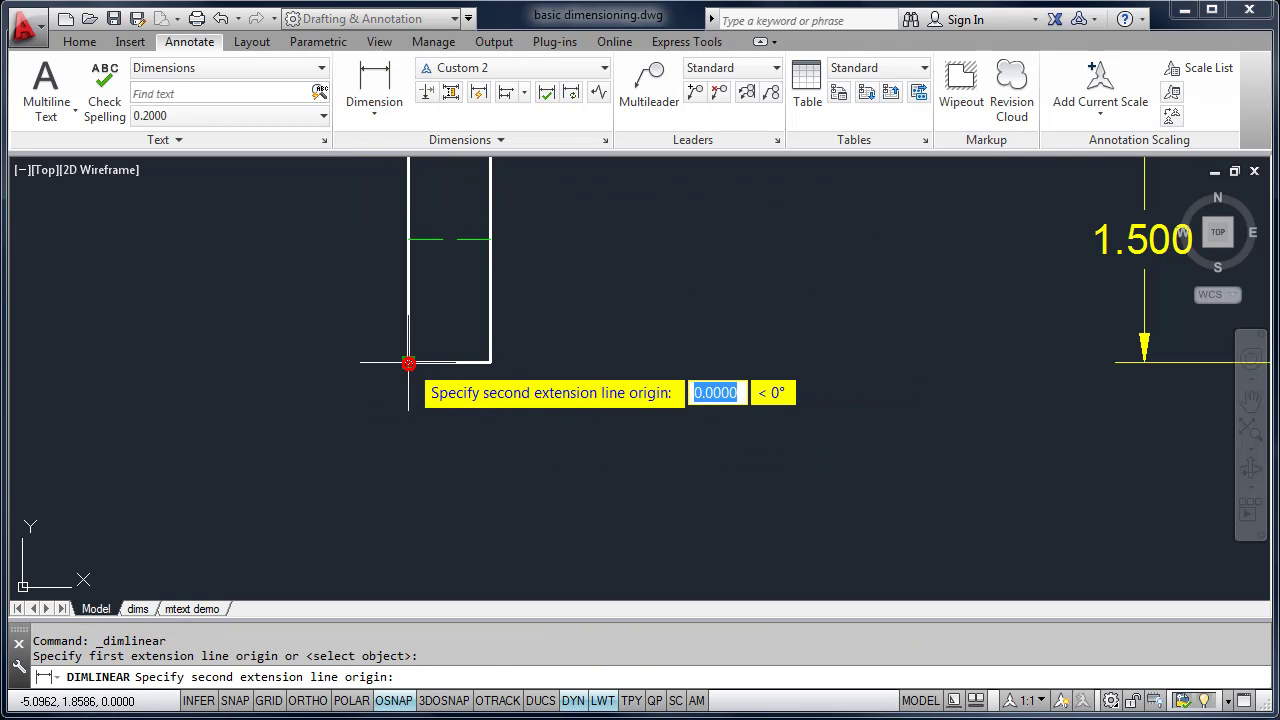
{"action": "left_click", "coordinate": [490, 362]}
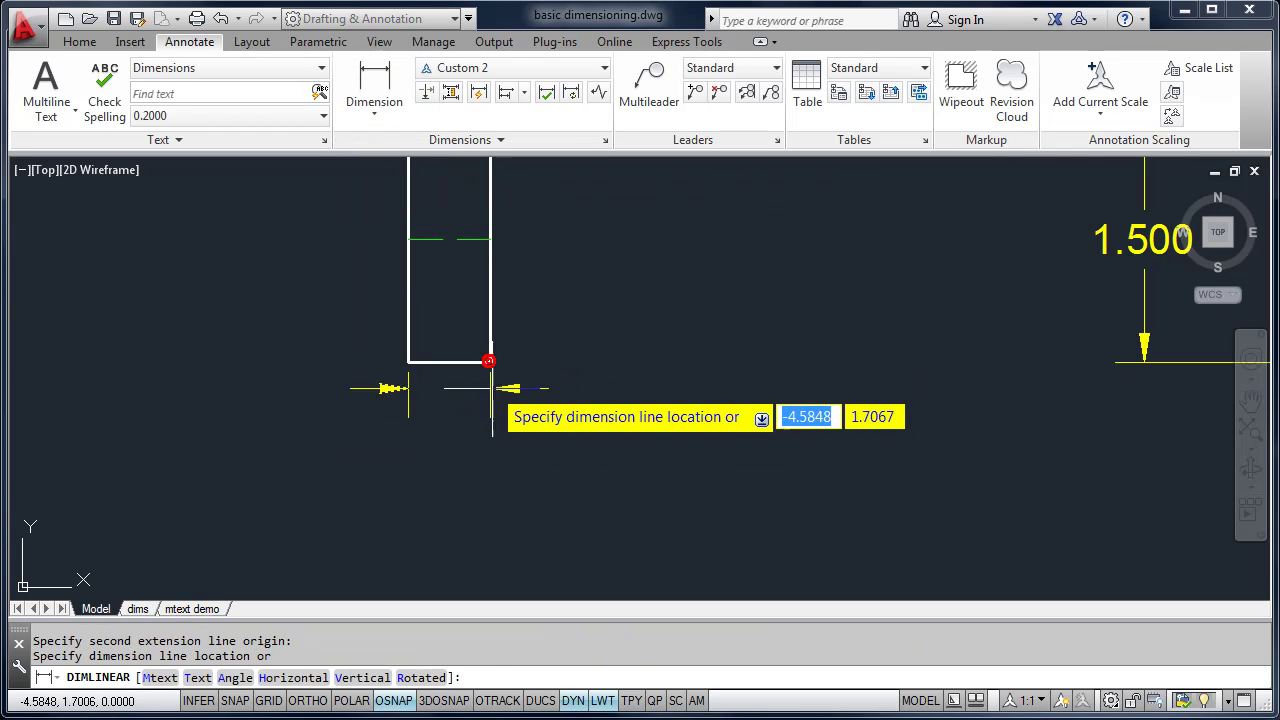
{"action": "left_click", "coordinate": [487, 443]}
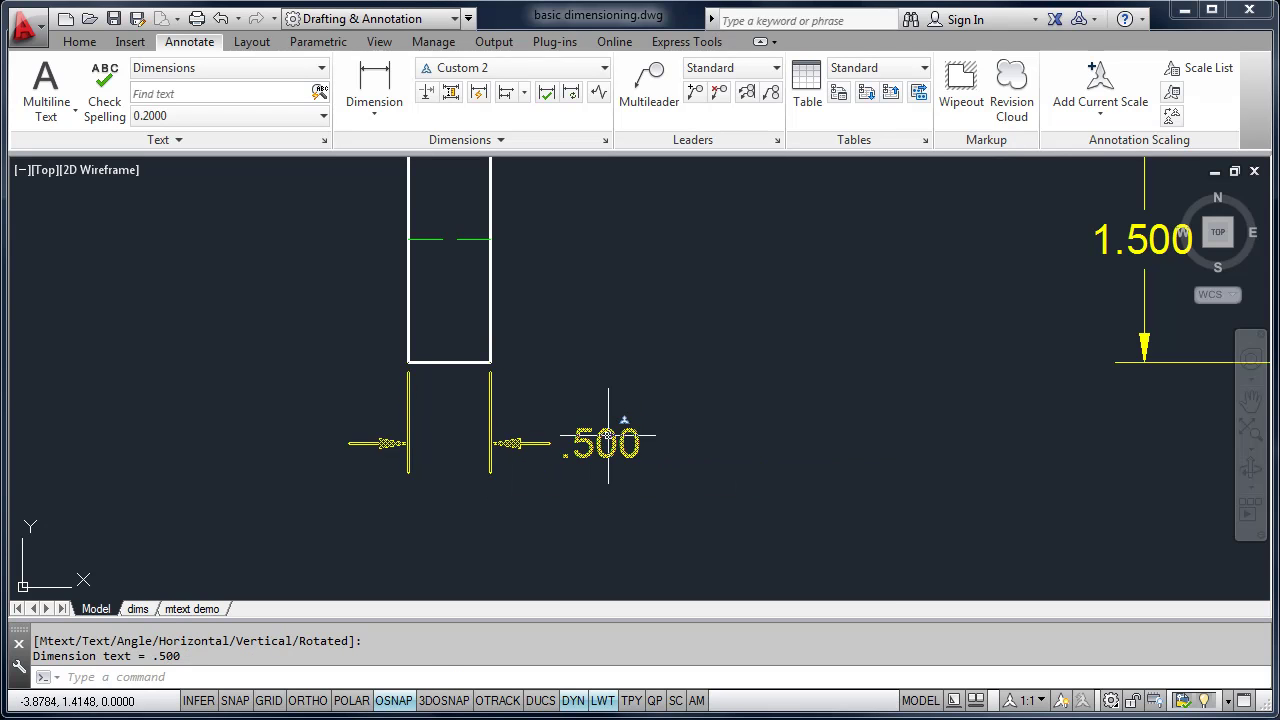
Move the .500 dimension text outside the arrows to the left.
{"action": "left_click", "coordinate": [608, 435]}
{"action": "left_click", "coordinate": [602, 443]}
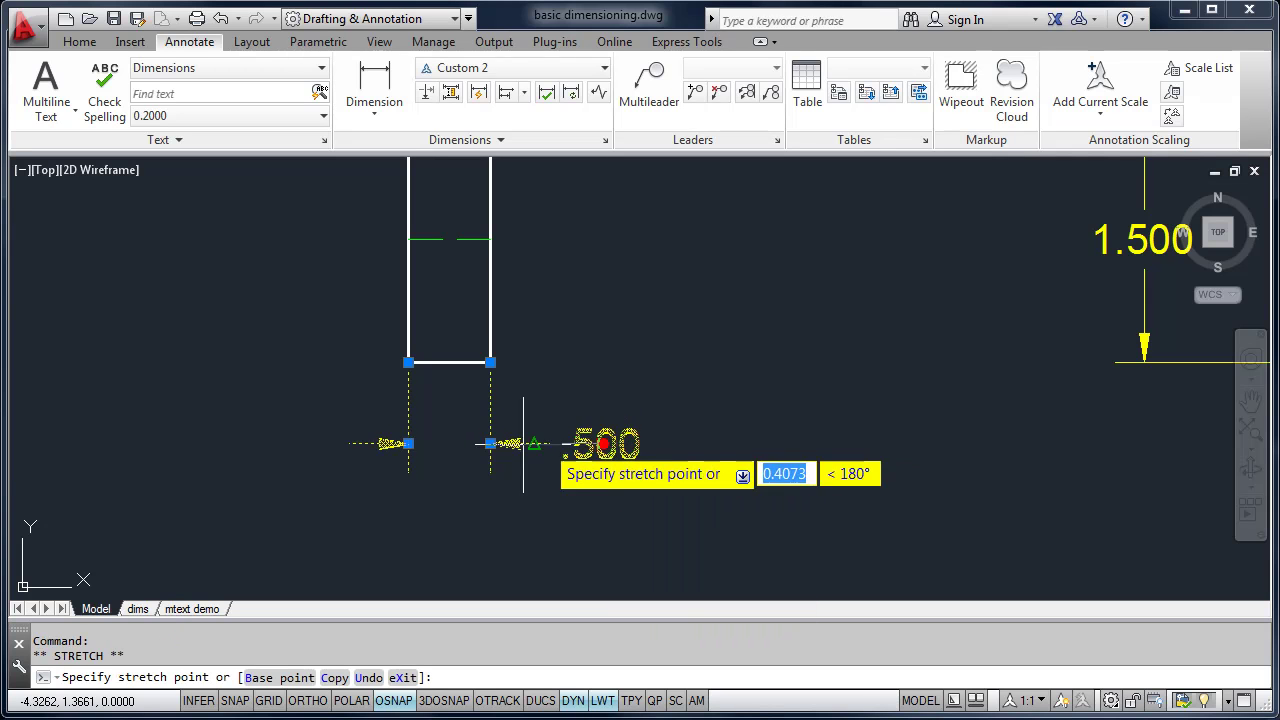
{"action": "left_click", "coordinate": [300, 440]}
{"action": "left_click", "coordinate": [304, 440]}
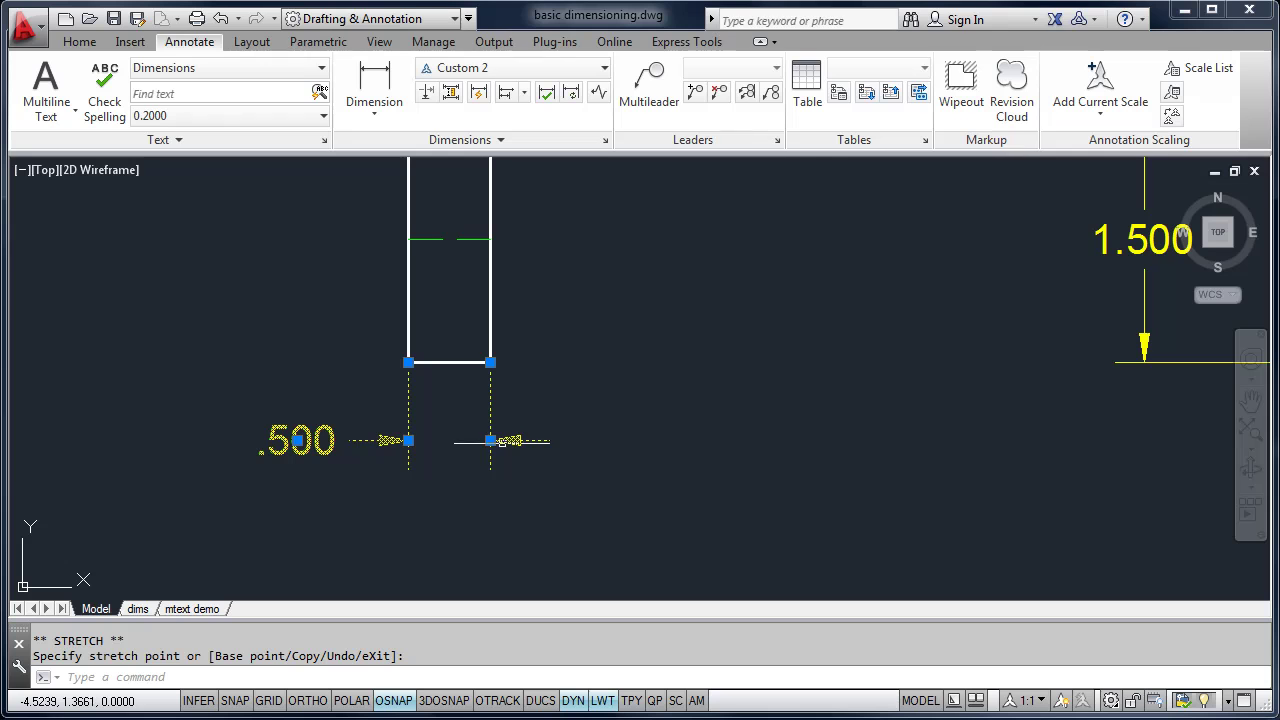
Lower the .500 dimension line slightly, then start and cancel a baseline dimension from it.
{"action": "left_click", "coordinate": [409, 442]}
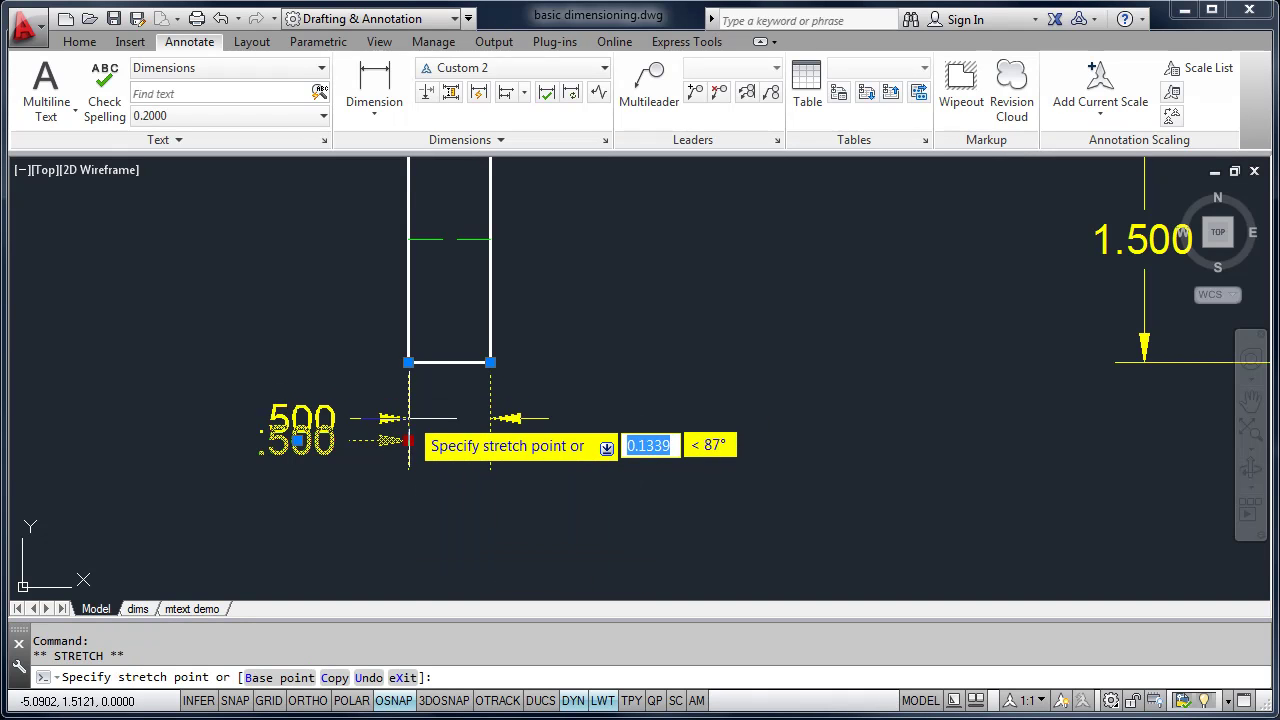
{"action": "left_click", "coordinate": [408, 469]}
{"action": "mouse_move", "coordinate": [492, 471]}
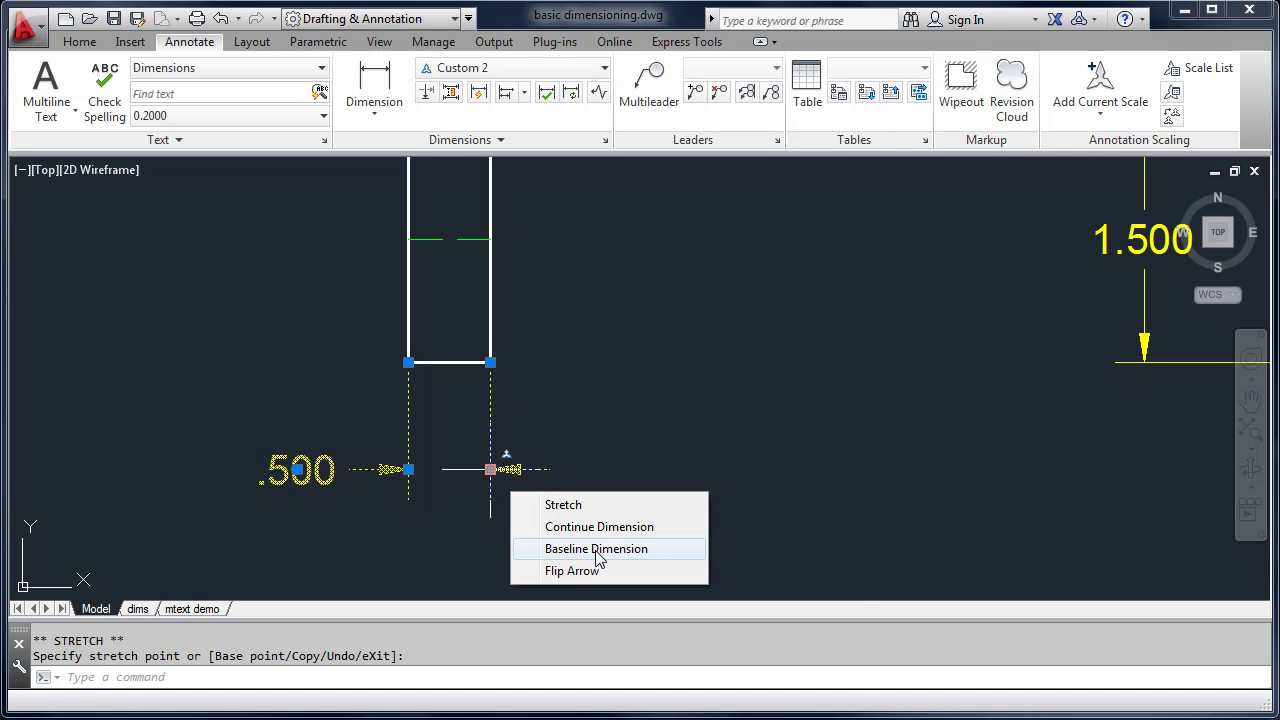
{"action": "left_click", "coordinate": [597, 549]}
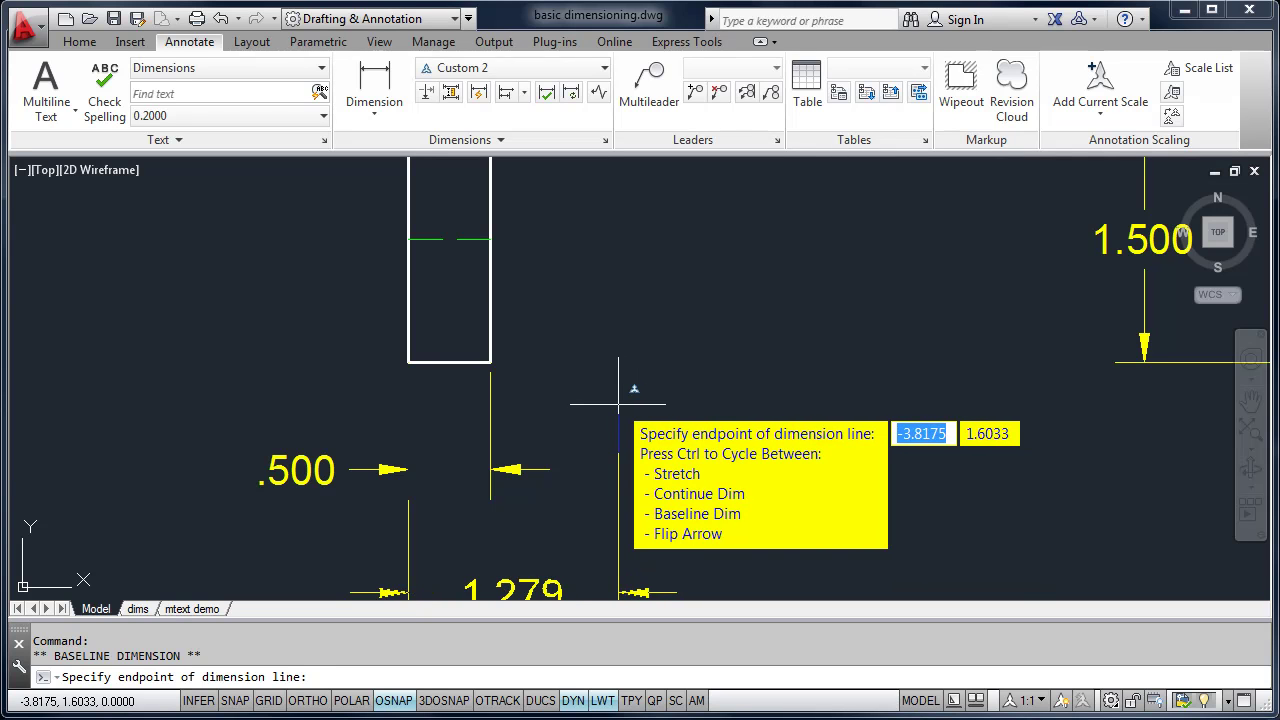
{"action": "key", "text": "Escape"}
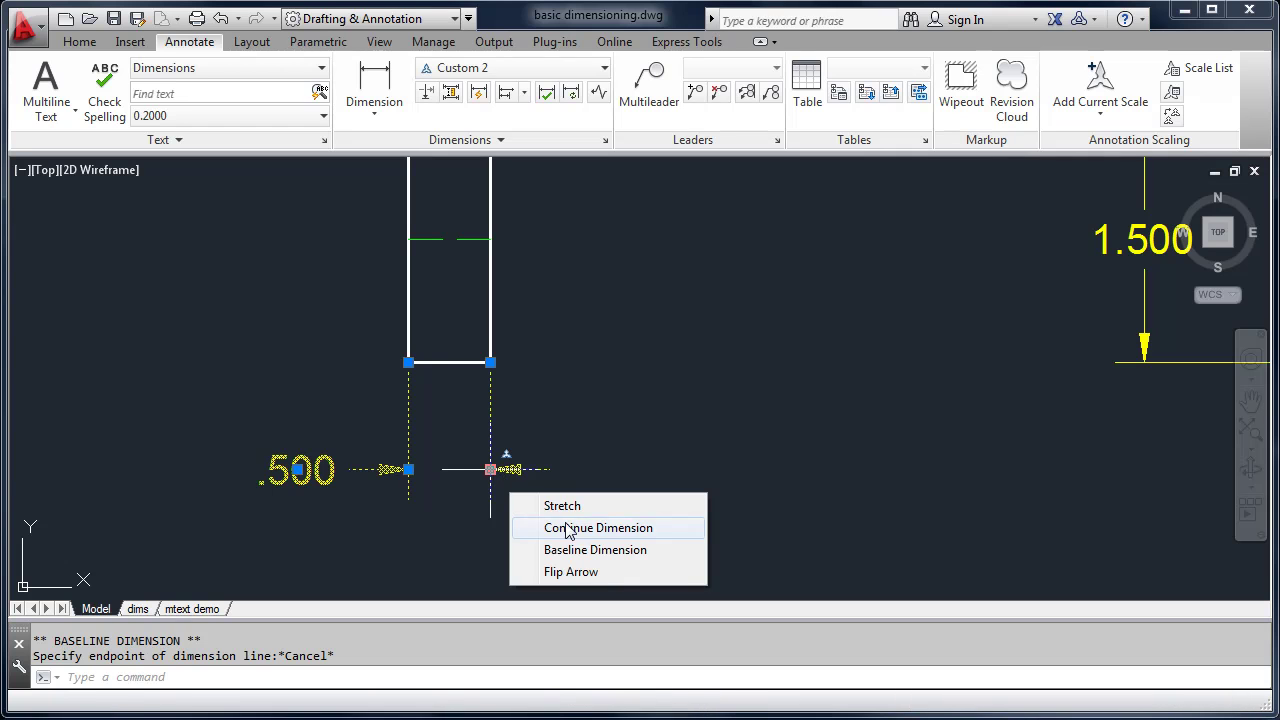
{"action": "left_click", "coordinate": [568, 528]}
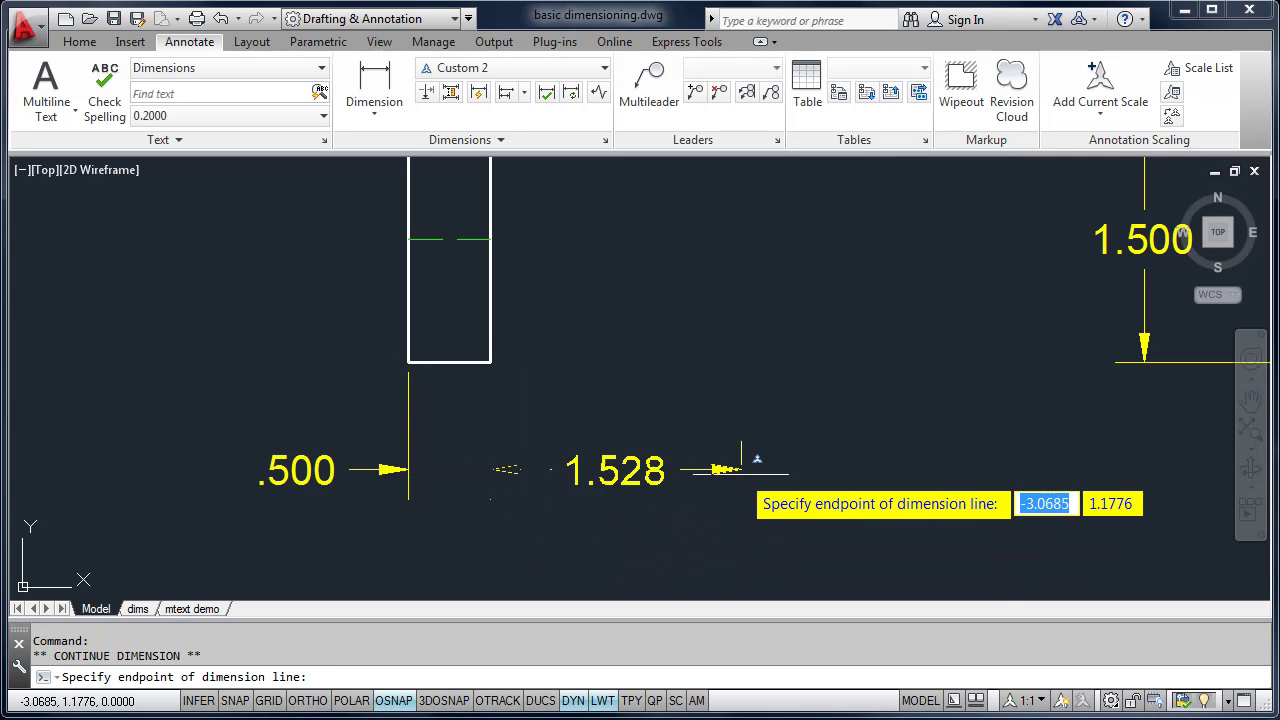
{"action": "key", "text": "Escape"}
{"action": "key", "text": "Escape"}
{"action": "scroll", "coordinate": [613, 440], "scroll_direction": "down", "scroll_amount": 6}
{"action": "middle_click_drag", "start_coordinate": [655, 412], "coordinate": [494, 466]}
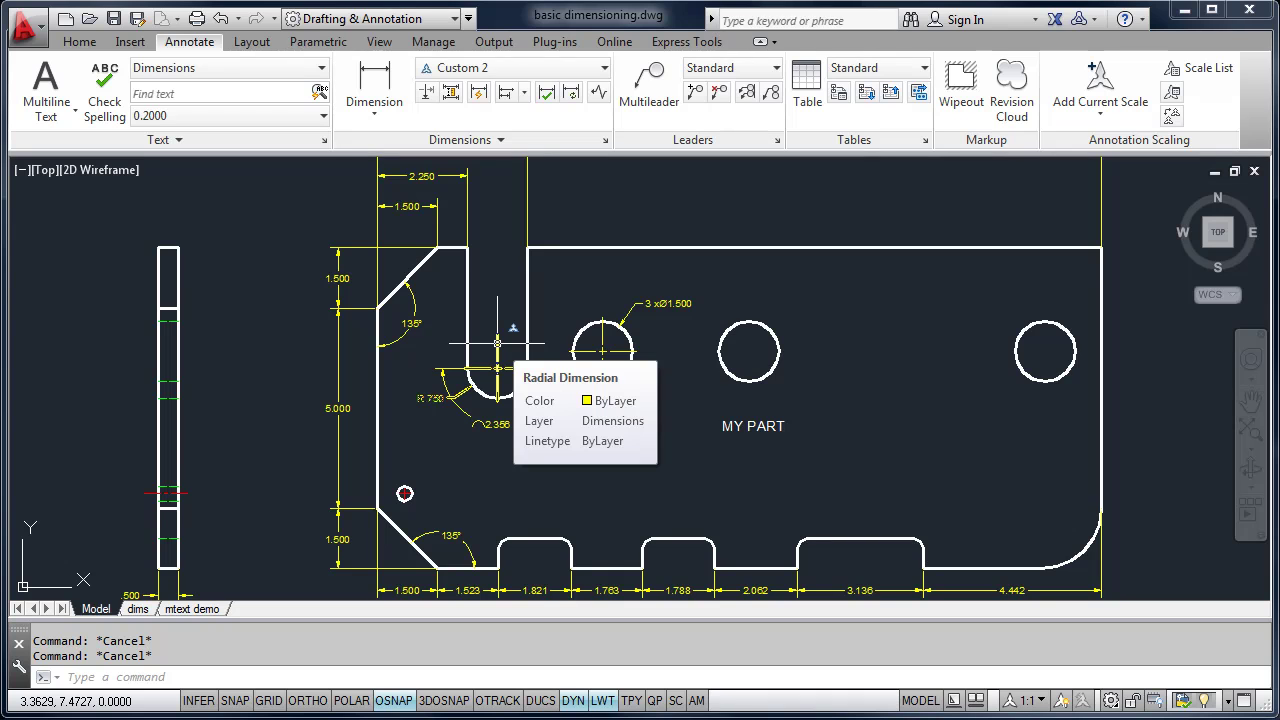
{"action": "scroll", "coordinate": [497, 389], "scroll_direction": "up", "scroll_amount": 4}
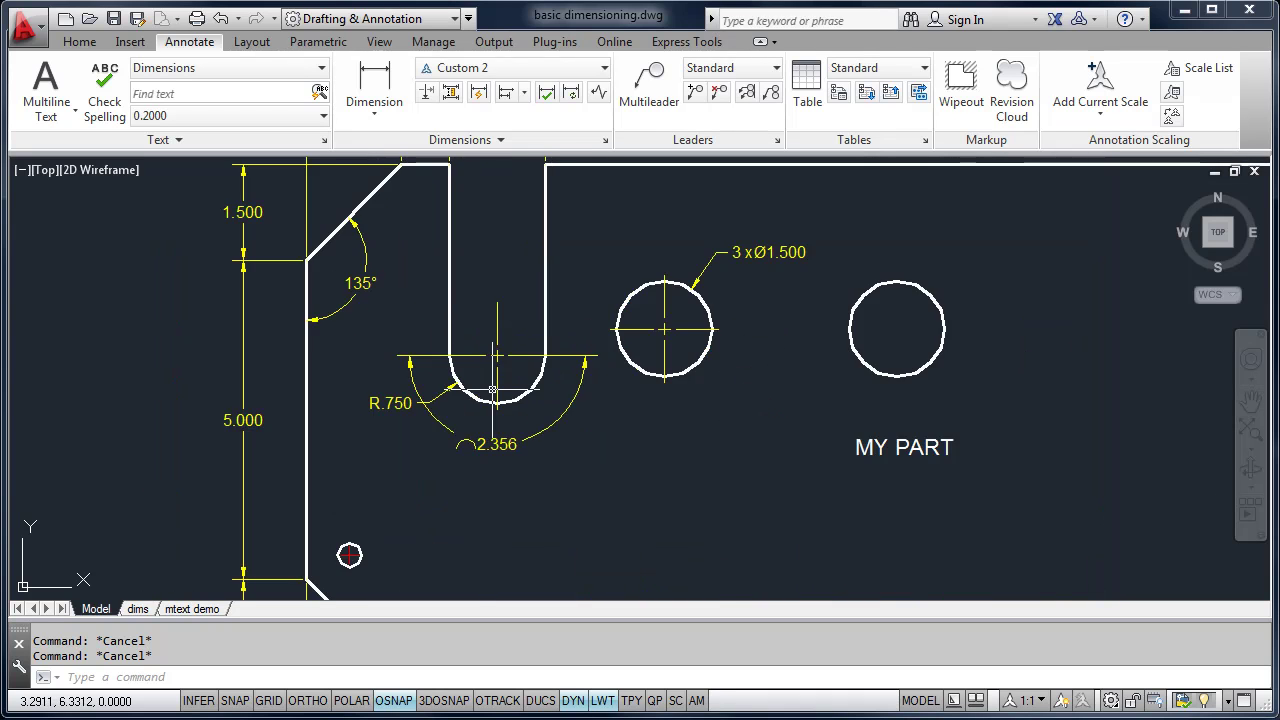